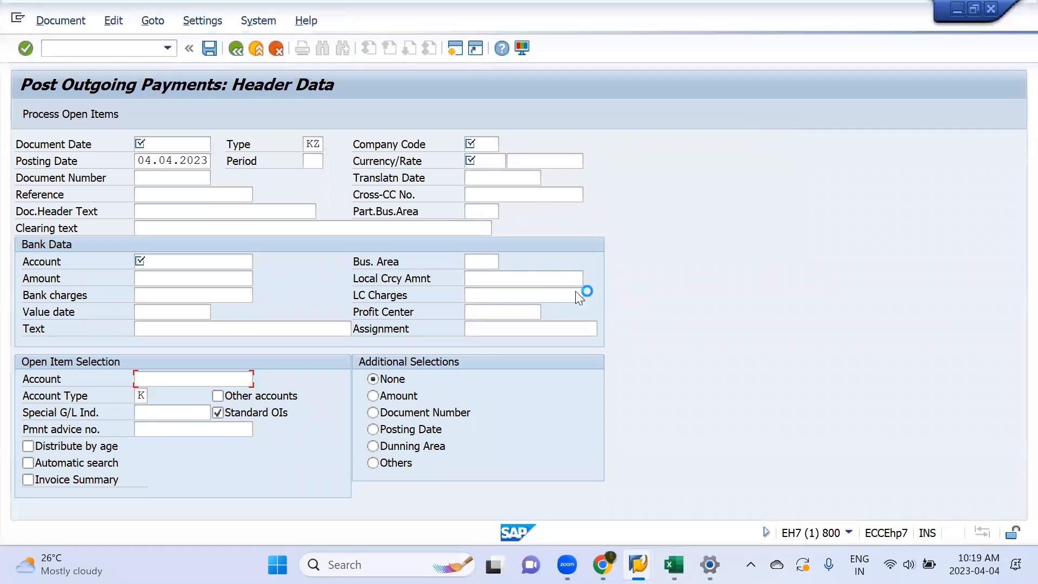
# Step: Close the broken-connection error without viewing its details and bring up the SAP Logon connection list
pyautogui.hotkey('alt', 'Tab')
pyautogui.press('Tab')
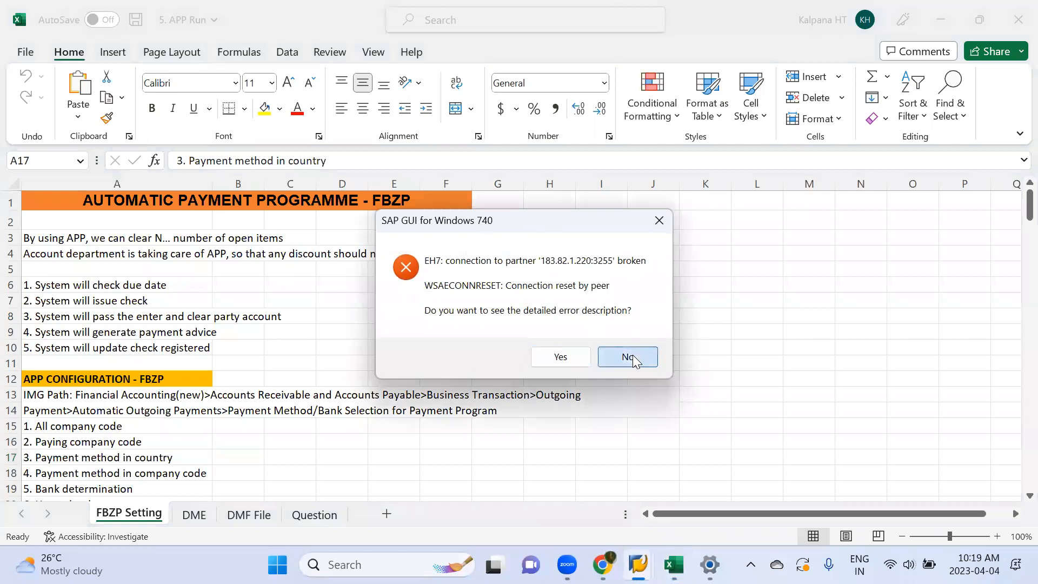
pyautogui.click(630, 358)
pyautogui.hotkey('alt', 'Tab')
pyautogui.hotkey('alt', 'Tab')
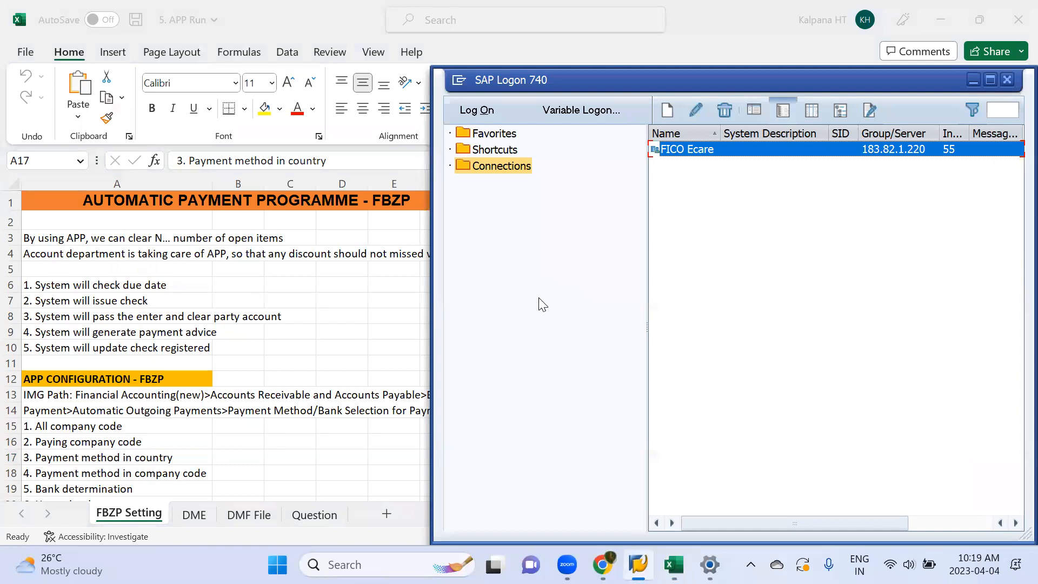
# Step: Log on to the FICO Ecare system, client 800, with the stored user name and account password, ending any other logons
pyautogui.press('Return')
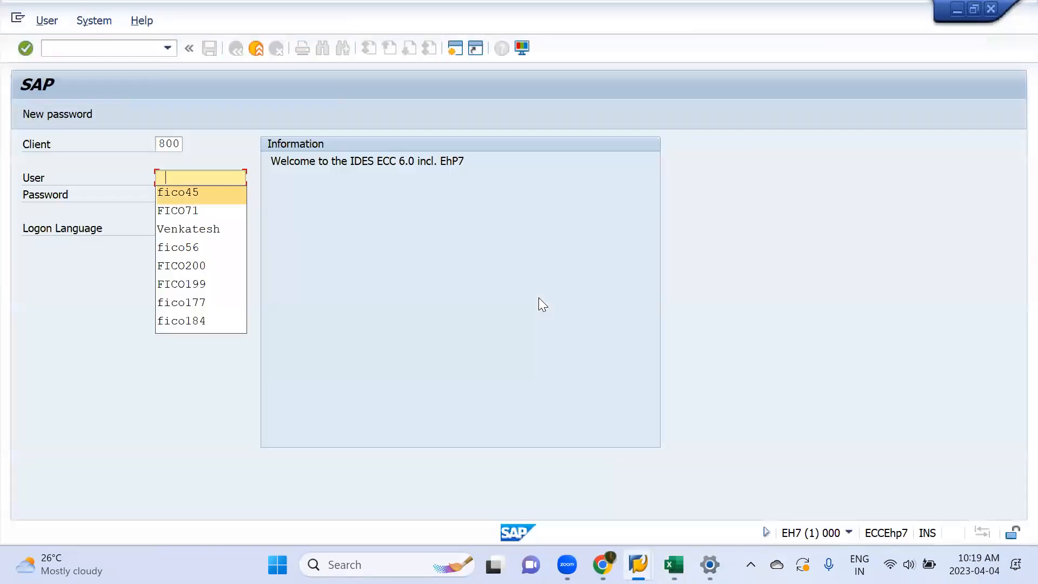
pyautogui.press('Return')
pyautogui.press('Tab')
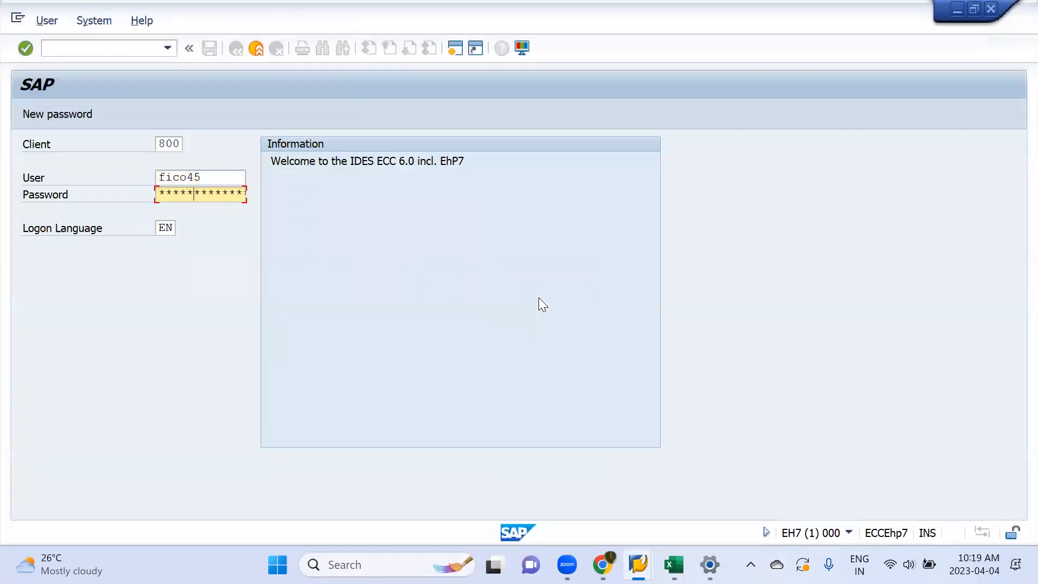
pyautogui.press('Return')
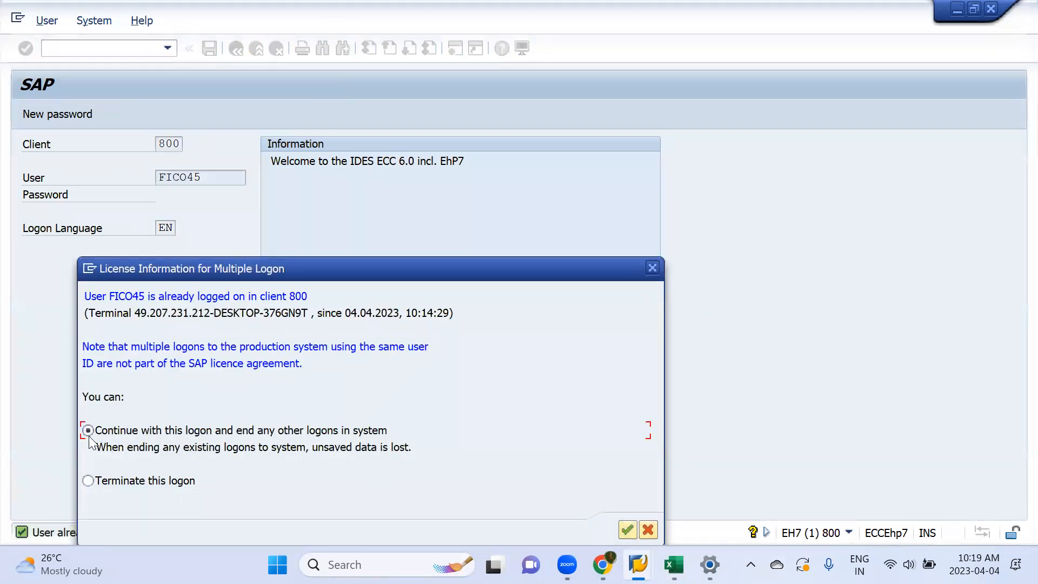
pyautogui.press('Return')
# Step: Start transaction fbzp and create a new entry in the All company codes settings
pyautogui.write('fbzp')
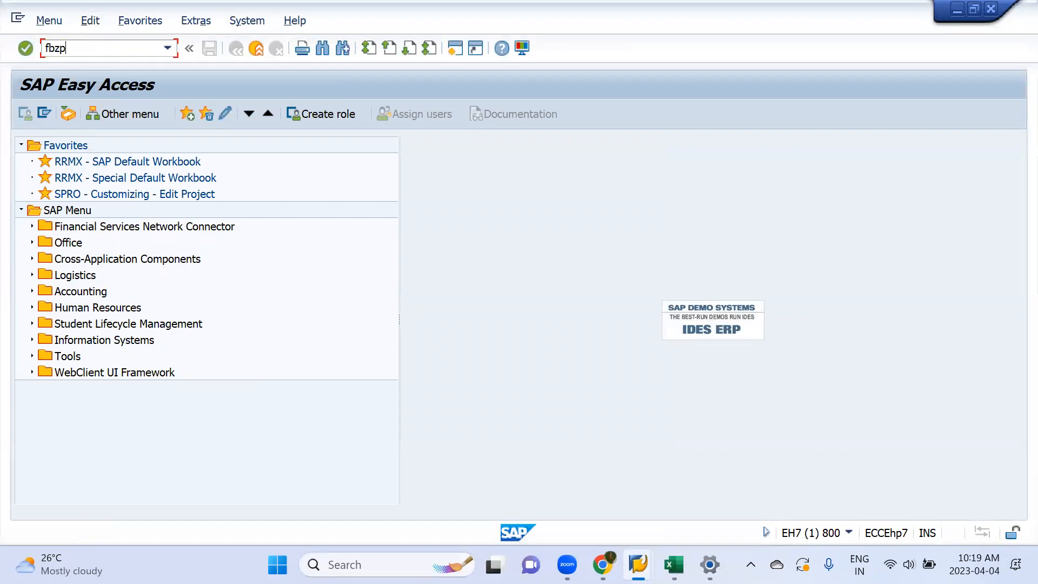
pyautogui.press('Return')
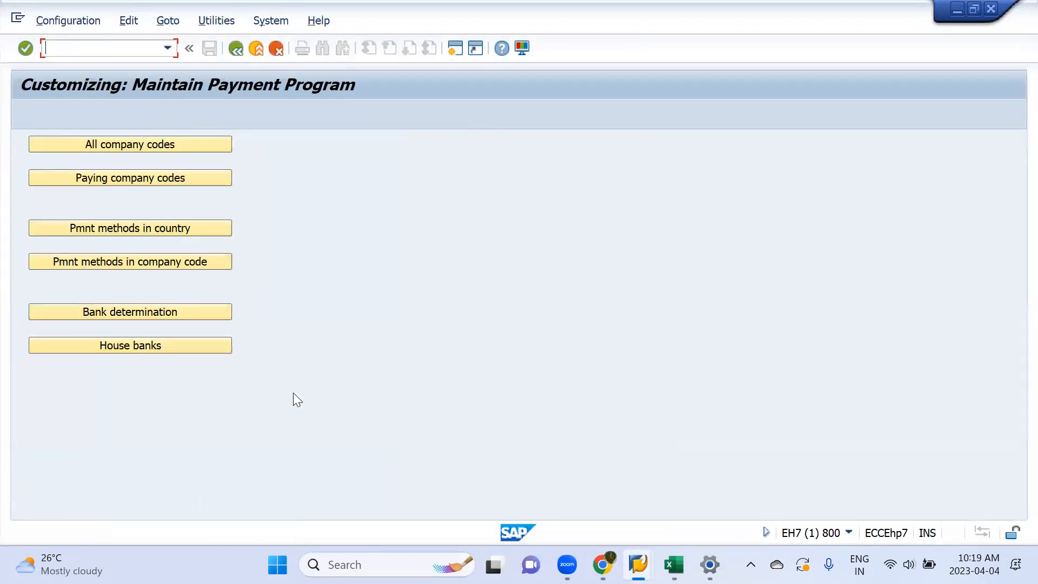
pyautogui.click(141, 144)
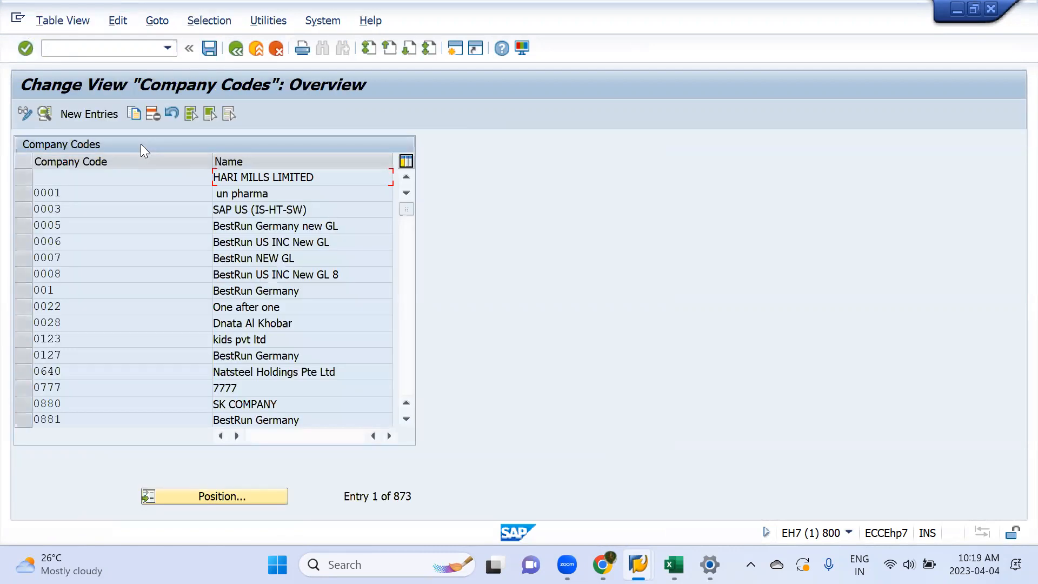
pyautogui.click(105, 112)
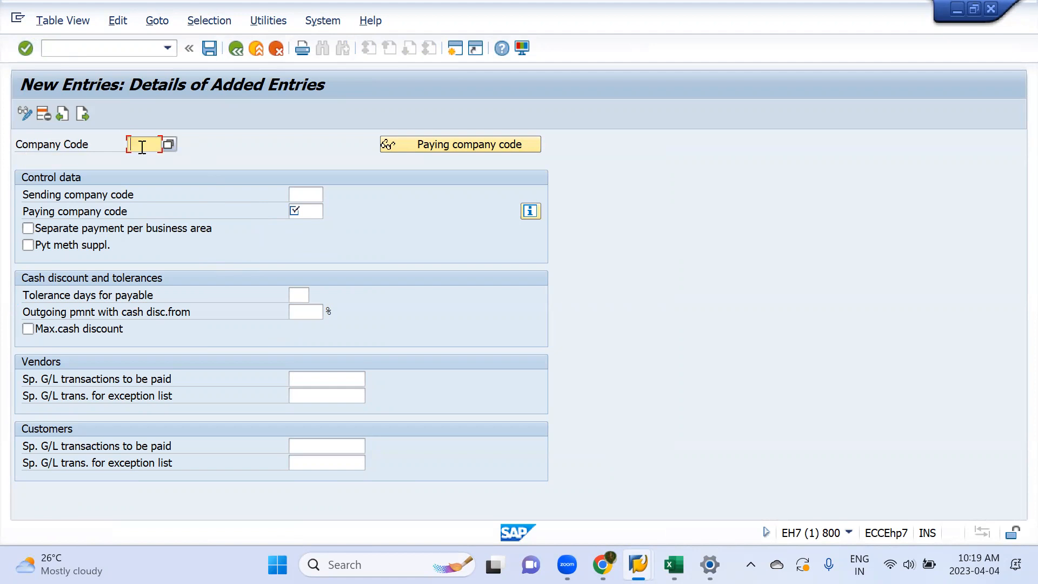
# Step: Enter mml1 as the company code and as the paying company code of the new entry, leaving the sending company code blank
pyautogui.write('mm11')
pyautogui.click(301, 195)
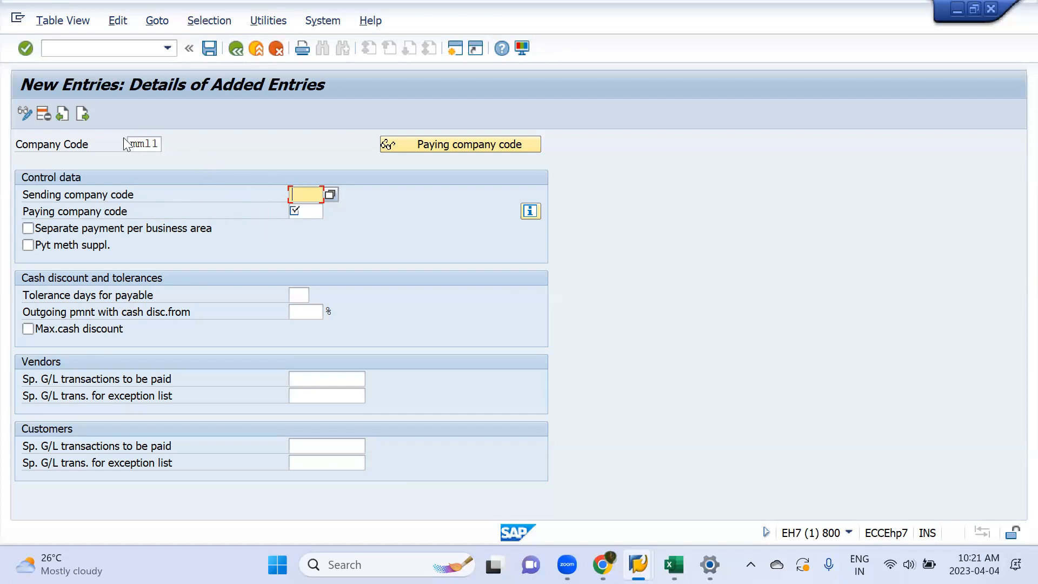
pyautogui.click(298, 209)
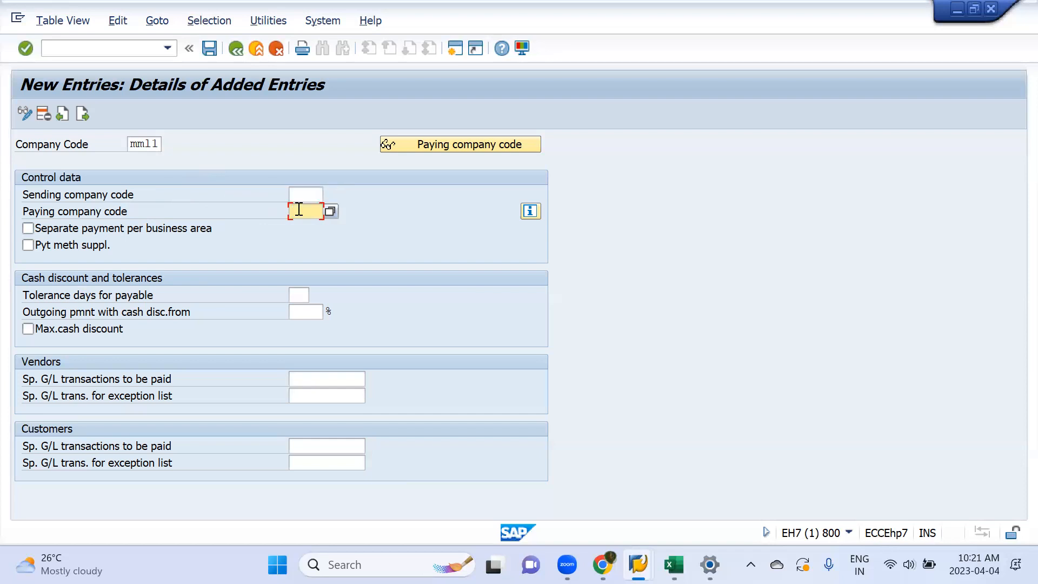
pyautogui.write('mml1')
# Step: Clear the paying company code and enter mml1 in it again
pyautogui.click(303, 193)
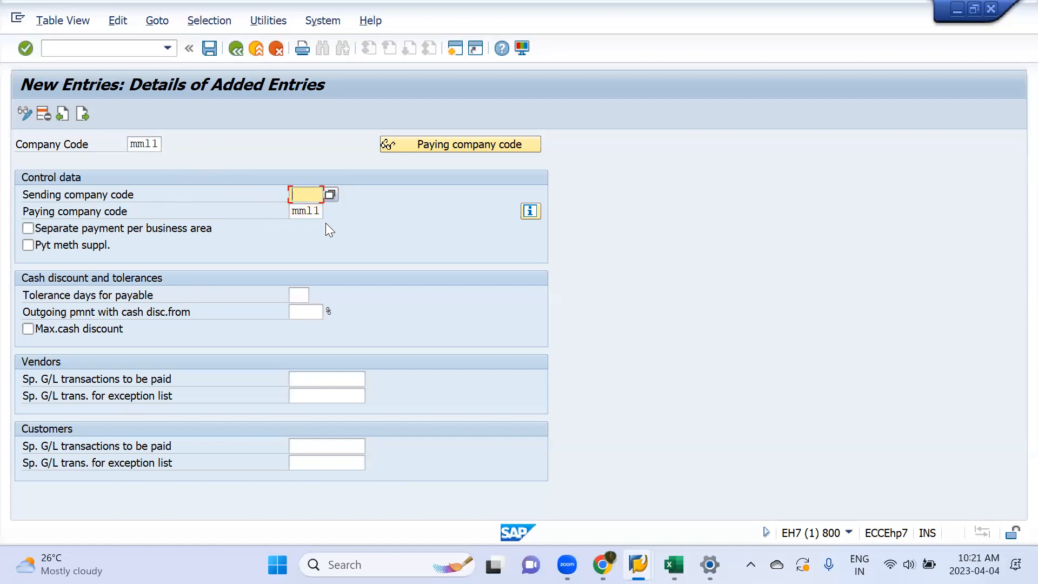
pyautogui.press('Tab')
pyautogui.press('BackSpace')
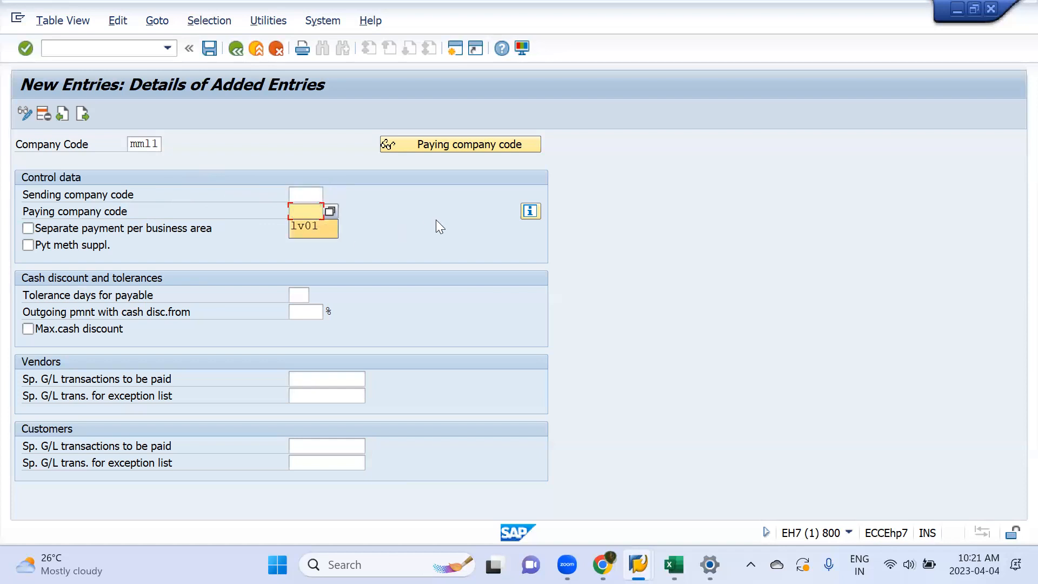
pyautogui.click(306, 195)
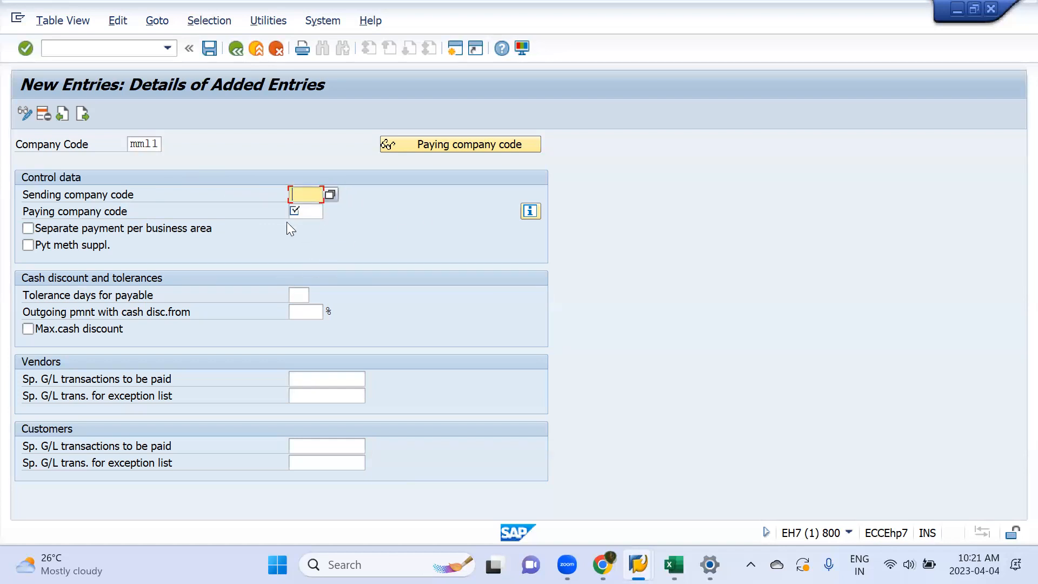
pyautogui.press('Tab')
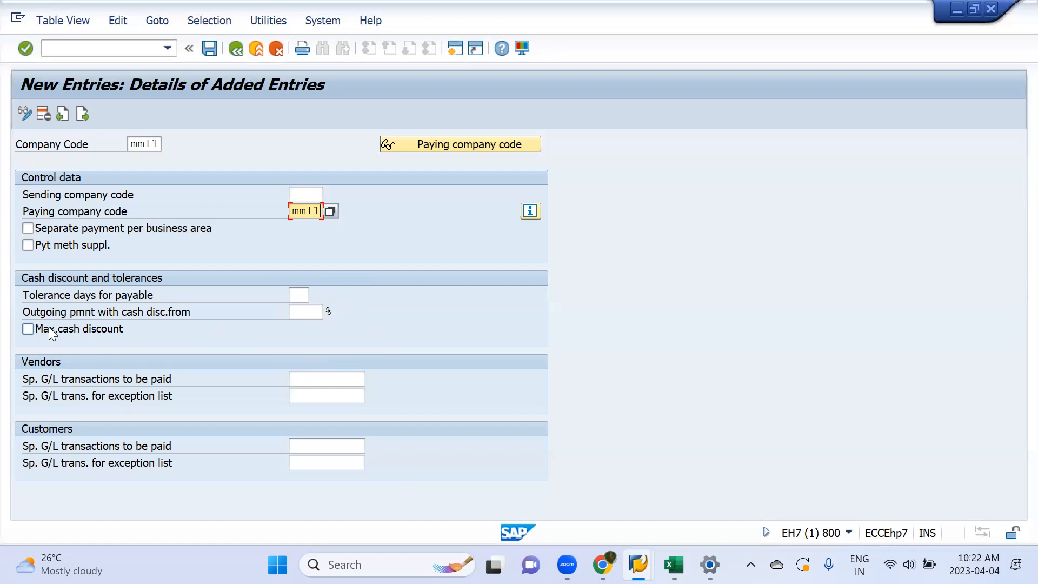
# Step: Try the maximum cash discount option and a 1 in the cash discount percentage, then clear both settings
pyautogui.click(92, 328)
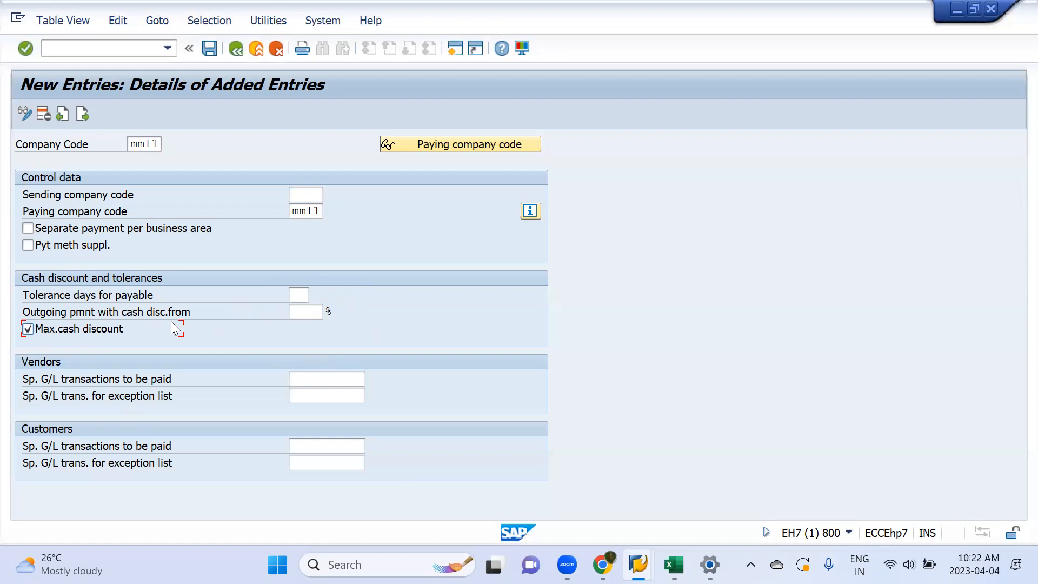
pyautogui.click(315, 313)
pyautogui.write('1')
pyautogui.press('BackSpace')
pyautogui.click(27, 327)
# Step: Try to list the vendor special G/L transactions to be paid, and dismiss the connection error without viewing its details
pyautogui.click(327, 379)
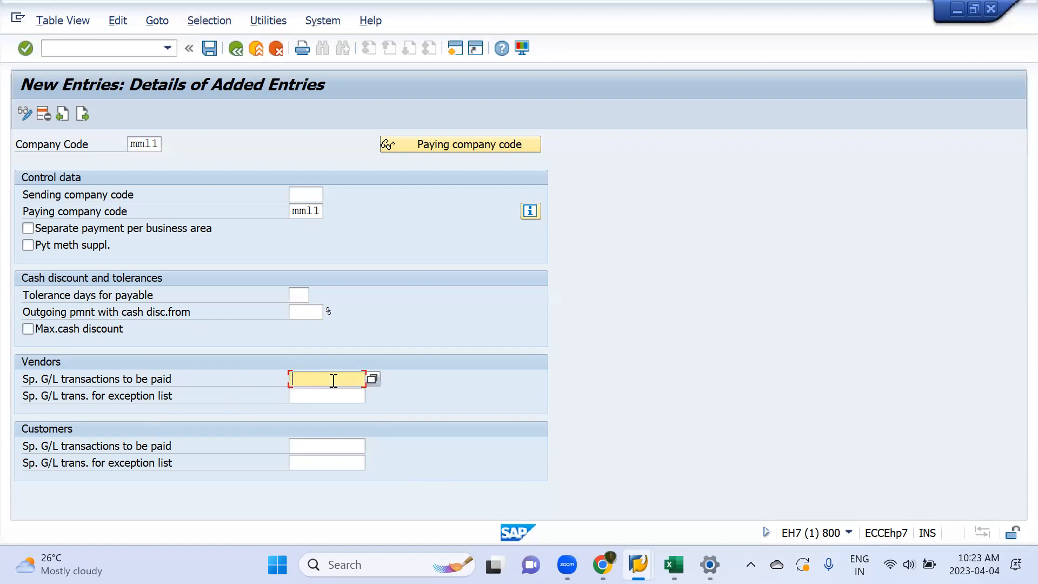
pyautogui.click(372, 380)
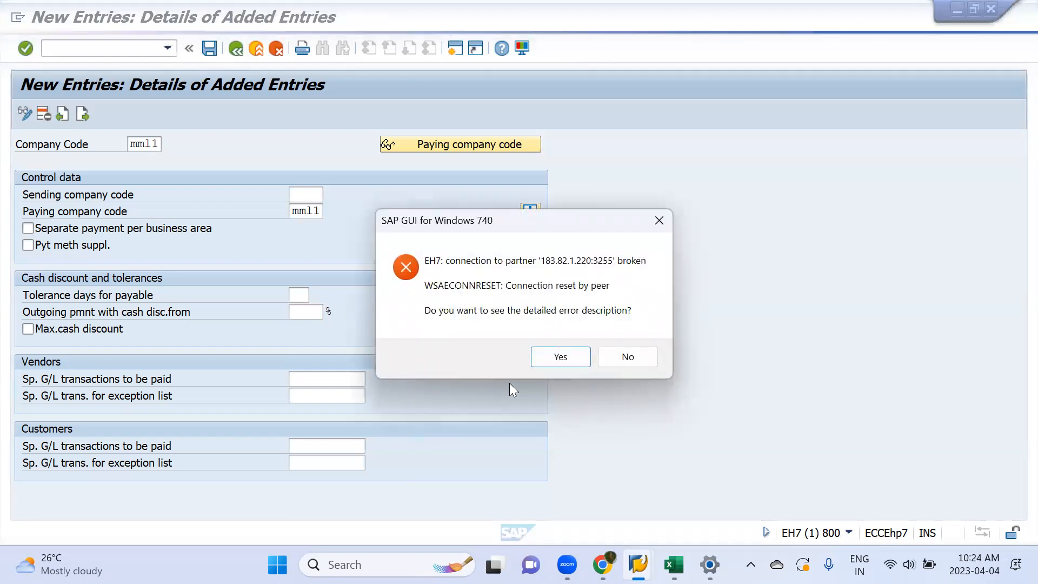
pyautogui.click(616, 359)
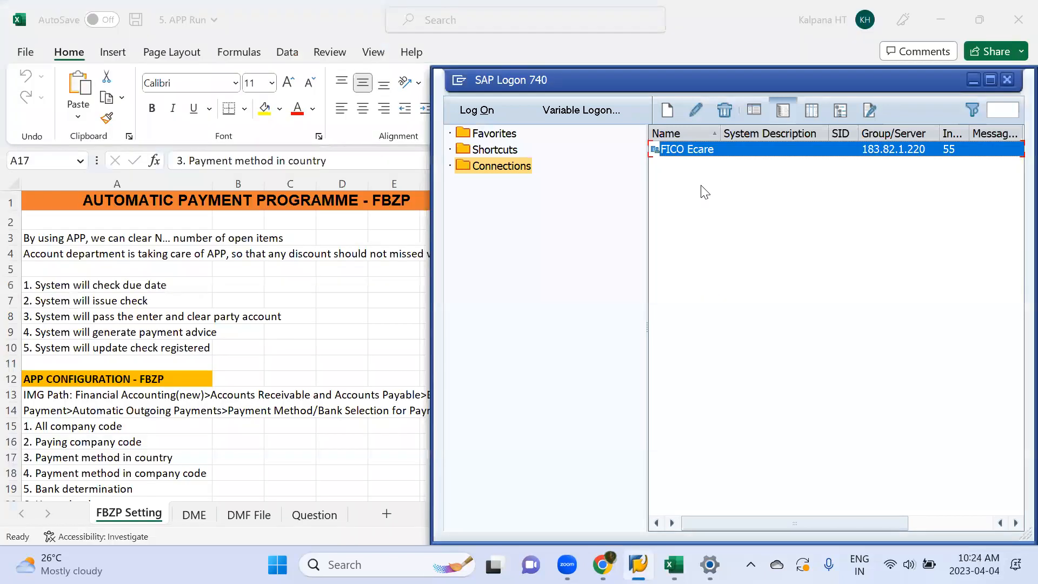
# Step: Log back on to FICO Ecare with the stored user name and account password, continuing this logon and ending all others
pyautogui.press('Return')
pyautogui.press('Down')
pyautogui.press('Down')
pyautogui.press('Return')
pyautogui.press('Tab')
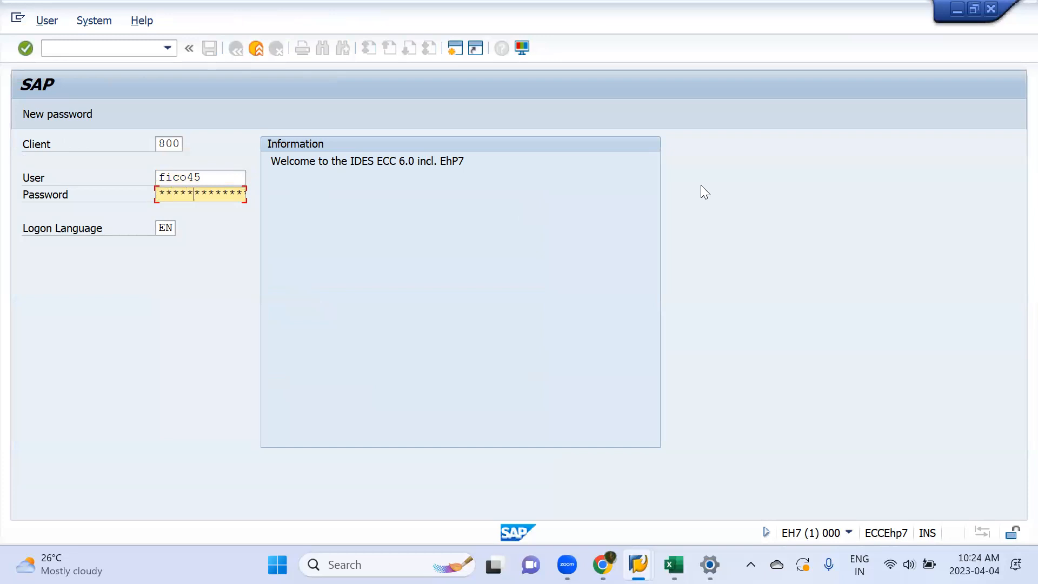
pyautogui.press('Return')
pyautogui.click(90, 438)
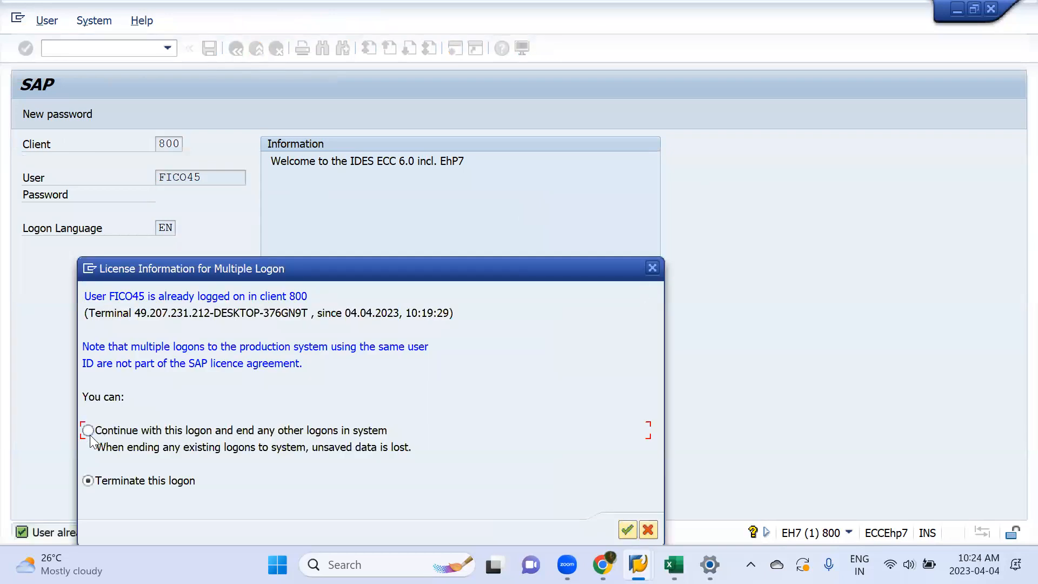
pyautogui.press('Return')
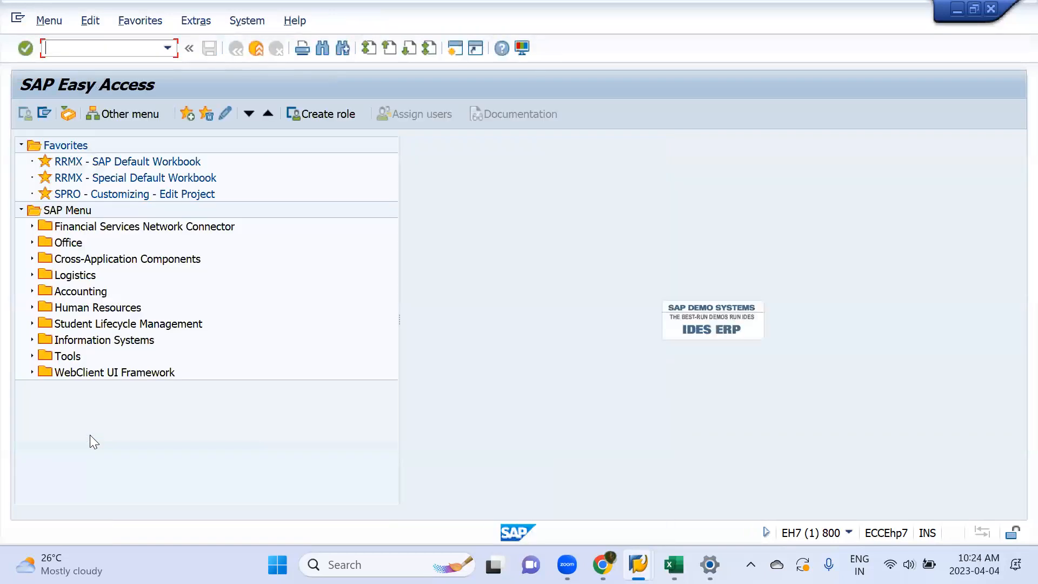
# Step: Run transaction fbzp again and start a blank new entry in the All company codes settings
pyautogui.write('fbzp')
pyautogui.press('Return')
pyautogui.click(140, 143)
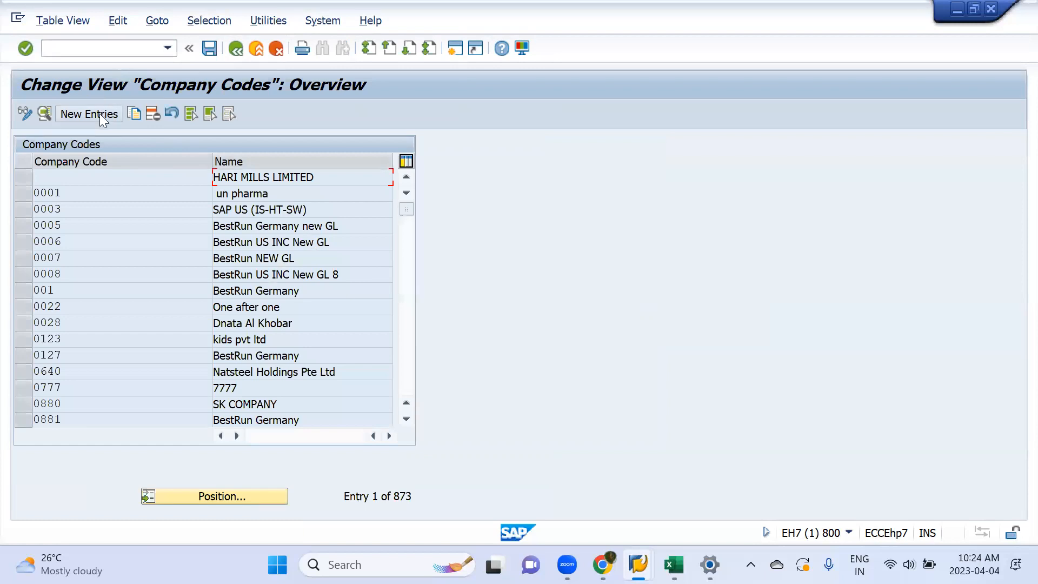
pyautogui.click(99, 113)
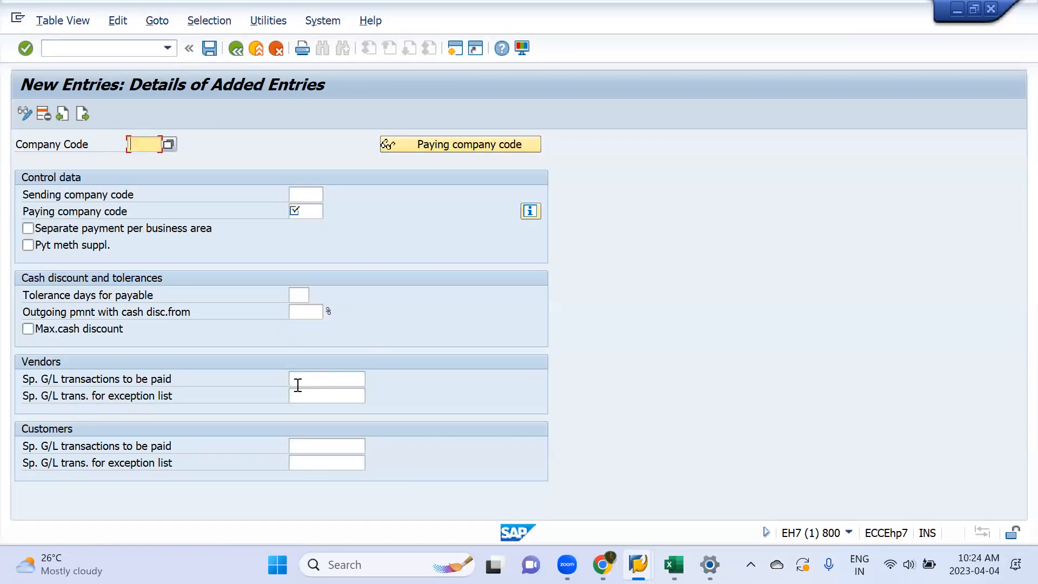
# Step: Try to pick special G/L indicator A, Down payment on current assets, from the list for vendor transactions to be paid
pyautogui.click(335, 393)
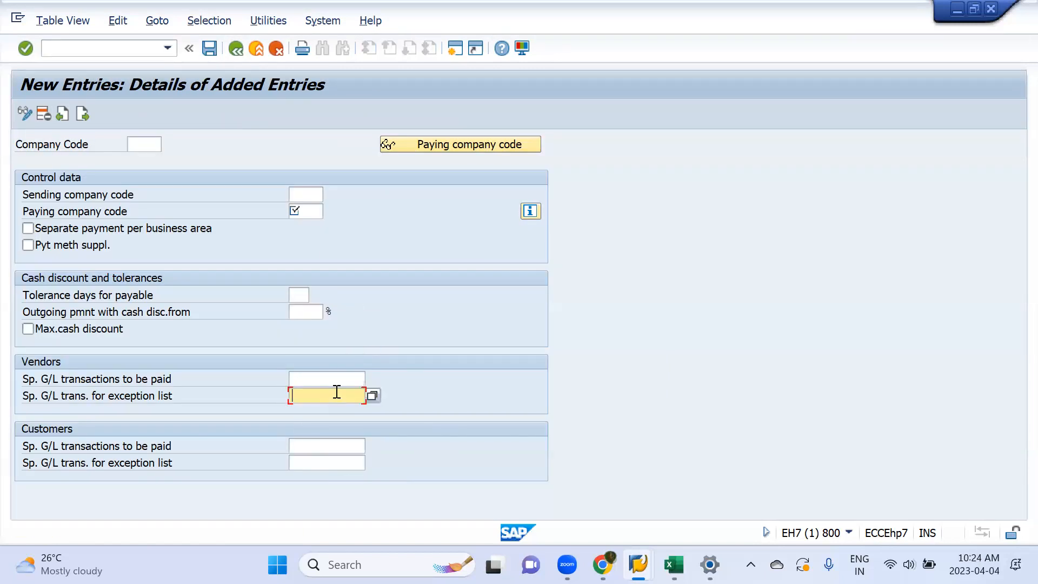
pyautogui.click(336, 380)
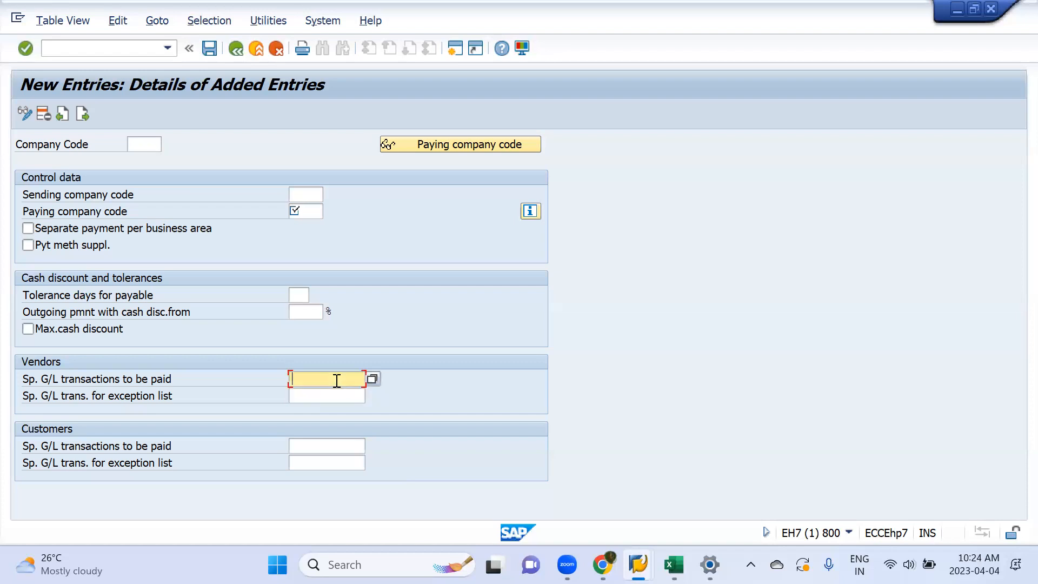
pyautogui.click(372, 379)
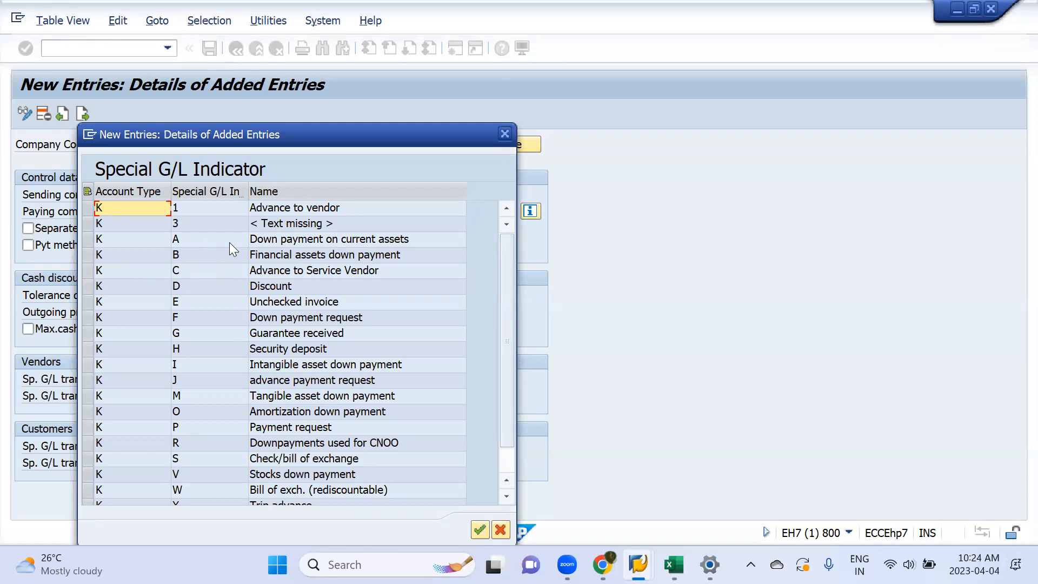
pyautogui.click(199, 240)
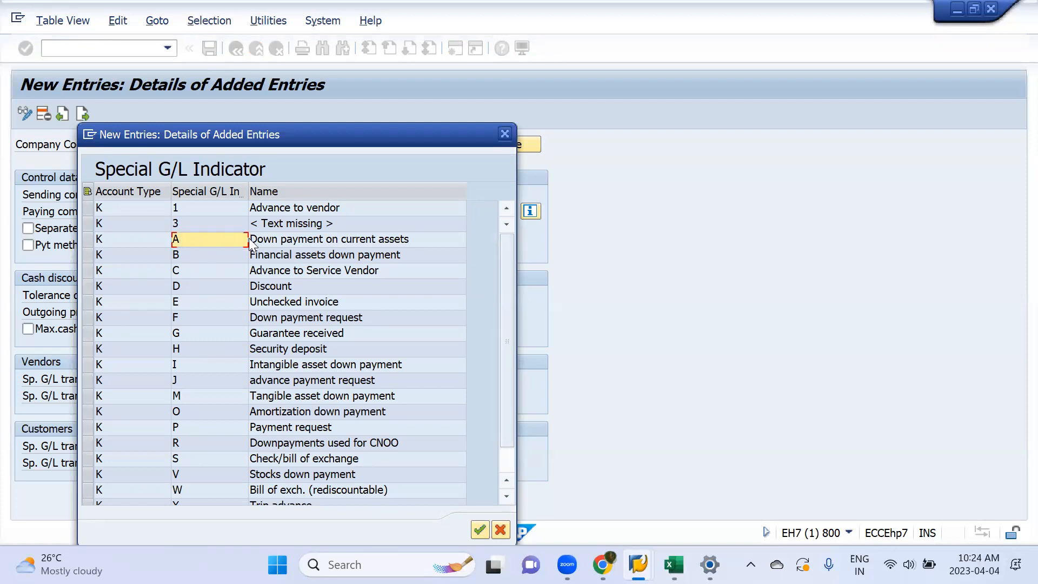
pyautogui.doubleClick(311, 243)
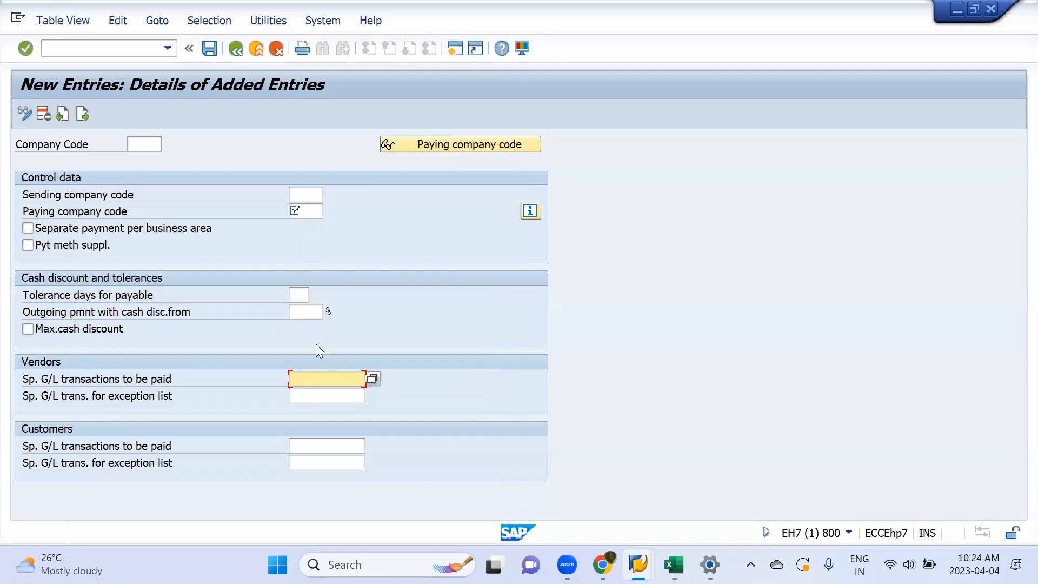
# Step: Enter FA as the vendors' special G/L transactions to be paid
pyautogui.write('a')
pyautogui.press('BackSpace')
pyautogui.write('A')
pyautogui.press('BackSpace')
pyautogui.write('FA')
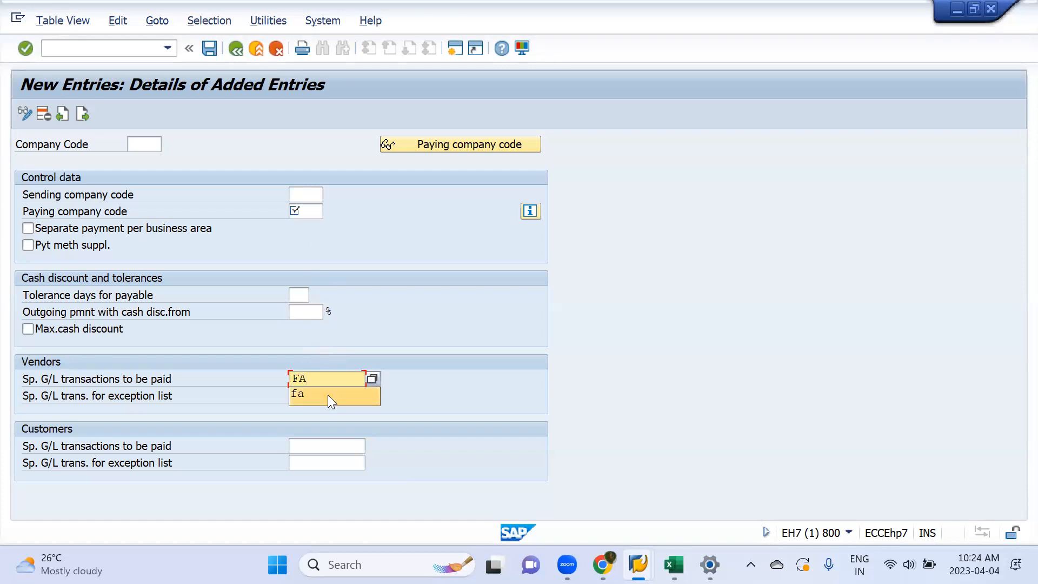
# Step: Check the meaning of indicators F and A in the special G/L indicator list for vendor transactions to be paid
pyautogui.click(376, 381)
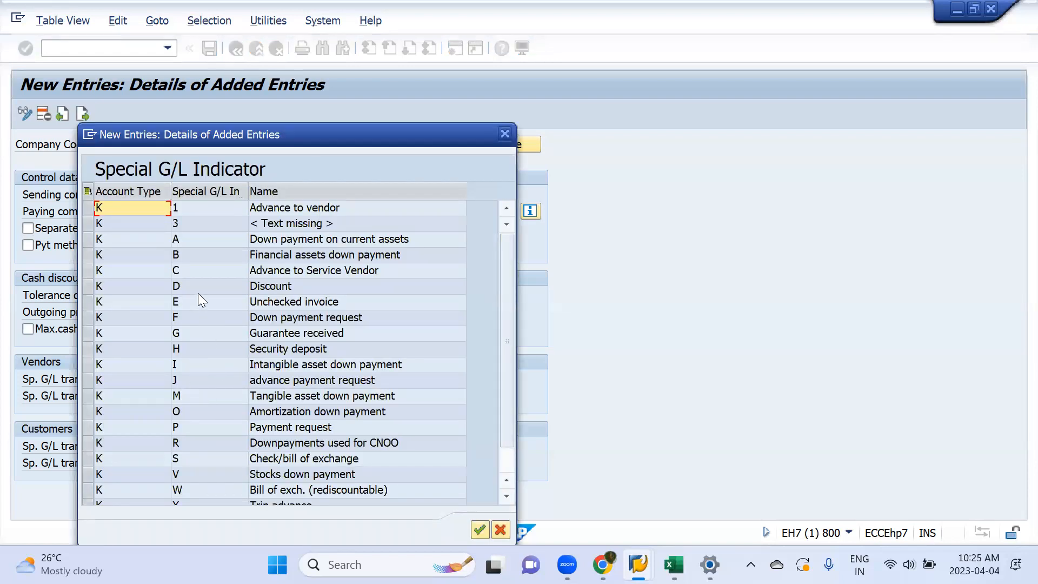
pyautogui.click(290, 312)
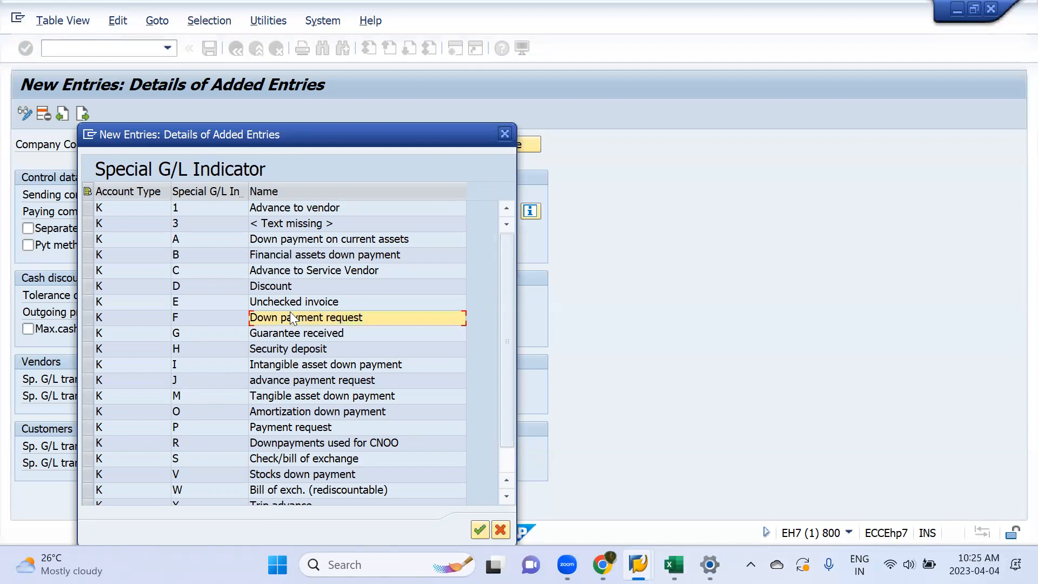
pyautogui.click(186, 319)
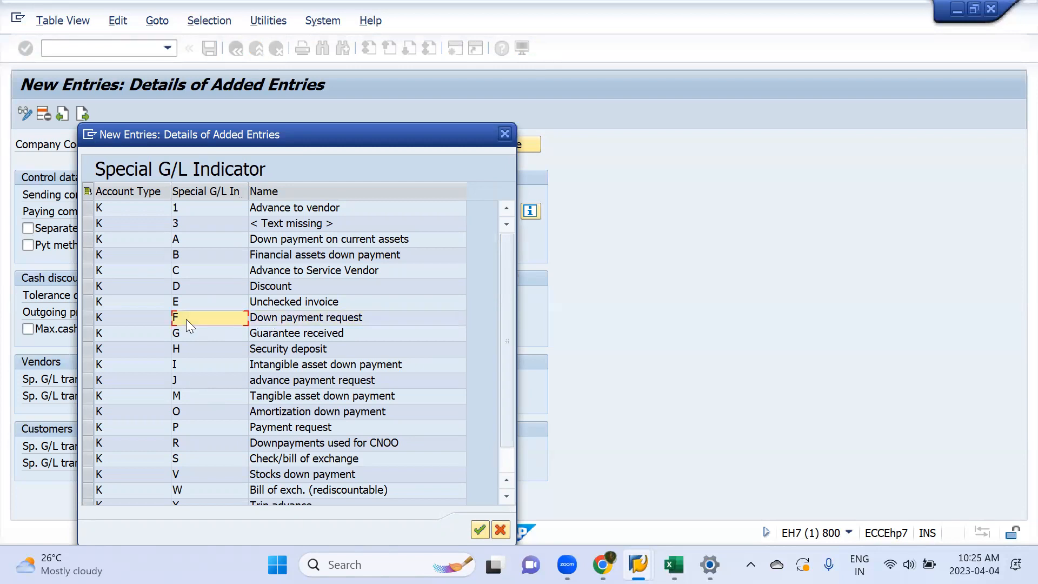
pyautogui.click(185, 239)
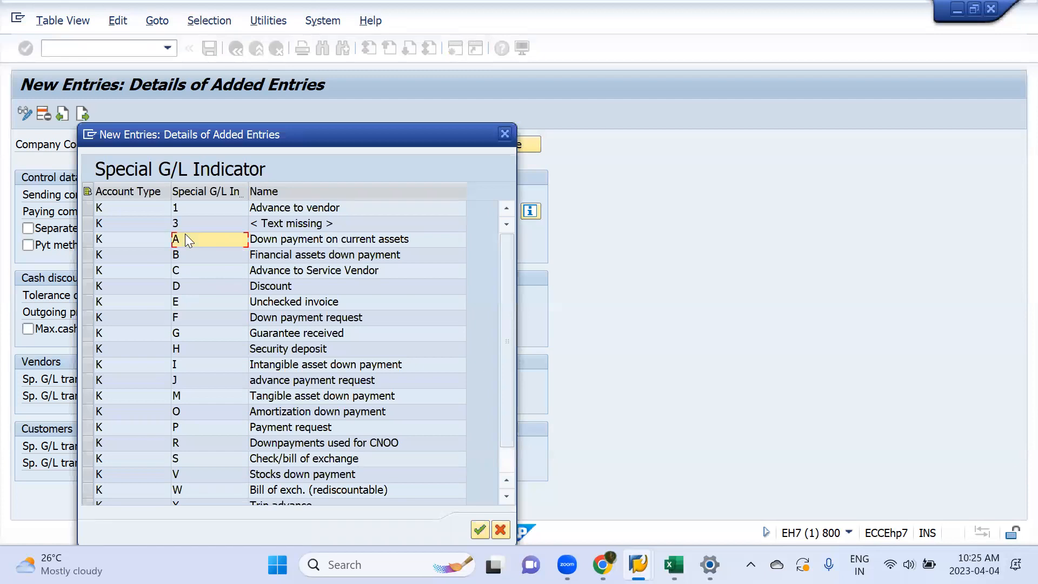
pyautogui.doubleClick(185, 234)
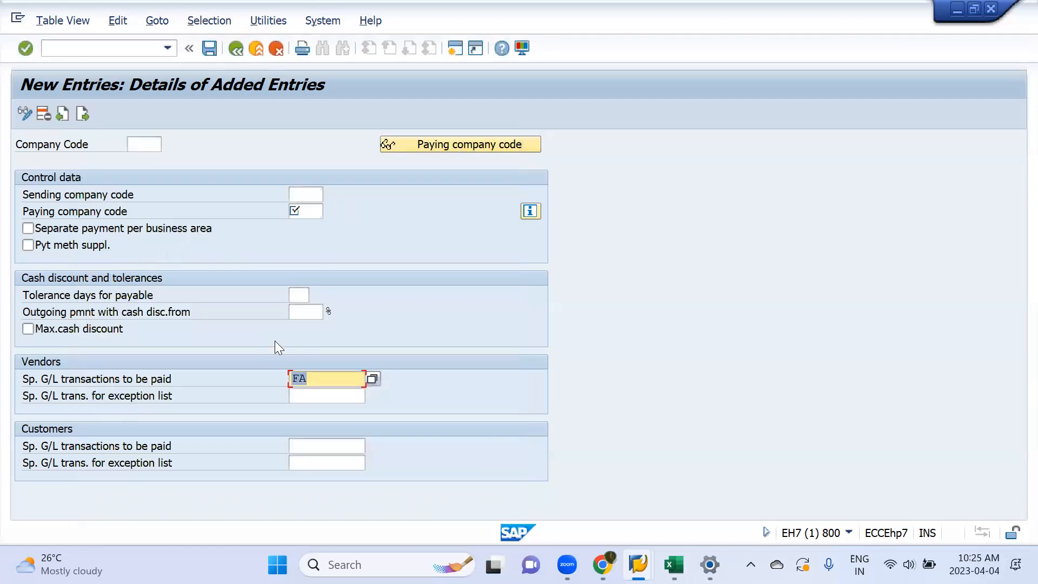
# Step: Set the vendors' special G/L transactions to A for both the transactions to be paid and the exception list
pyautogui.write('a')
pyautogui.press('BackSpace')
pyautogui.write('A')
pyautogui.press('Tab')
pyautogui.write('A')
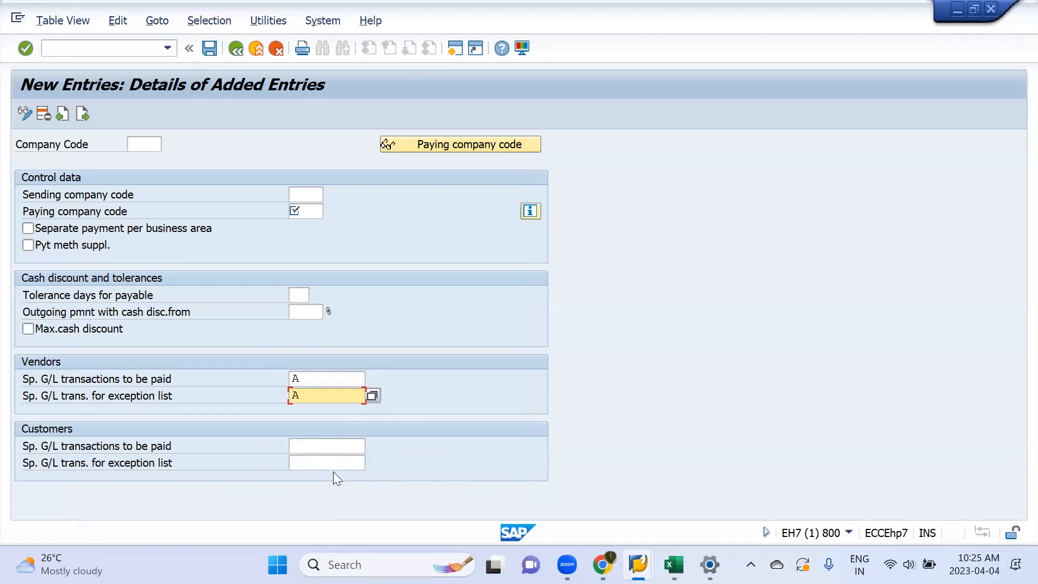
# Step: Enter mml1 as both the company code and the paying company code of the new entry
pyautogui.press('Return')
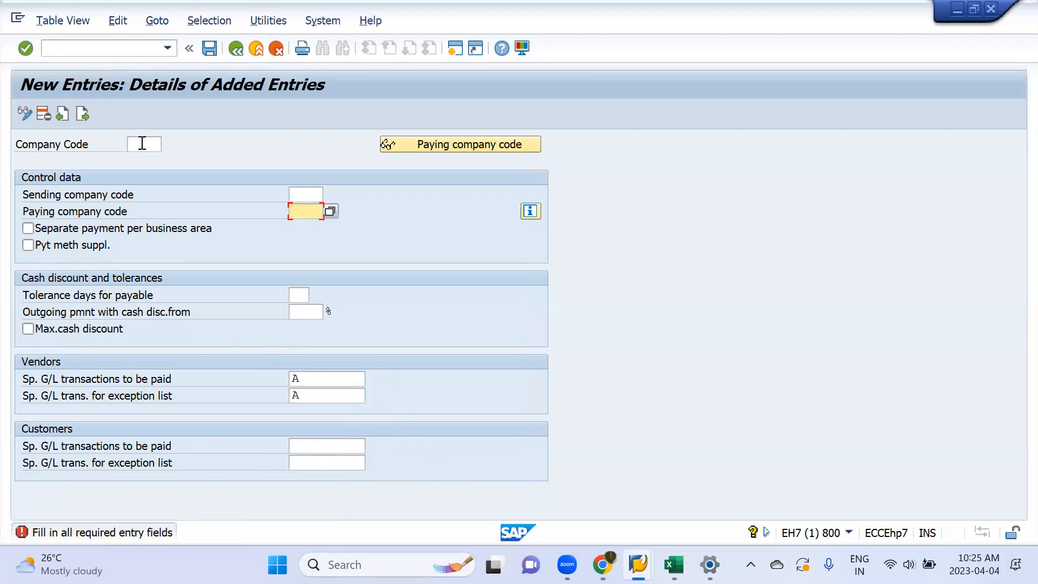
pyautogui.click(142, 144)
pyautogui.press('Return')
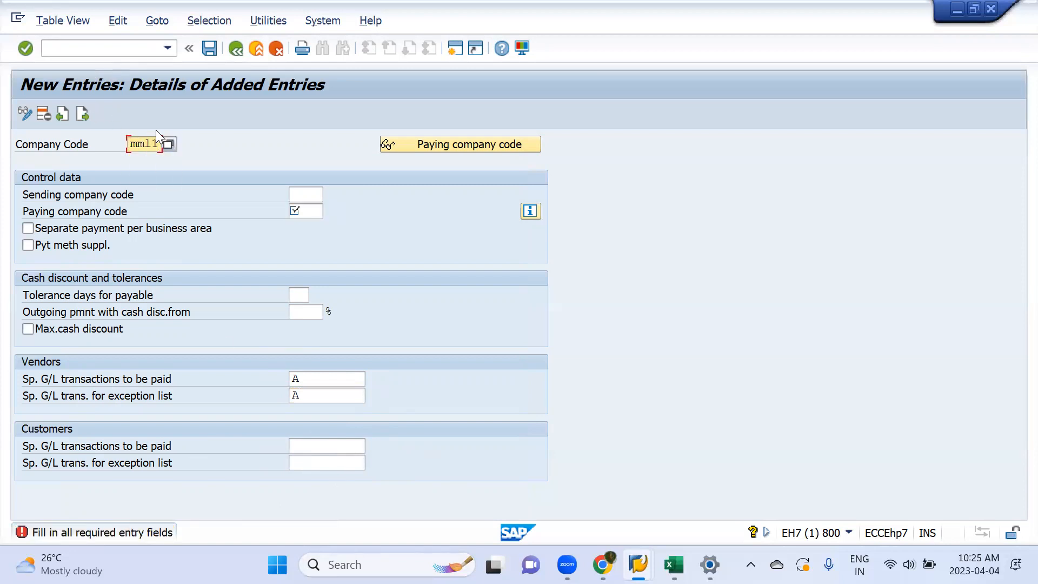
pyautogui.click(307, 211)
pyautogui.press('Return')
pyautogui.press('Return')
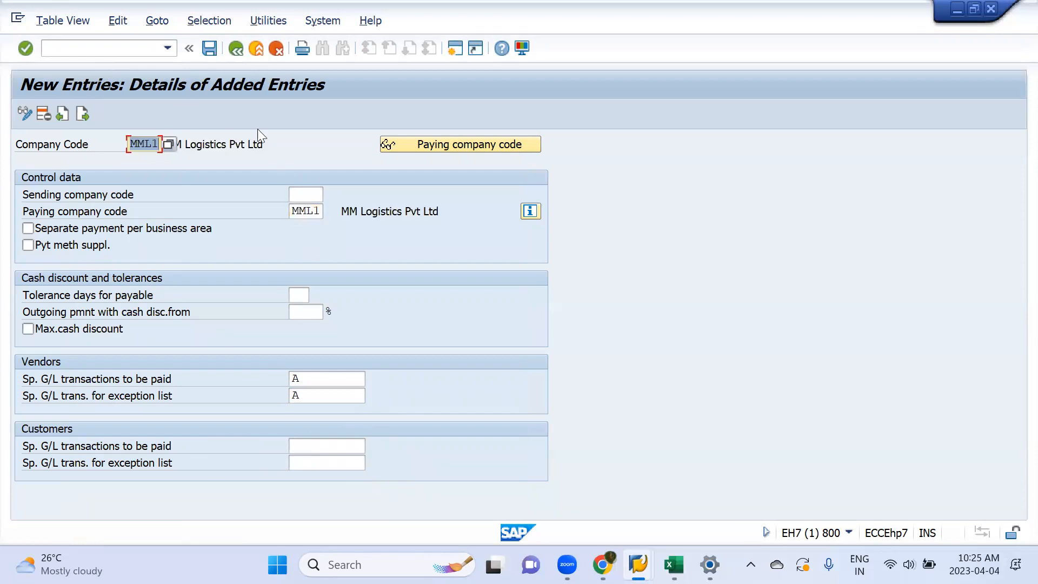
# Step: Save the company code settings, assigning them to a customizing request chosen from the own requests
pyautogui.click(210, 50)
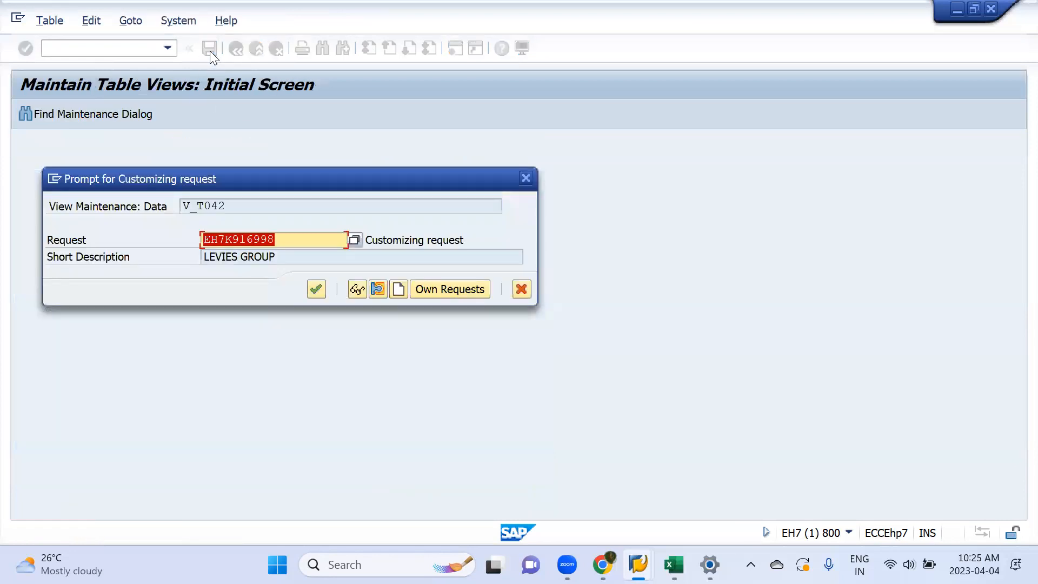
pyautogui.click(473, 291)
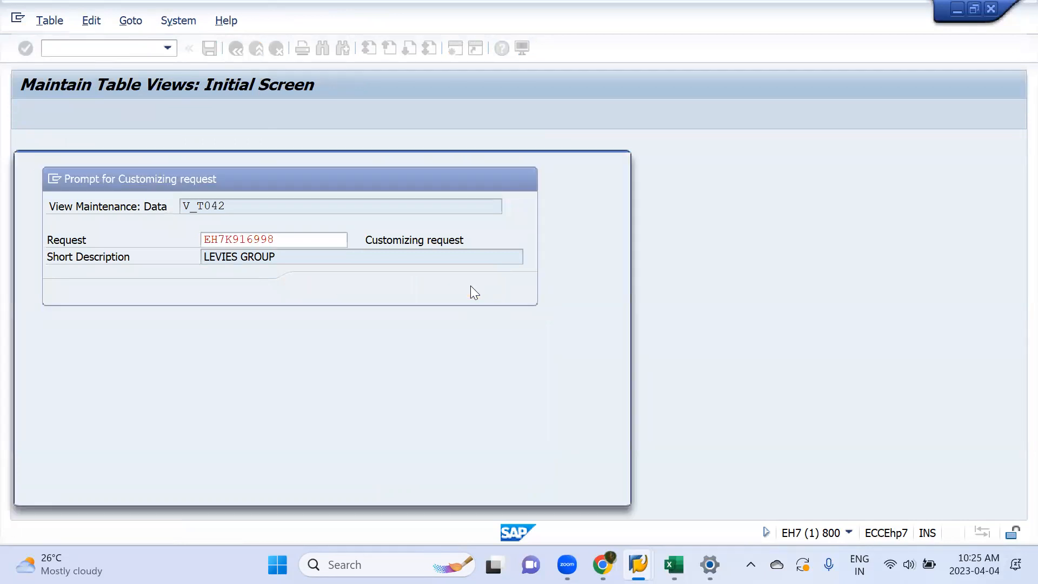
pyautogui.doubleClick(388, 339)
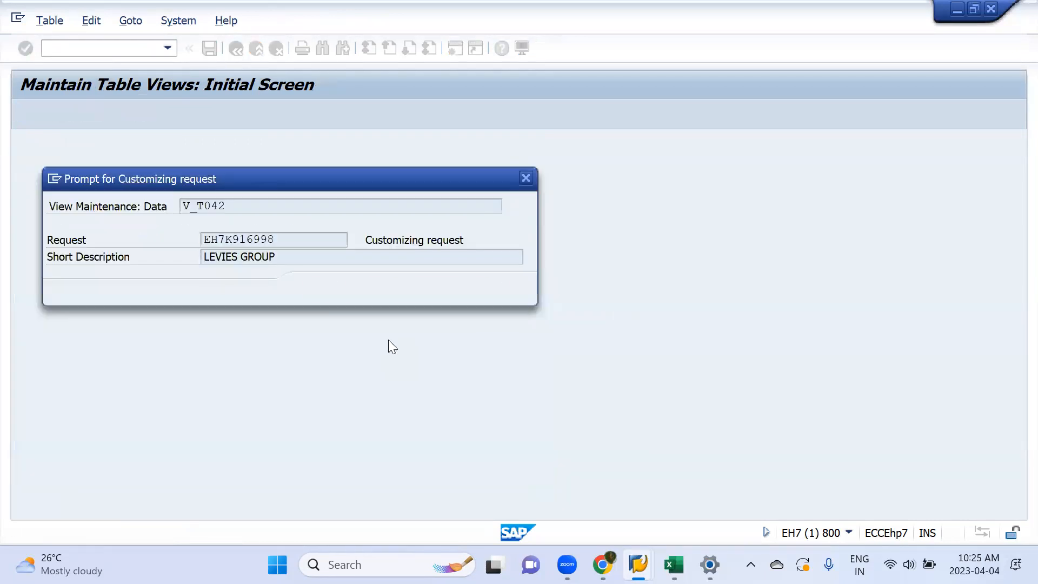
pyautogui.press('Return')
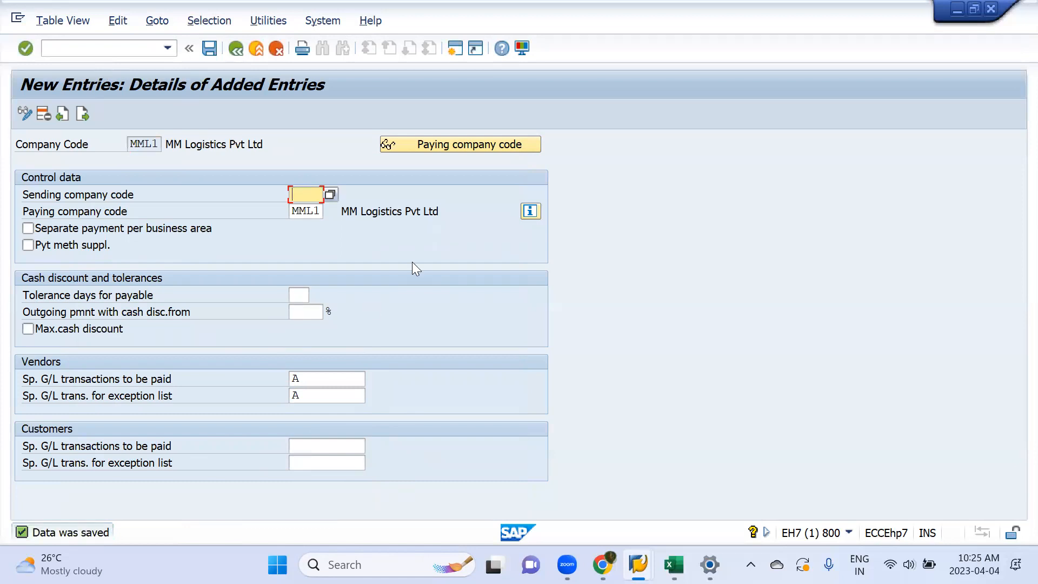
# Step: Return to the payment program overview and create a new paying company codes entry for mml1
pyautogui.click(237, 48)
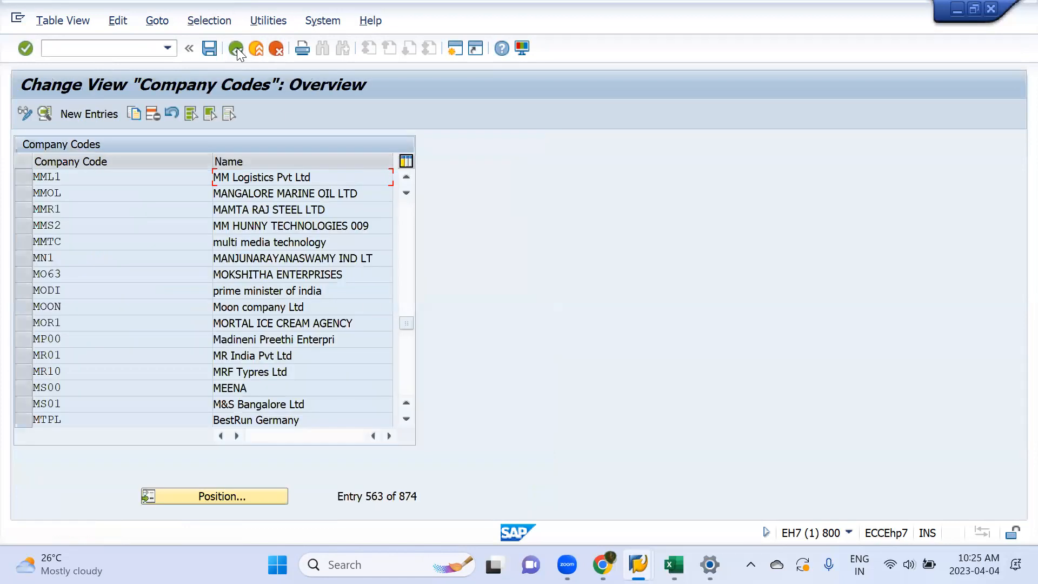
pyautogui.click(235, 51)
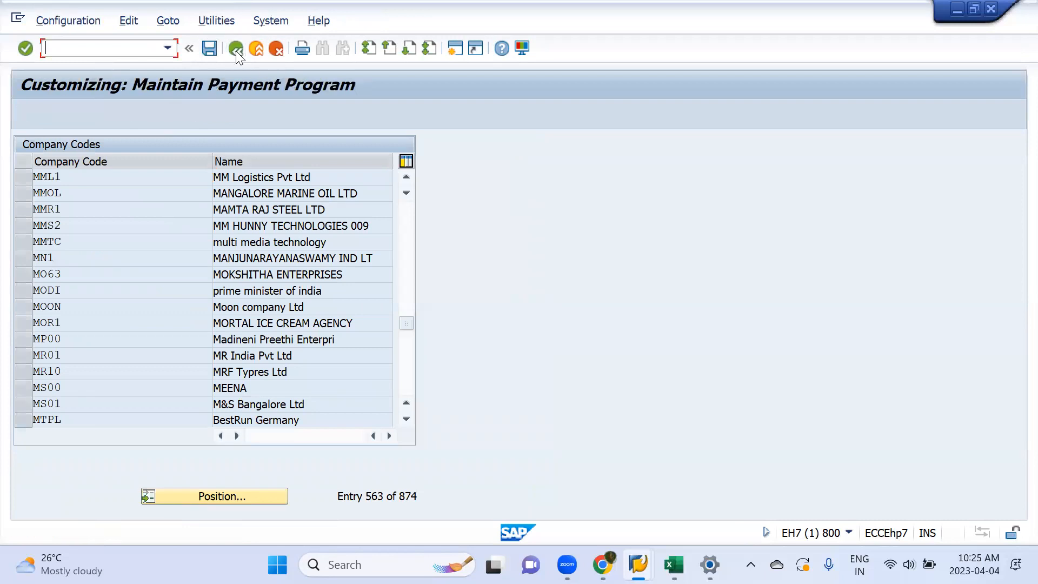
pyautogui.click(236, 51)
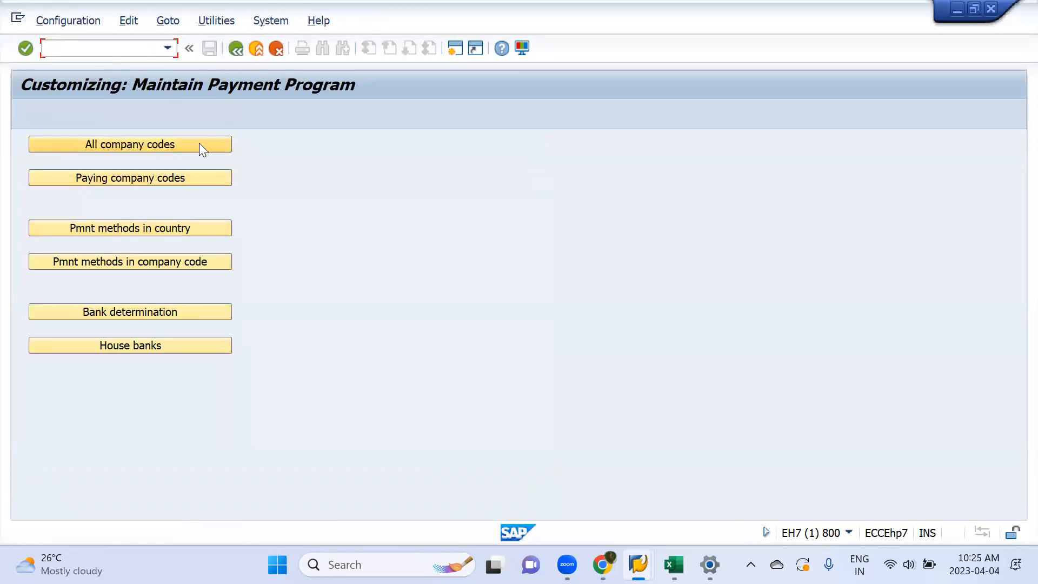
pyautogui.click(149, 178)
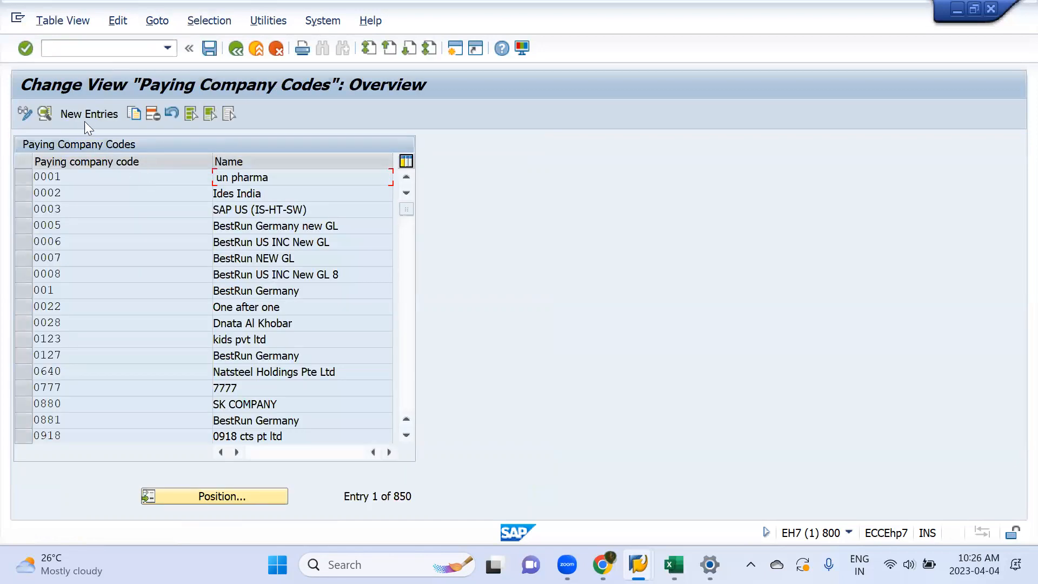
pyautogui.click(82, 114)
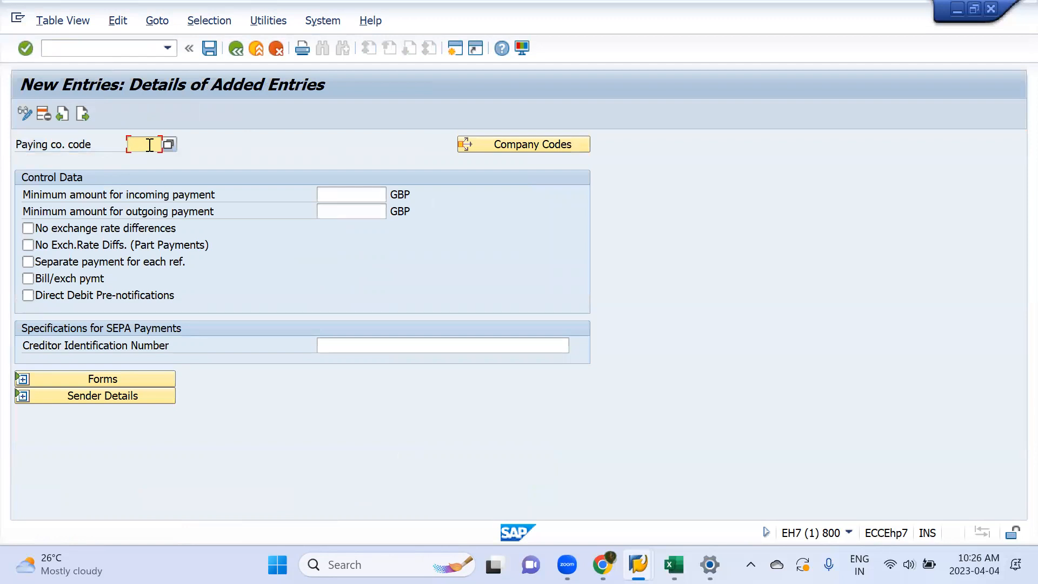
pyautogui.write('mm11')
# Step: Try 1000 as the minimum amount for incoming payment and clear the field again
pyautogui.click(370, 193)
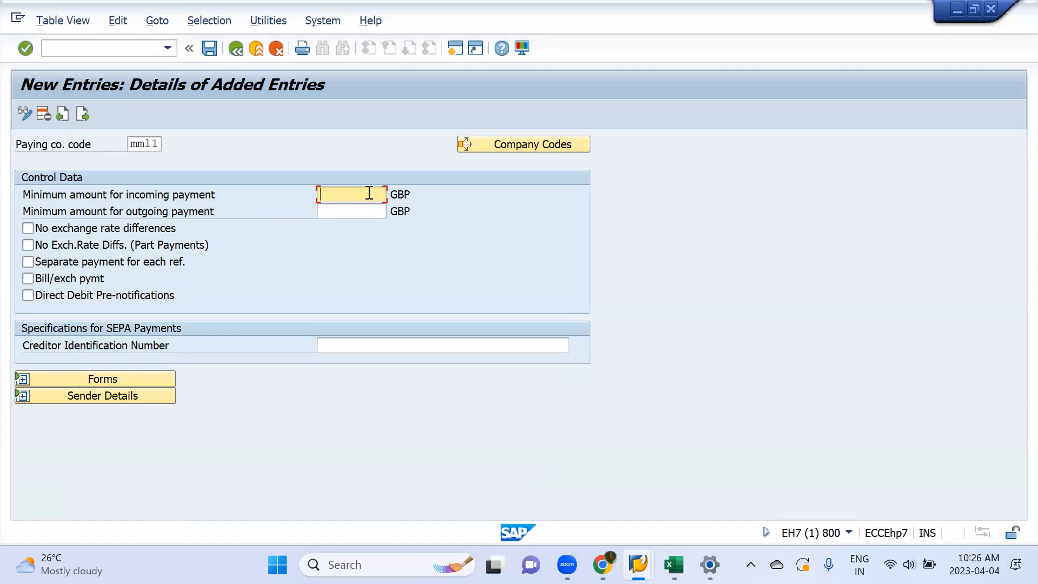
pyautogui.write('1000')
pyautogui.press('BackSpace')
pyautogui.press('BackSpace')
pyautogui.press('BackSpace')
pyautogui.press('BackSpace')
# Step: Try the No exchange rate differences option and leave it unselected
pyautogui.click(157, 233)
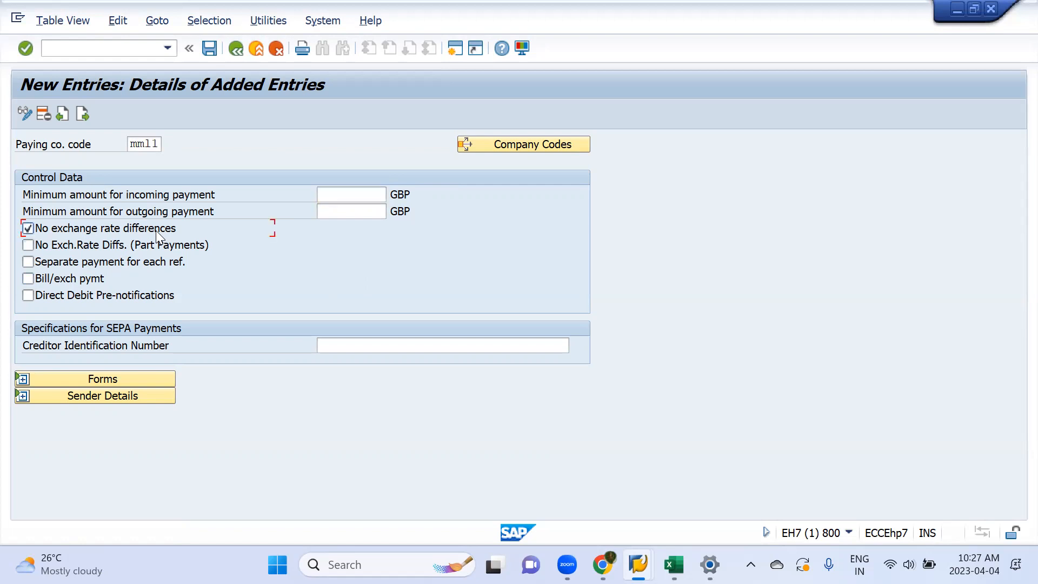
pyautogui.click(158, 236)
pyautogui.click(166, 227)
pyautogui.click(153, 229)
# Step: Switch to Excel, create a blank workbook and enter the person's name as a heading in cell F4
pyautogui.hotkey('alt', 'Tab')
pyautogui.hotkey('alt', 'Tab')
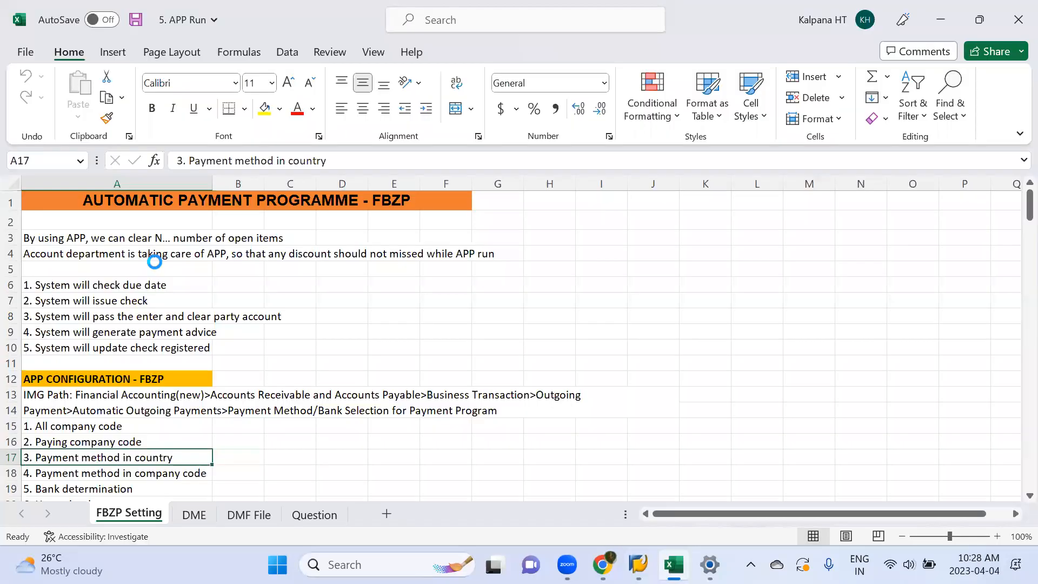
pyautogui.hotkey('ctrl', 'n')
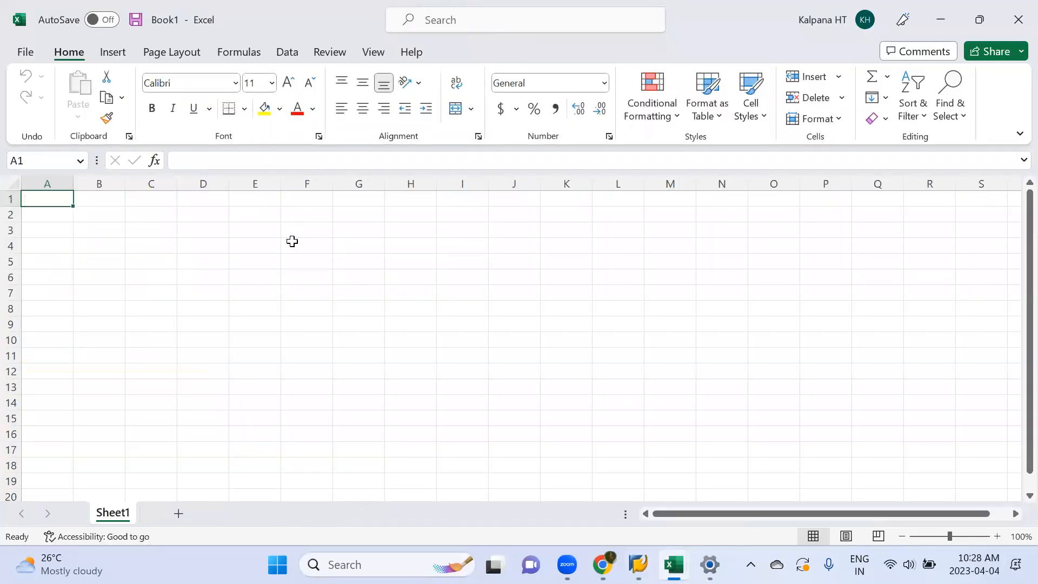
pyautogui.click(291, 241)
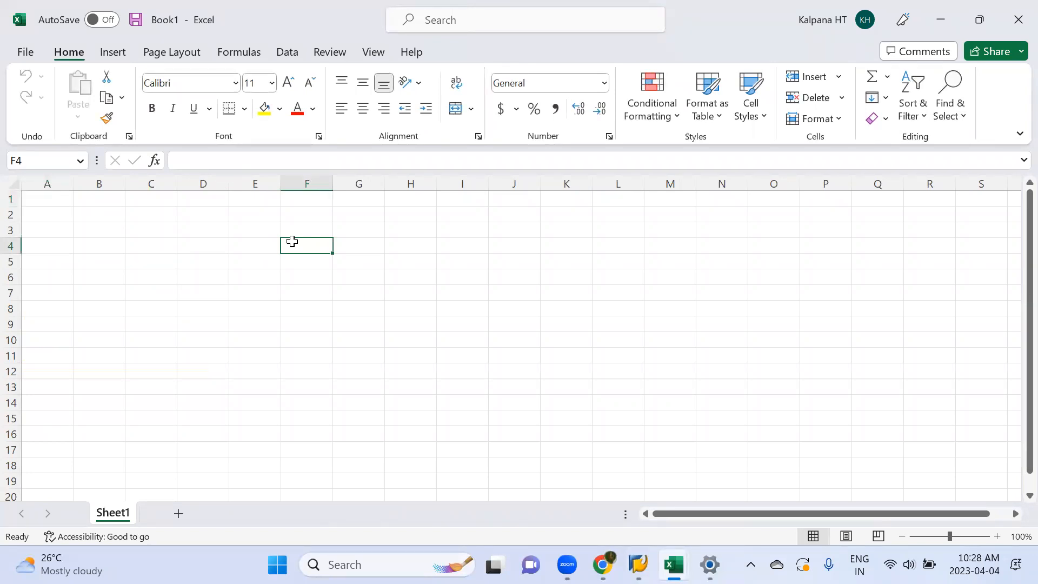
pyautogui.write('Philio')
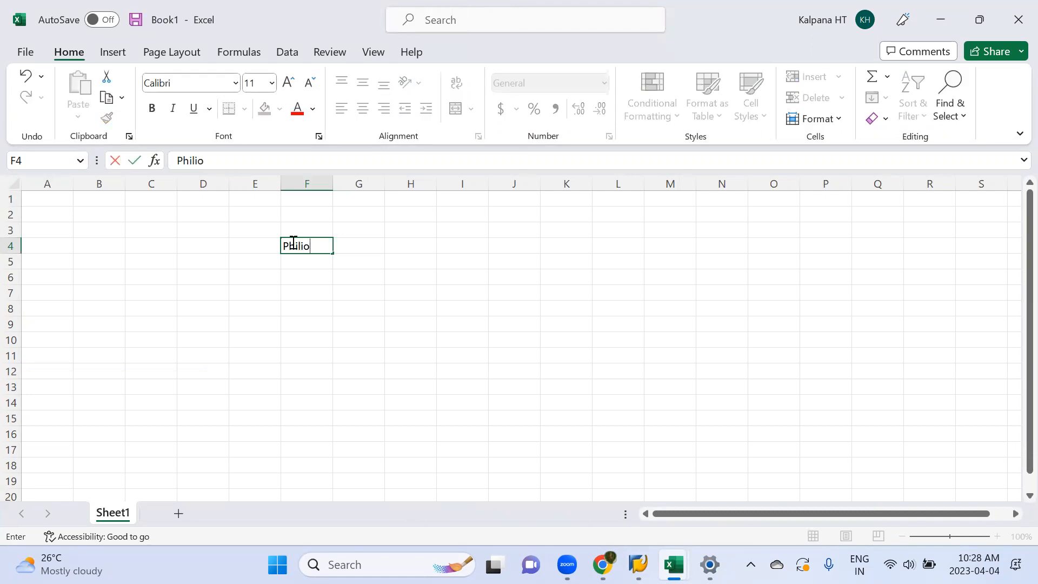
pyautogui.press('BackSpace')
pyautogui.write('p')
pyautogui.press('Return')
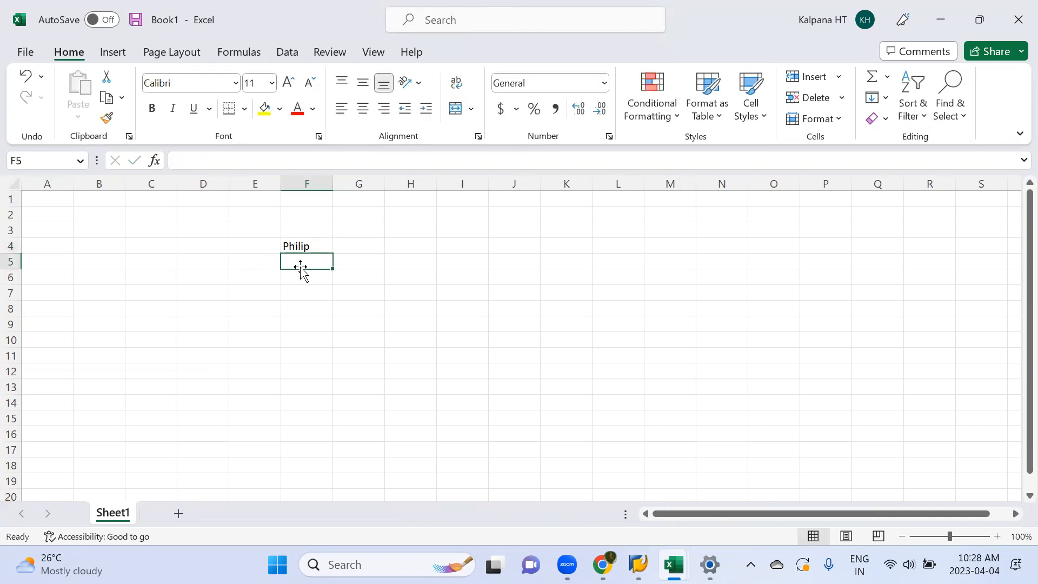
# Step: Fill cells F5 to F9 with the amounts 1000, 2000, 5000, 70000 and 5000
pyautogui.write('1000')
pyautogui.press('Return')
pyautogui.write('2000')
pyautogui.press('Return')
pyautogui.write('5000')
pyautogui.press('Return')
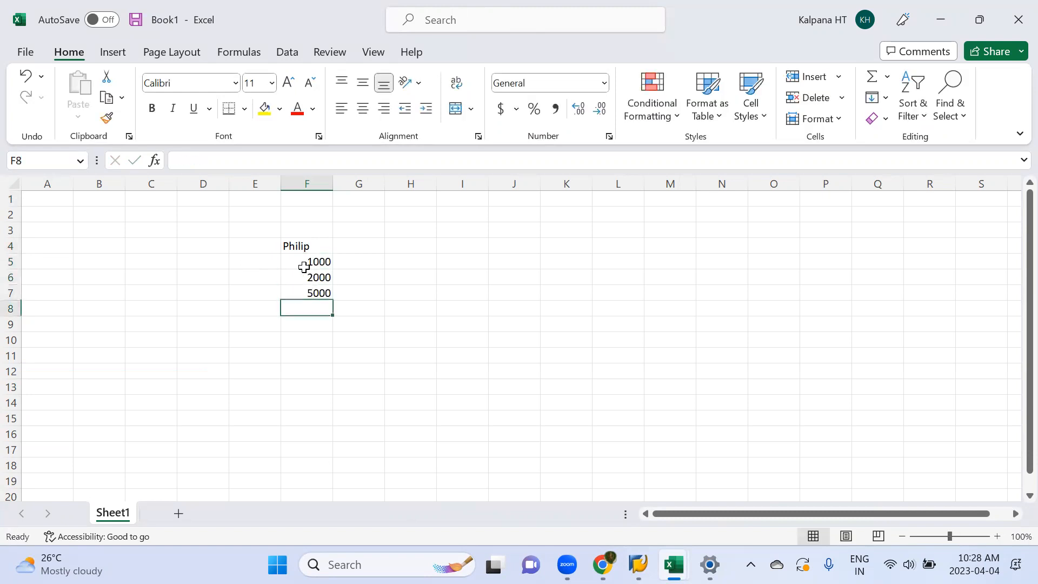
pyautogui.write('70000')
pyautogui.press('Return')
pyautogui.write('5000')
pyautogui.press('Return')
pyautogui.moveTo(309, 263); pyautogui.dragTo(314, 333)
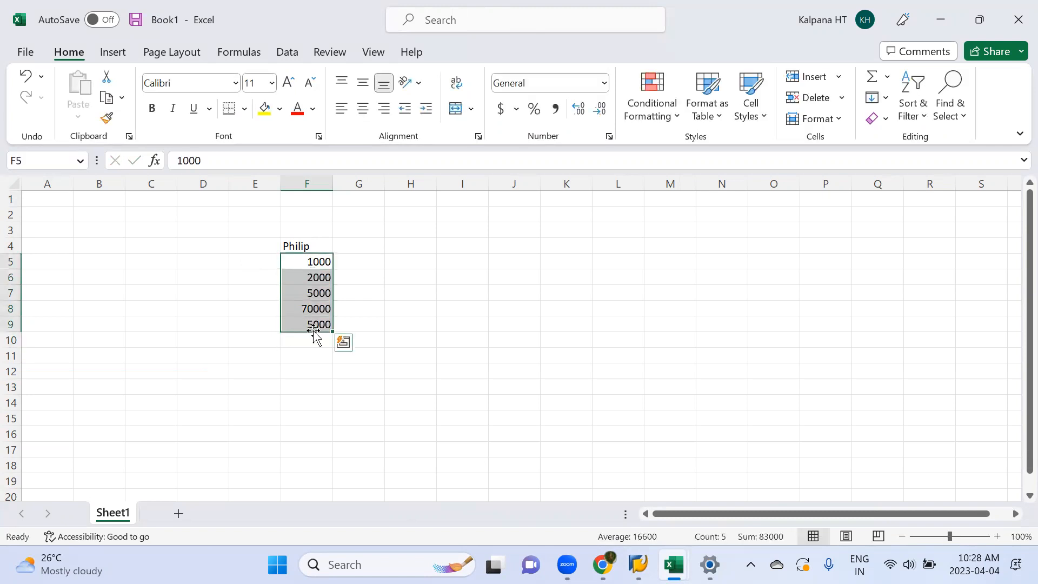
# Step: Check the Separate payment for each ref. option in the SAP entry and return to the Book1 amounts
pyautogui.hotkey('alt', 'Tab')
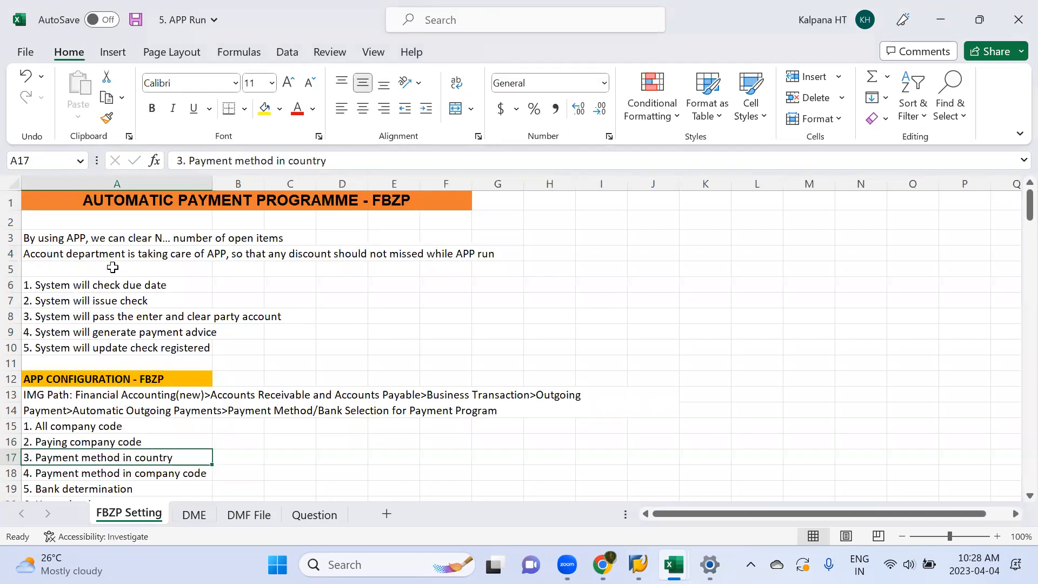
pyautogui.hotkey('alt', 'Tab')
pyautogui.hotkey('alt', 'Tab')
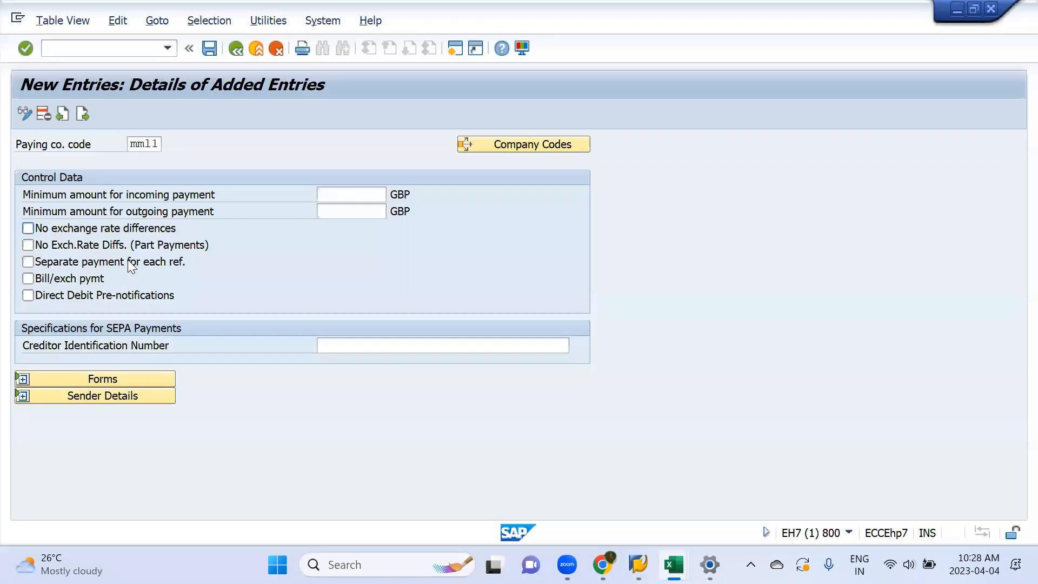
pyautogui.hotkey('alt', 'Tab')
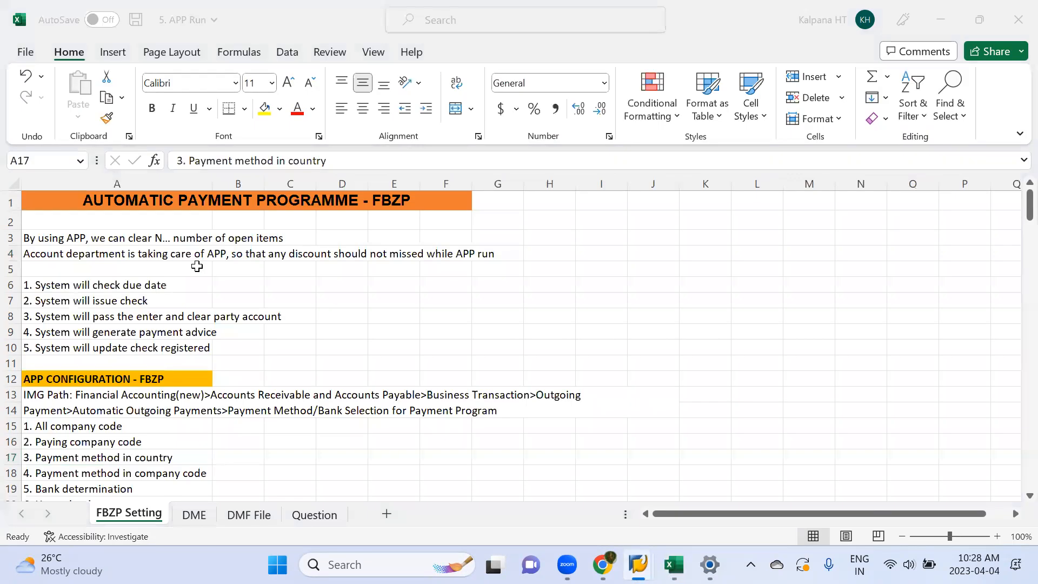
pyautogui.hotkey('alt', 'Tab')
pyautogui.hotkey('alt', 'Tab')
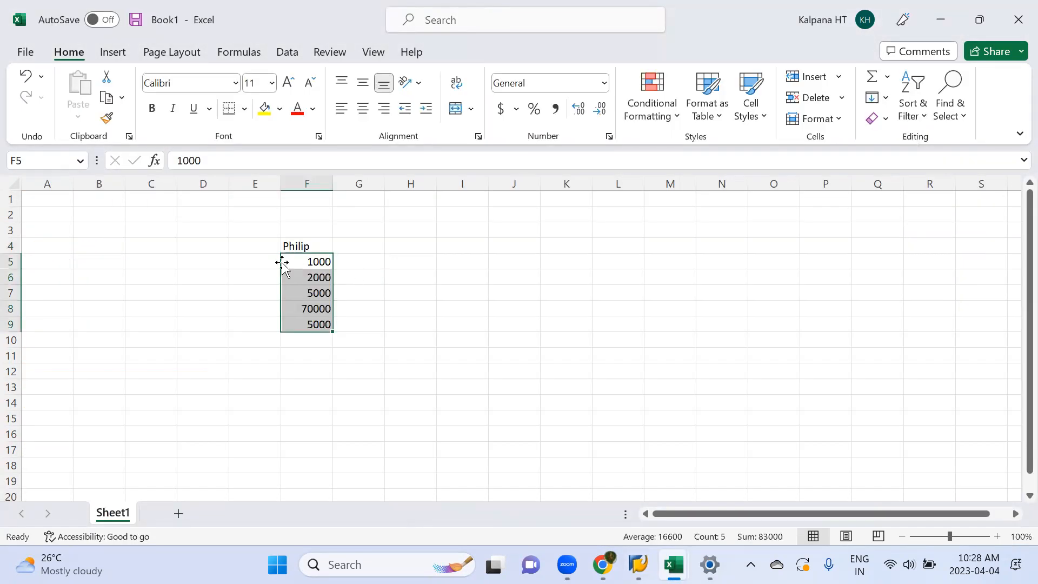
# Step: Total the amounts from F5 to F9 in cell F10 with a sum formula
pyautogui.moveTo(246, 259); pyautogui.dragTo(312, 258)
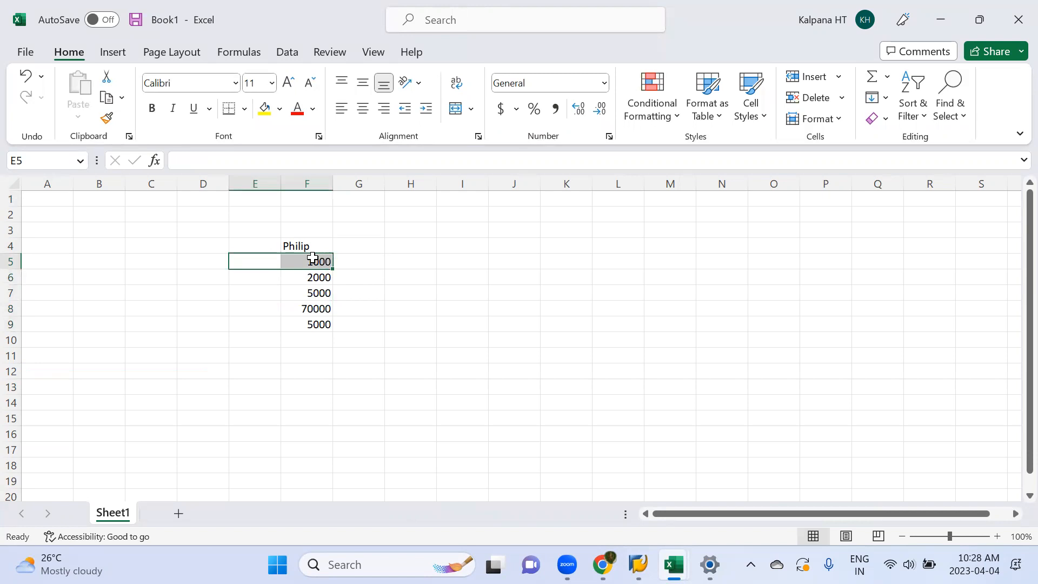
pyautogui.moveTo(339, 302); pyautogui.dragTo(313, 326)
pyautogui.click(312, 276)
pyautogui.click(309, 339)
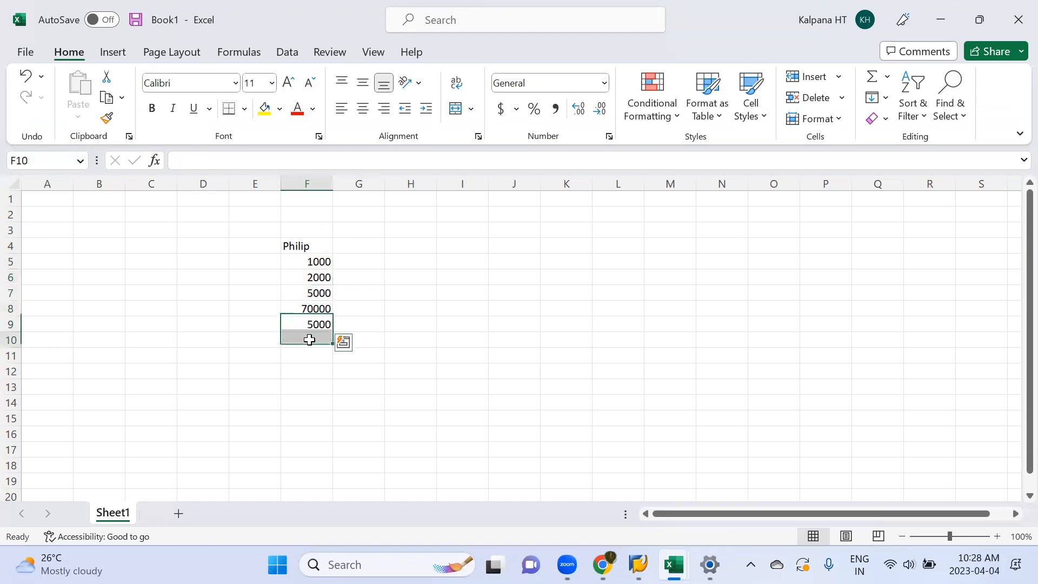
pyautogui.hotkey('alt', '=')
pyautogui.press('Return')
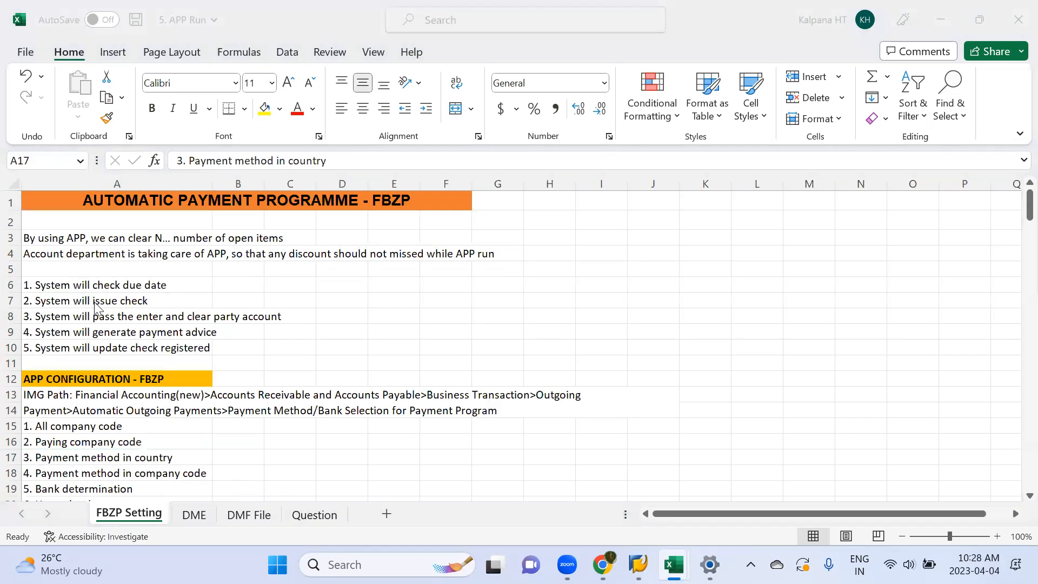
# Step: Review the total in Book1 and switch back to the SAP paying company code entry's control data
pyautogui.hotkey('alt', 'Tab')
pyautogui.hotkey('alt', 'Tab')
pyautogui.hotkey('alt', 'Tab')
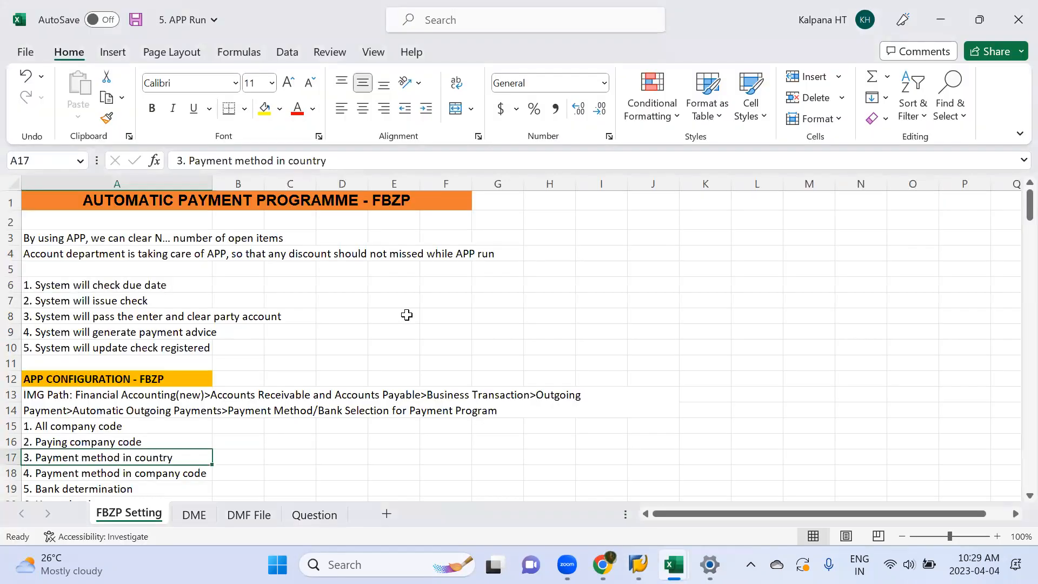
pyautogui.hotkey('alt', 'Tab')
pyautogui.press('Tab')
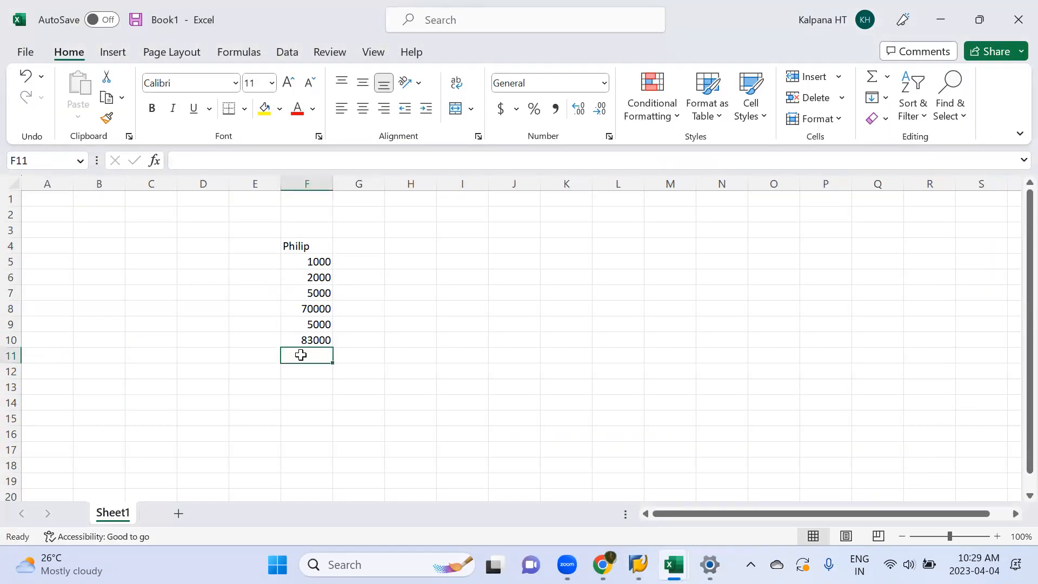
pyautogui.hotkey('alt', 'Tab')
pyautogui.press('Tab')
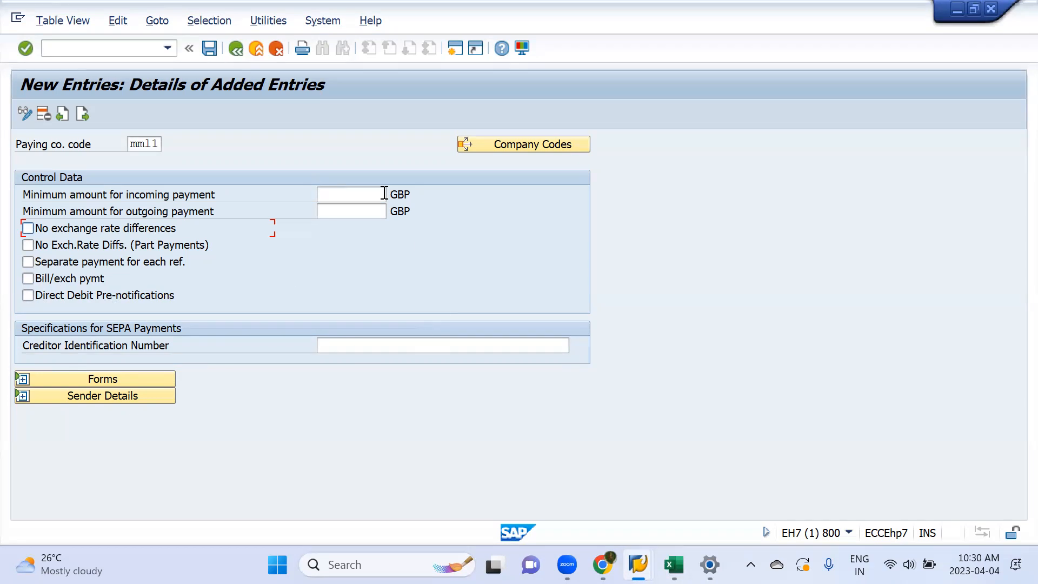
# Step: Switch to Book1 and enter 50000 in cell F11 and 33000 in cell F12 below the total
pyautogui.hotkey('alt', 'Tab')
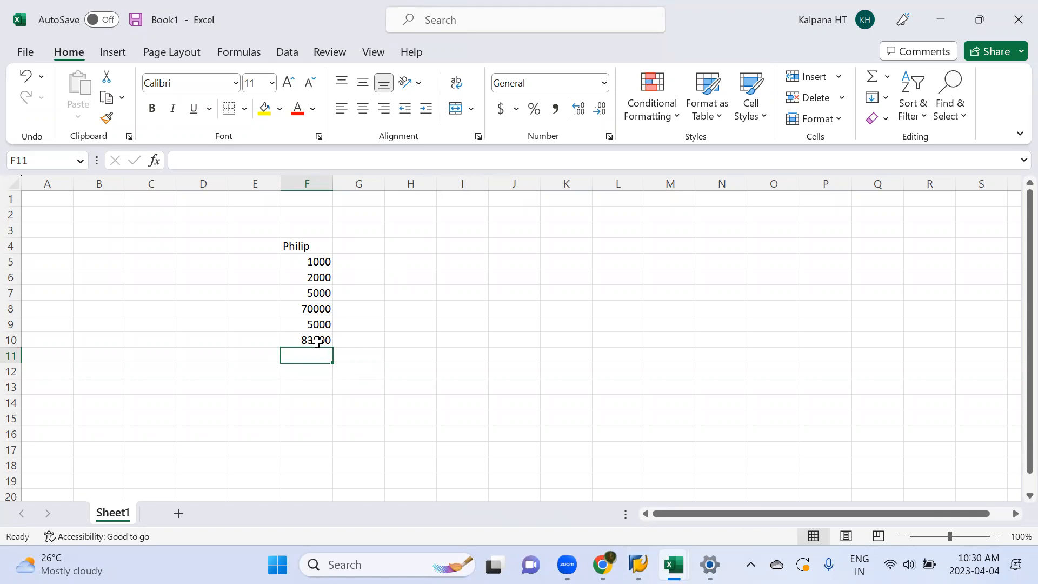
pyautogui.write('50000')
pyautogui.press('Return')
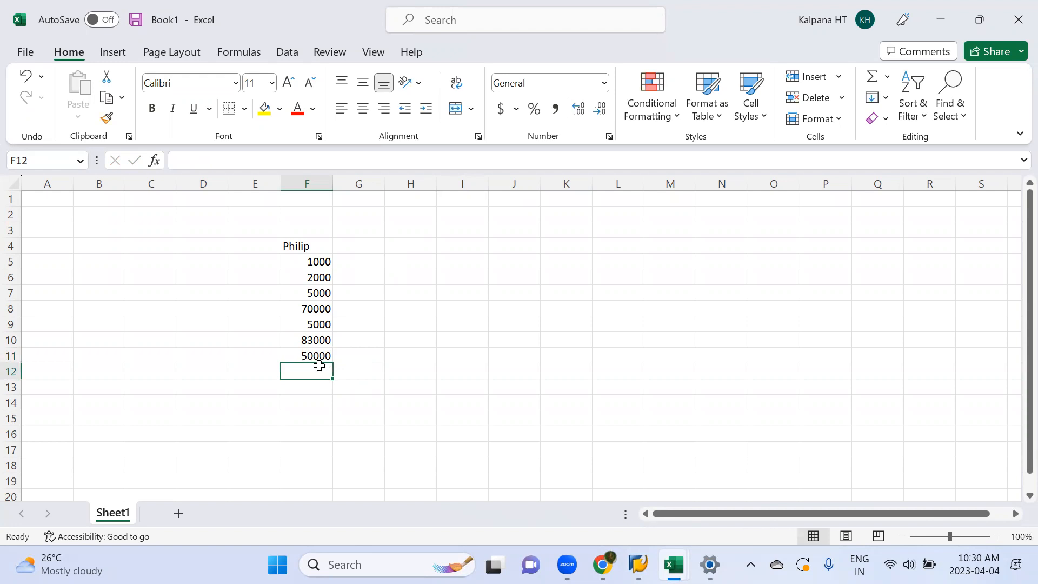
pyautogui.write('33000')
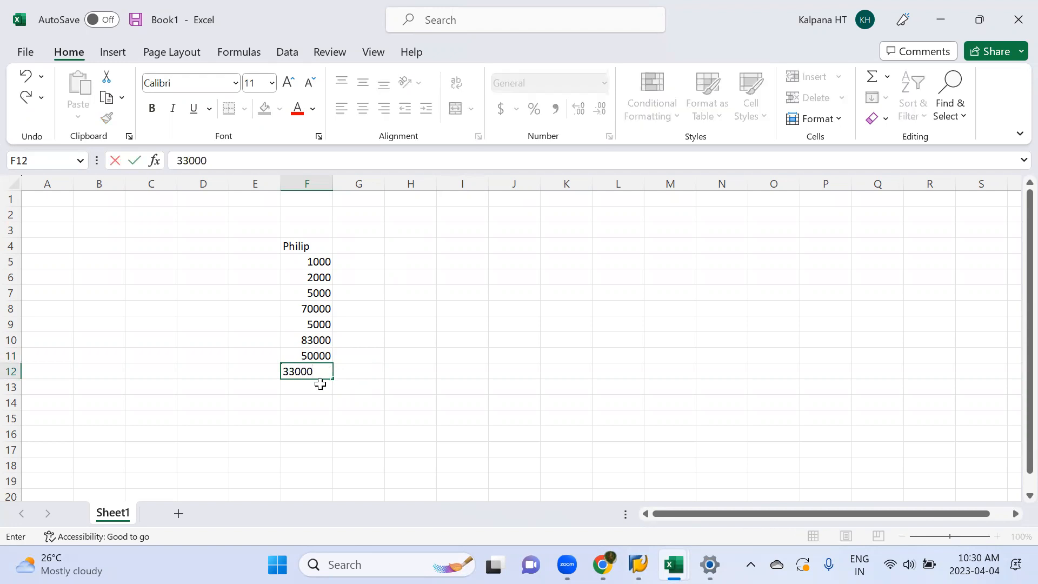
pyautogui.press('Return')
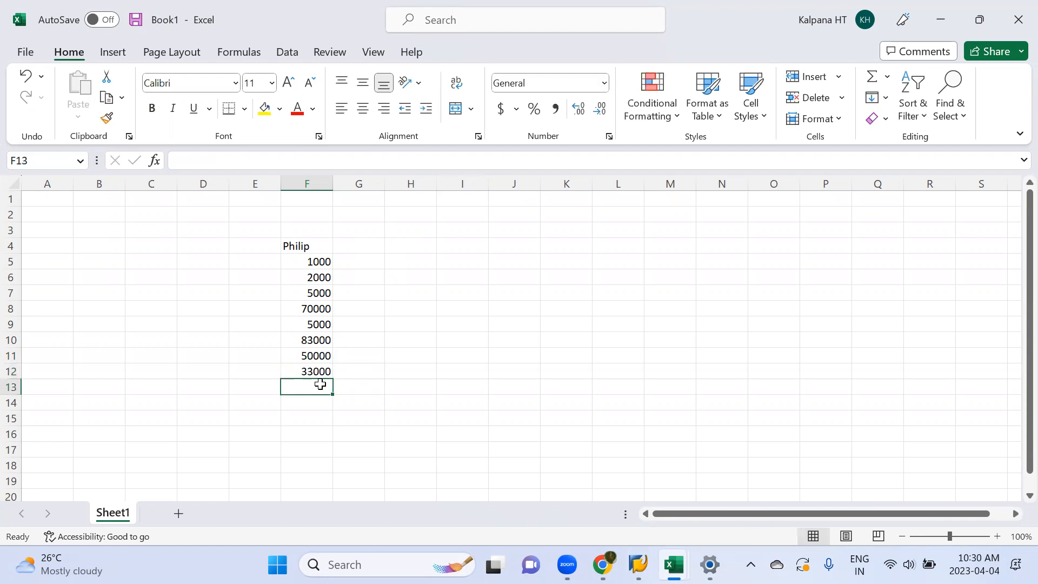
# Step: Check the paying company code instructions in the APP Run workbook, return to the SAP entry and try to expand its Forms section
pyautogui.hotkey('alt', 'Tab')
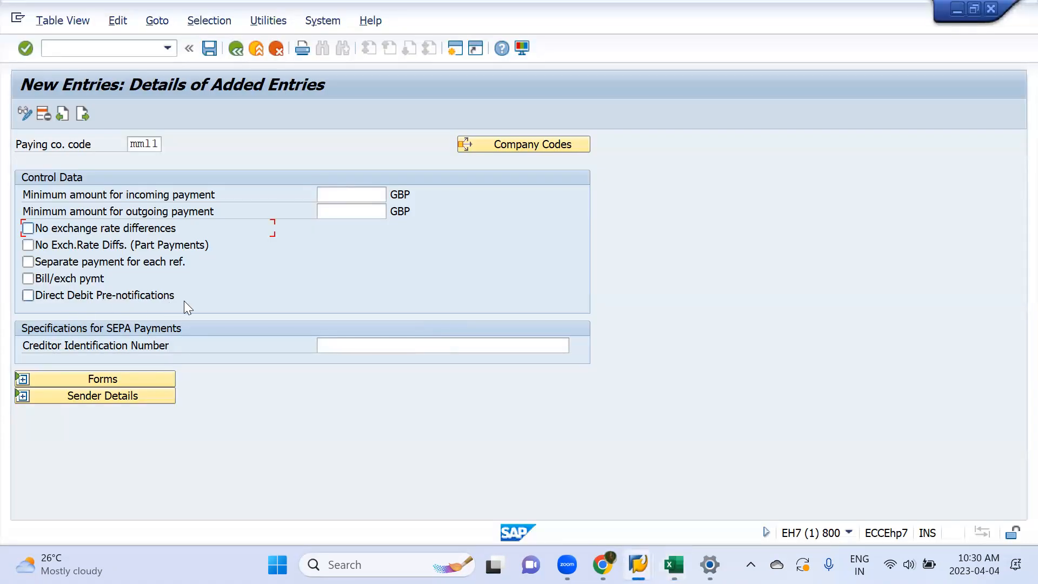
pyautogui.hotkey('alt', 'Tab')
pyautogui.hotkey('alt', 'Tab')
pyautogui.scroll(-15, 192, 361)
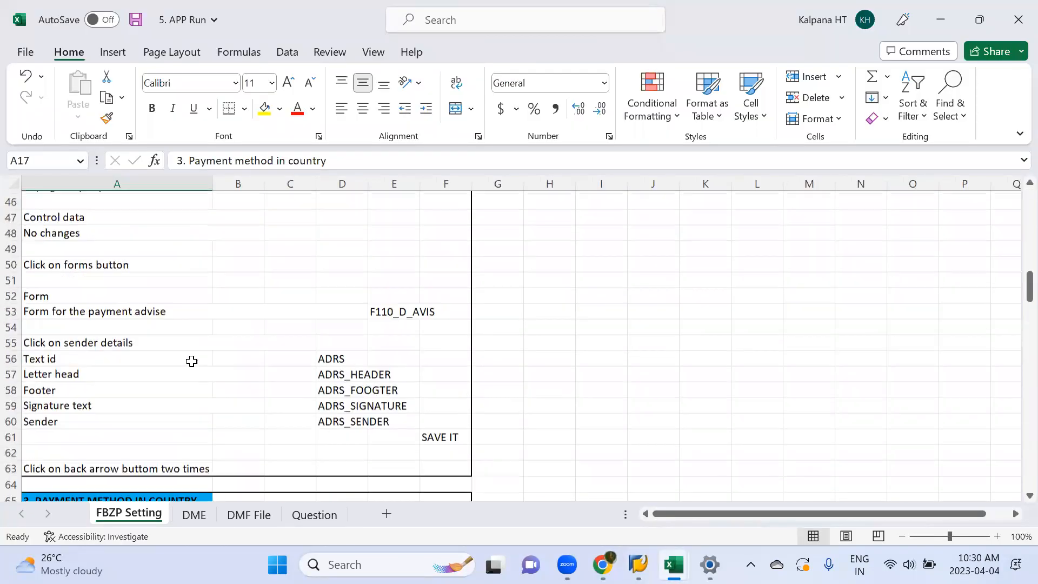
pyautogui.scroll(2, 211, 383)
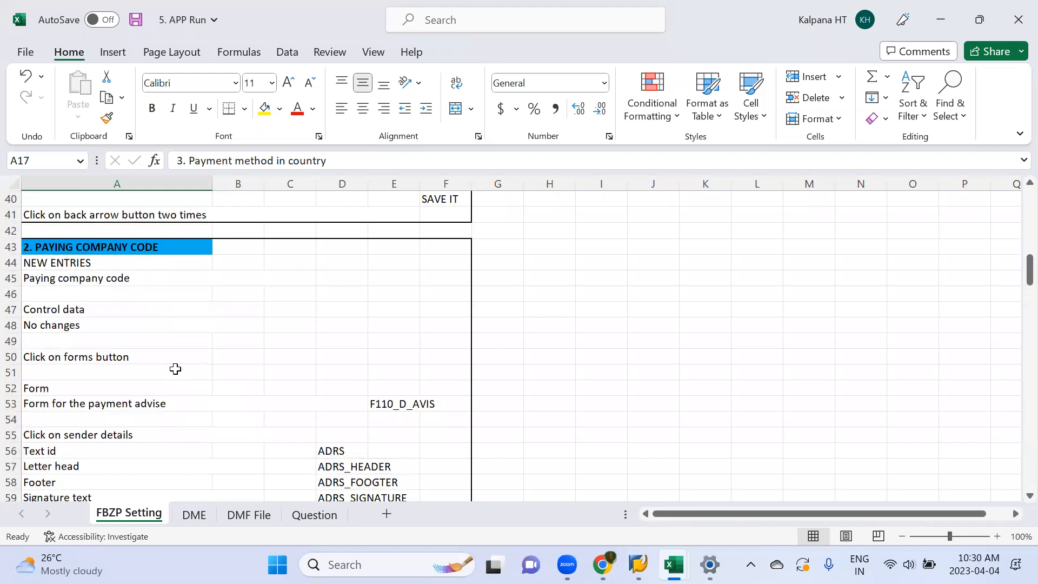
pyautogui.hotkey('alt', 'Tab')
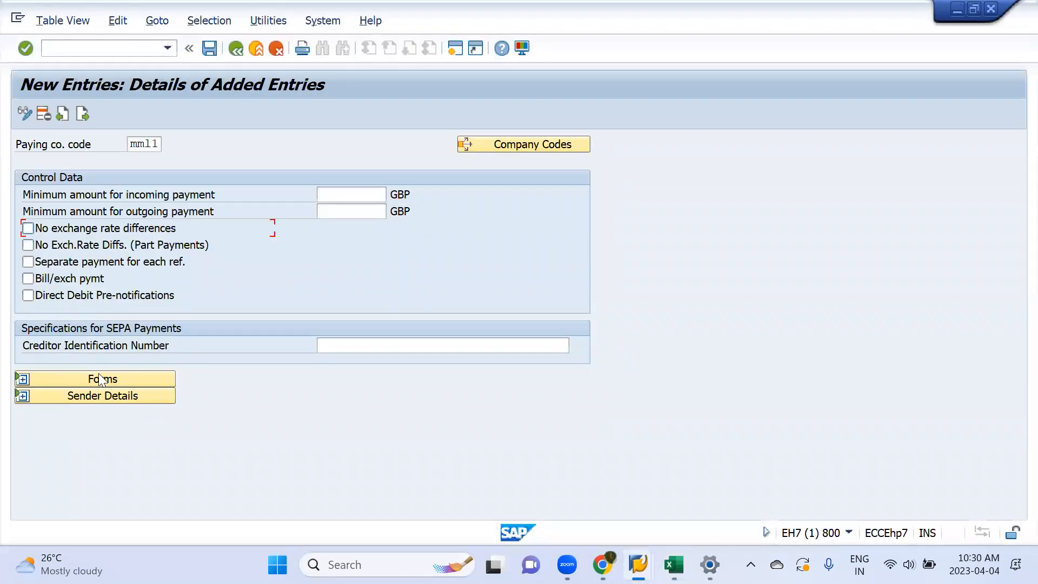
pyautogui.click(99, 378)
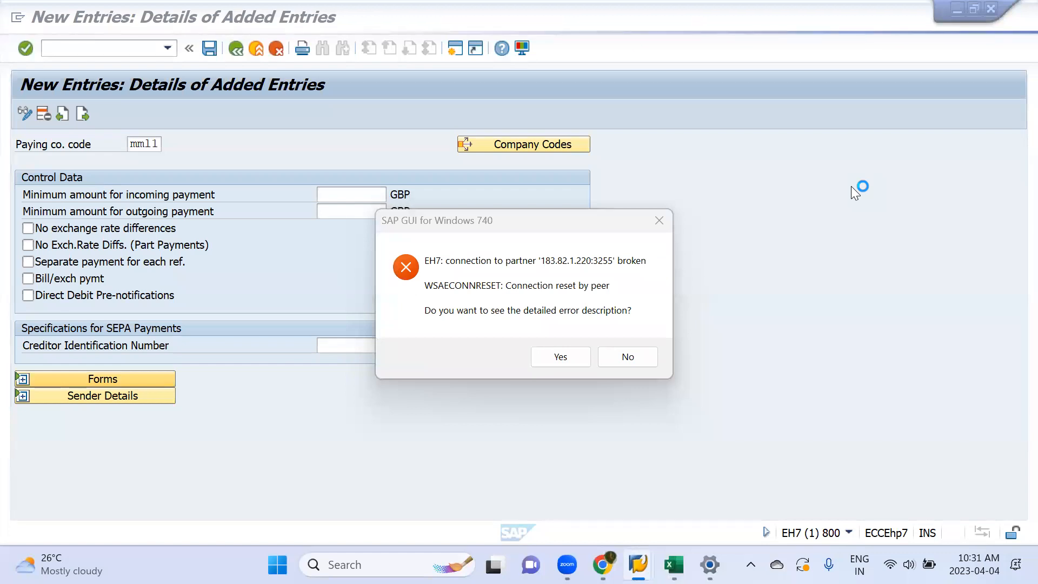
# Step: Decline the error details and log on to SAP again with the user ID and account password, ending any other logons in the system
pyautogui.click(636, 357)
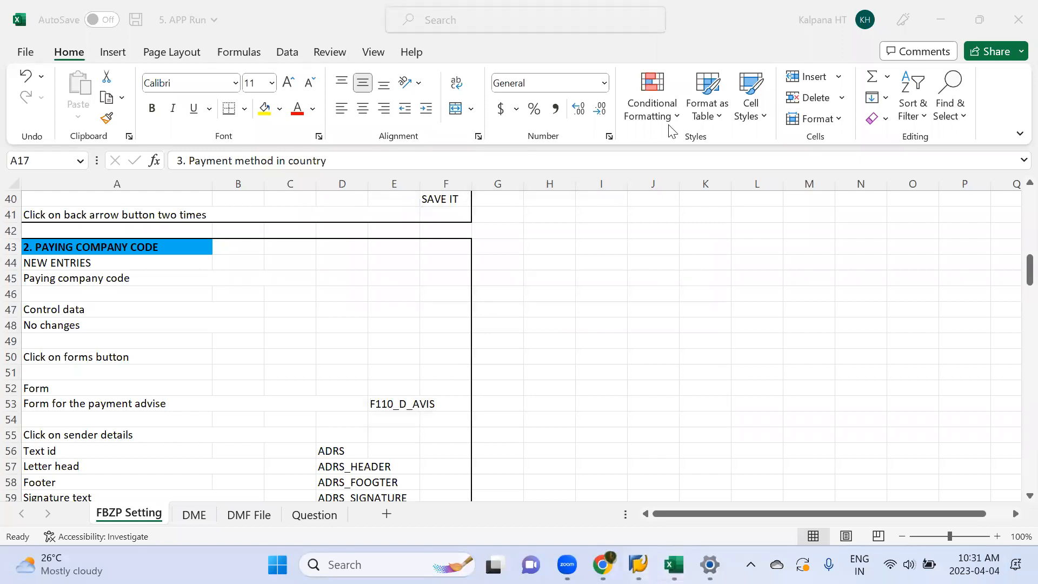
pyautogui.press('Down')
pyautogui.press('Down')
pyautogui.press('Tab')
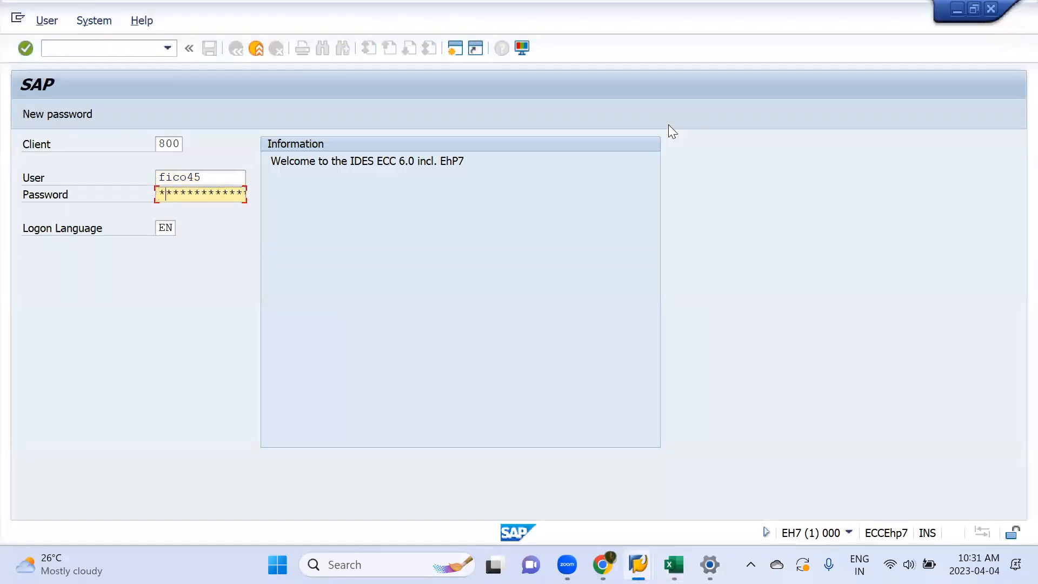
pyautogui.press('Return')
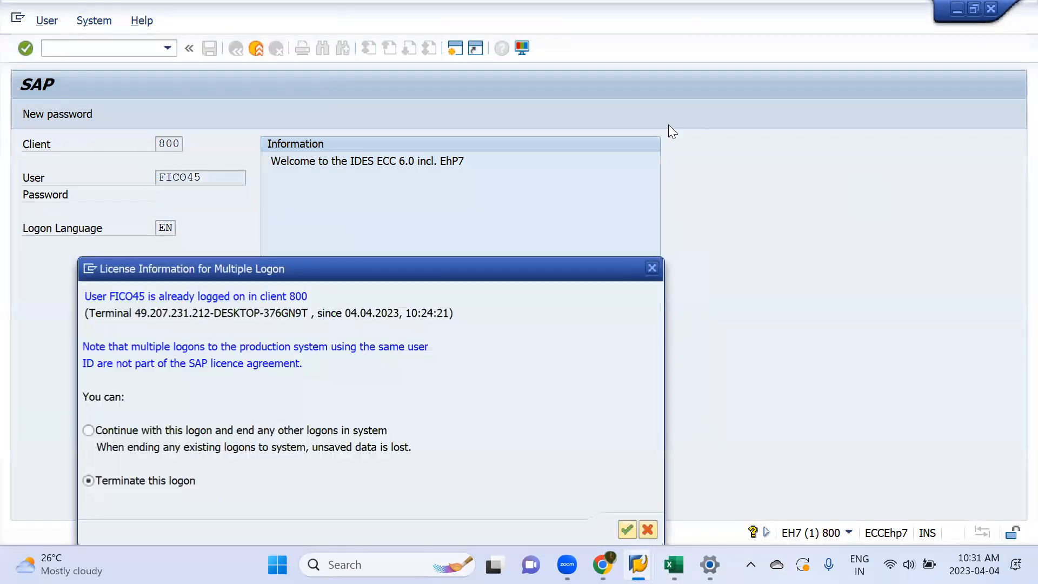
pyautogui.click(87, 430)
pyautogui.press('Return')
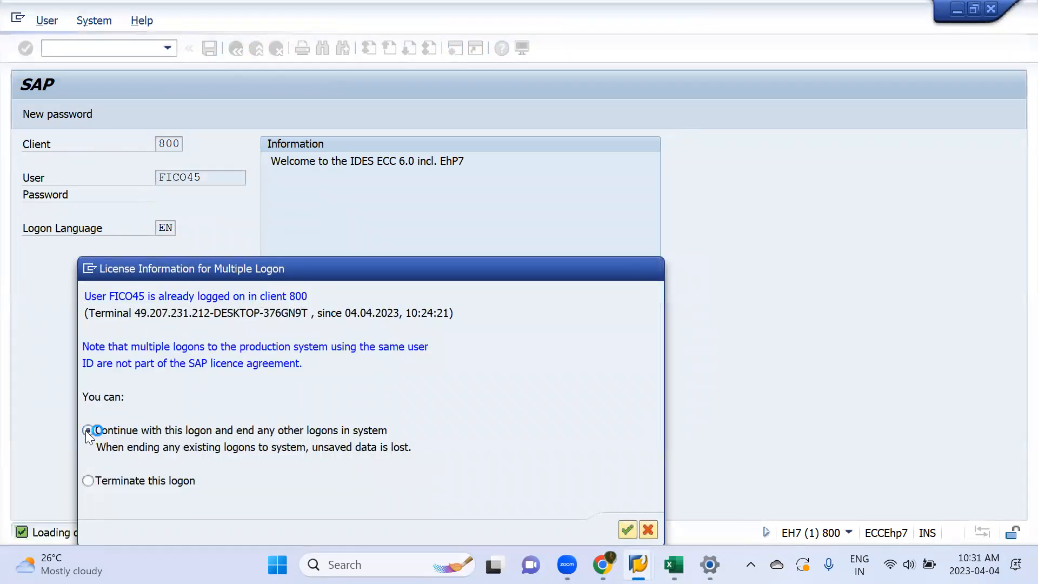
# Step: Run transaction fbzp and create a new paying company codes entry for mml1
pyautogui.write('fbzp')
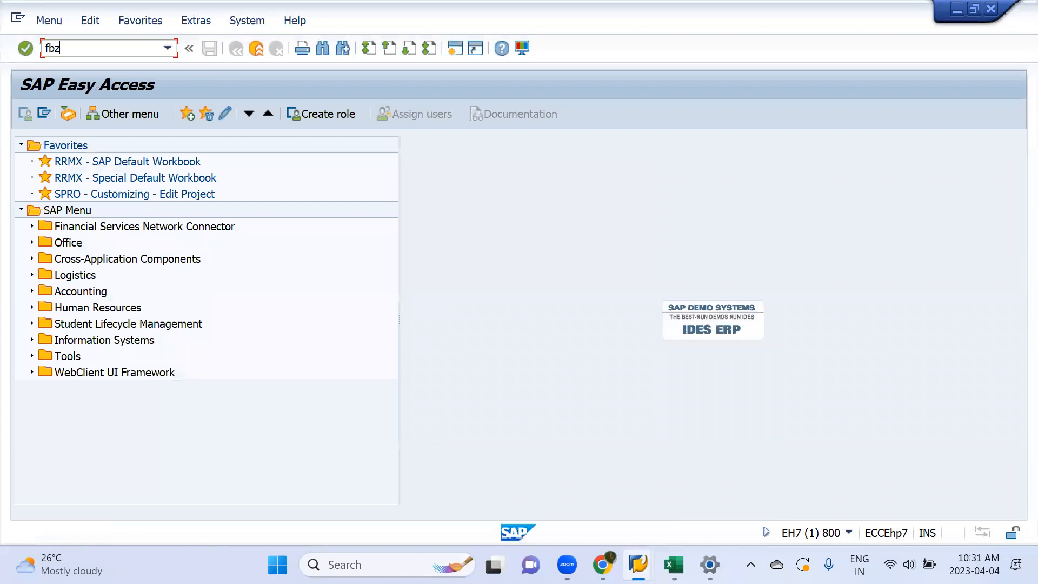
pyautogui.press('Return')
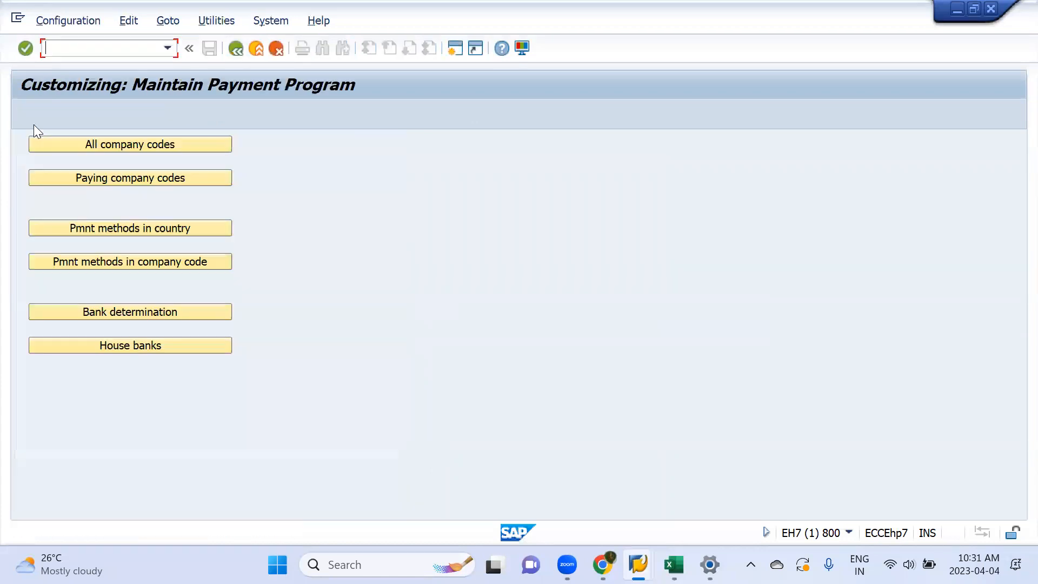
pyautogui.click(107, 176)
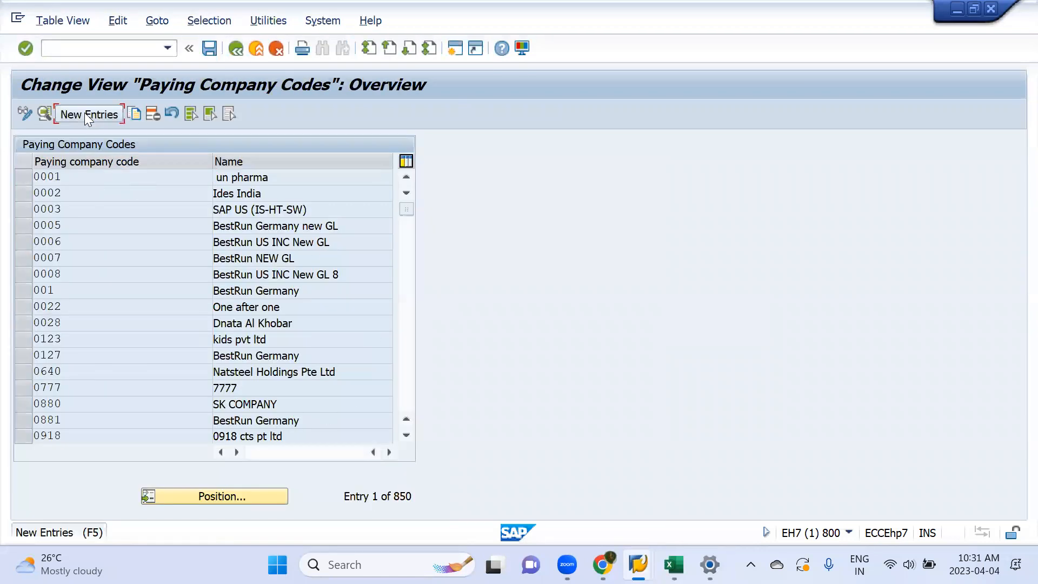
pyautogui.click(84, 112)
pyautogui.write('mm11')
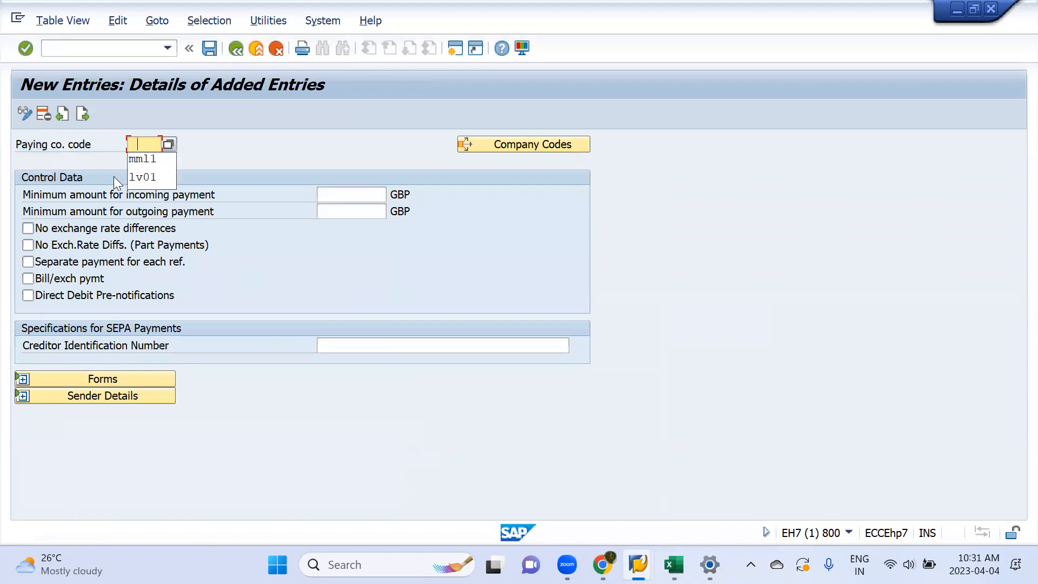
# Step: Expand the entry's Forms section and copy the payment advice form name F110_D_AVIS from cell E53 of the APP Run workbook
pyautogui.click(108, 379)
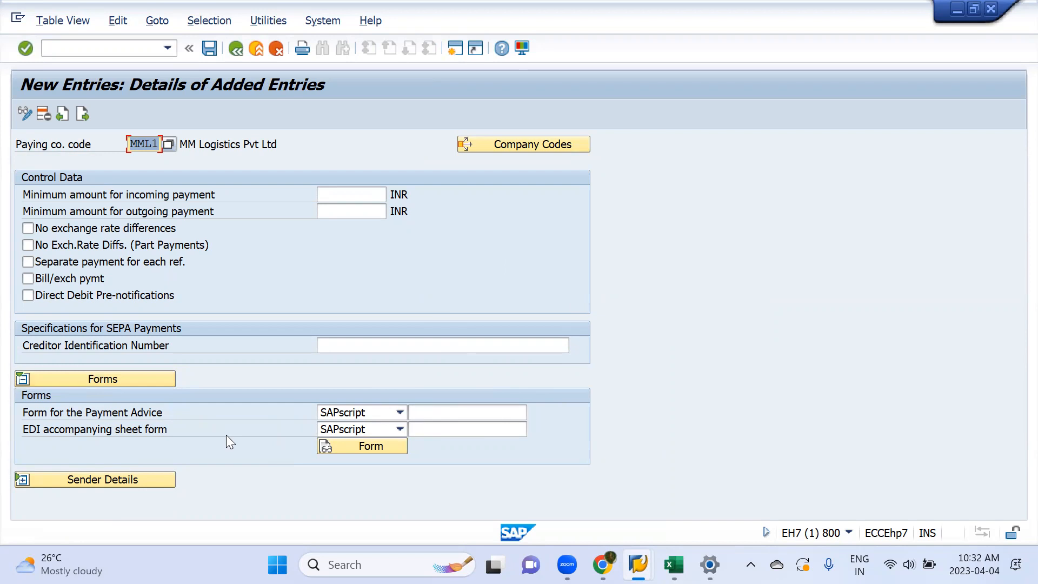
pyautogui.hotkey('alt', 'Tab')
pyautogui.hotkey('alt', 'Tab')
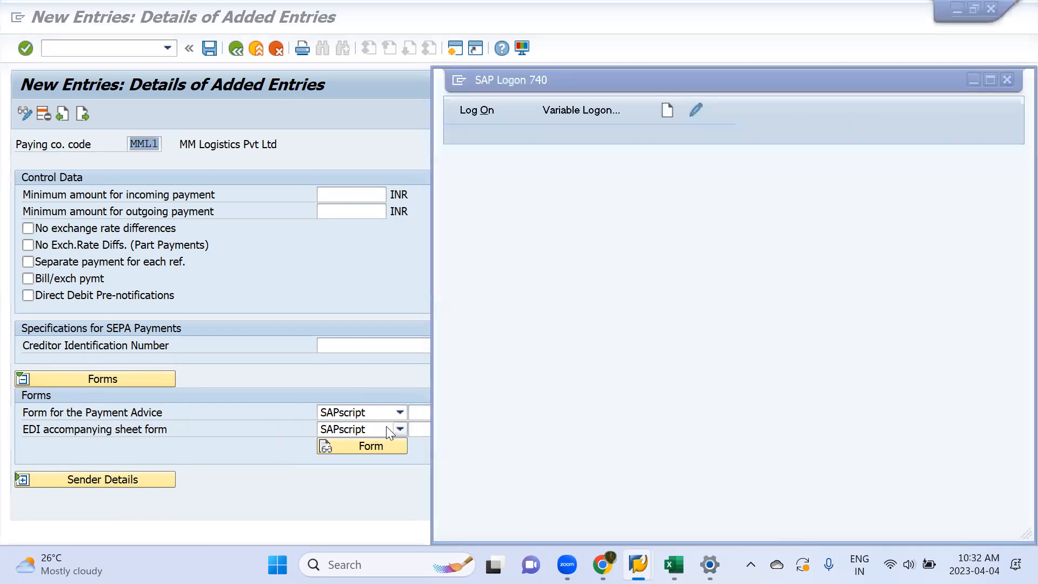
pyautogui.hotkey('alt', 'Tab')
pyautogui.hotkey('alt', 'Tab')
pyautogui.hotkey('alt', 'Tab')
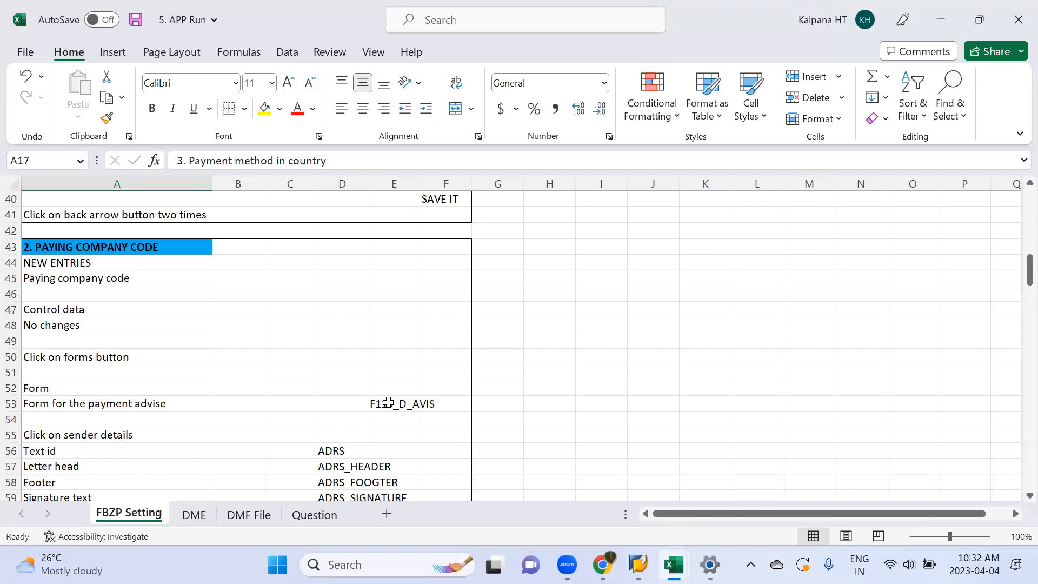
pyautogui.click(388, 403)
pyautogui.hotkey('ctrl', 'c')
# Step: Return to the SAP entry and set the Form for the Payment Advice to F110_D_AVIS
pyautogui.hotkey('alt', 'Tab')
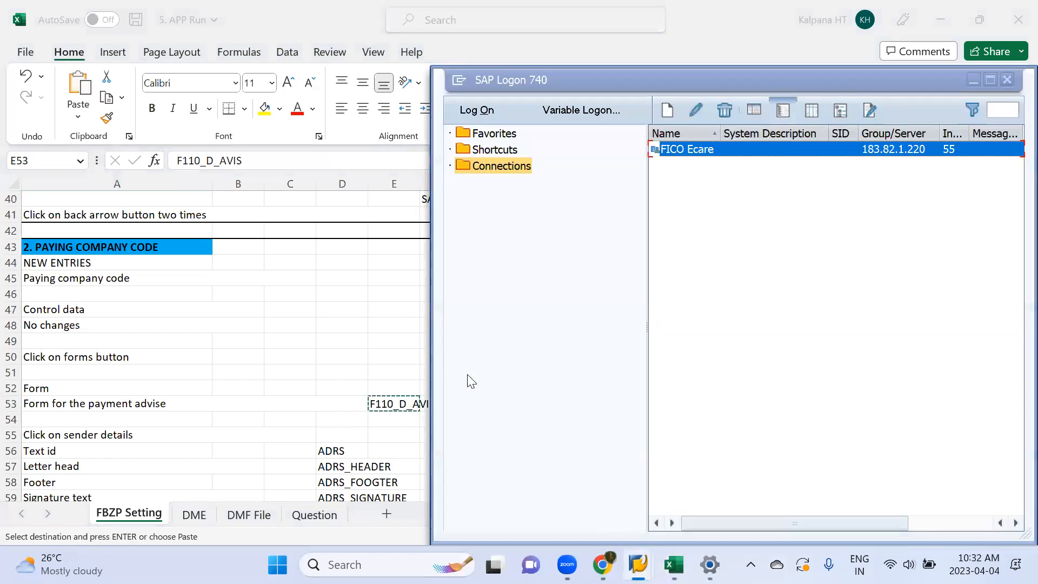
pyautogui.hotkey('alt', 'Tab')
pyautogui.hotkey('alt', 'Tab')
pyautogui.click(447, 412)
pyautogui.hotkey('ctrl', 'v')
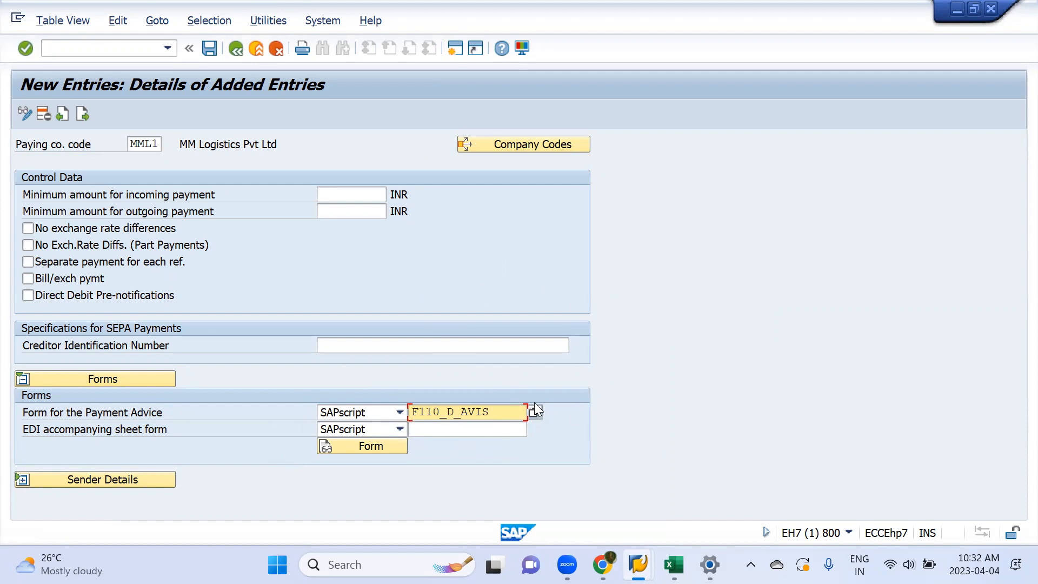
pyautogui.press('Return')
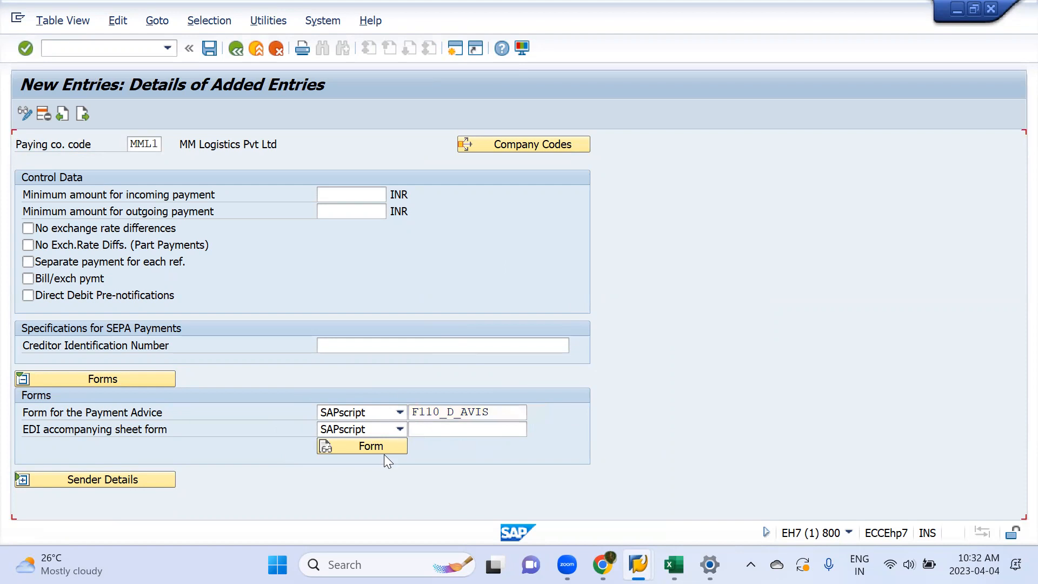
# Step: Expand Sender Details and set the SAPscript Text ID to ADRS, Letter header to ADRS_HEADER and Footer to ADRS_FOOGTER
pyautogui.click(109, 478)
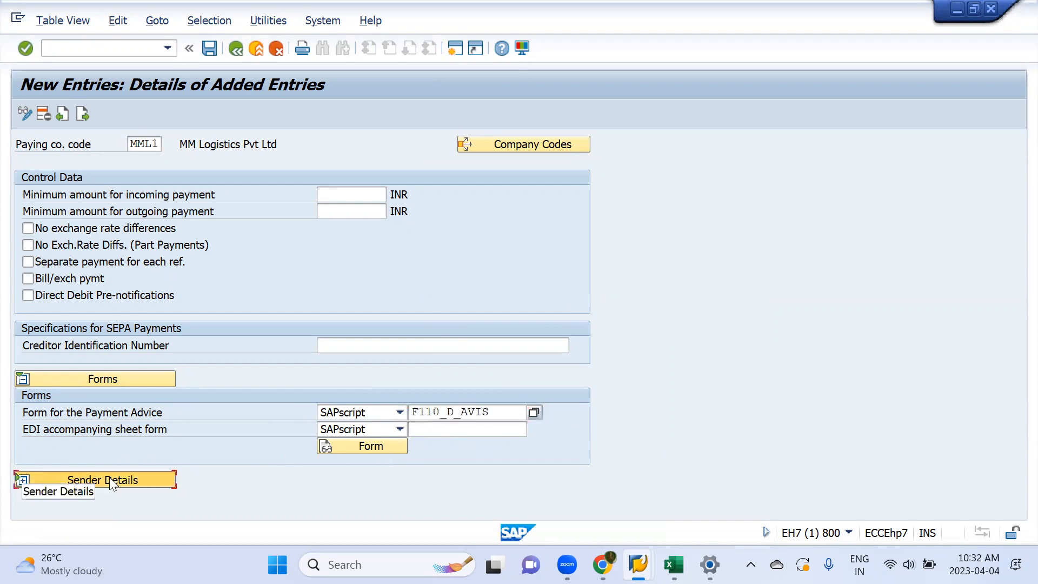
pyautogui.scroll(-3, 352, 332)
pyautogui.scroll(-6, 352, 332)
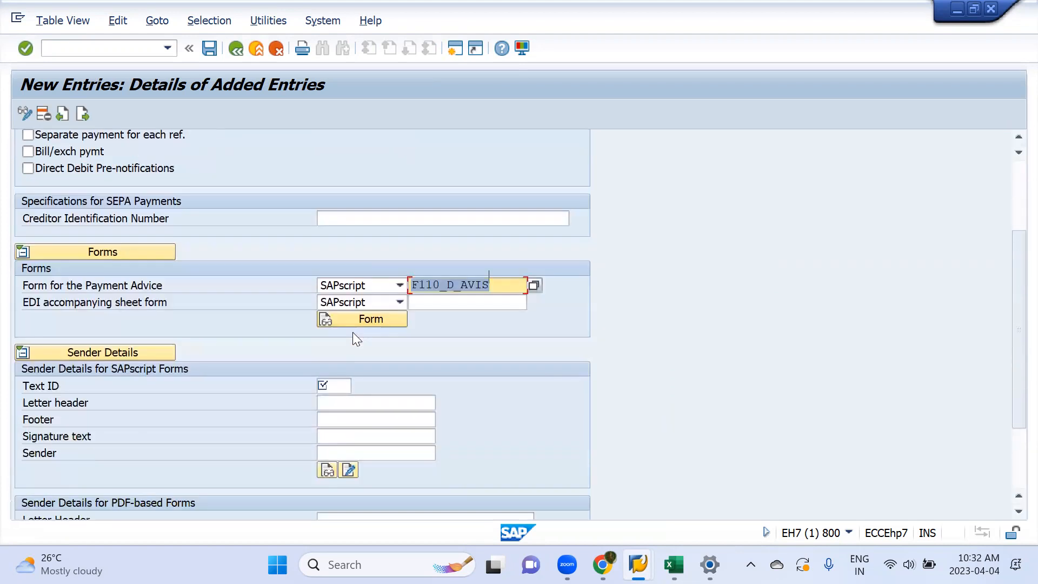
pyautogui.click(324, 320)
pyautogui.write('ADRS')
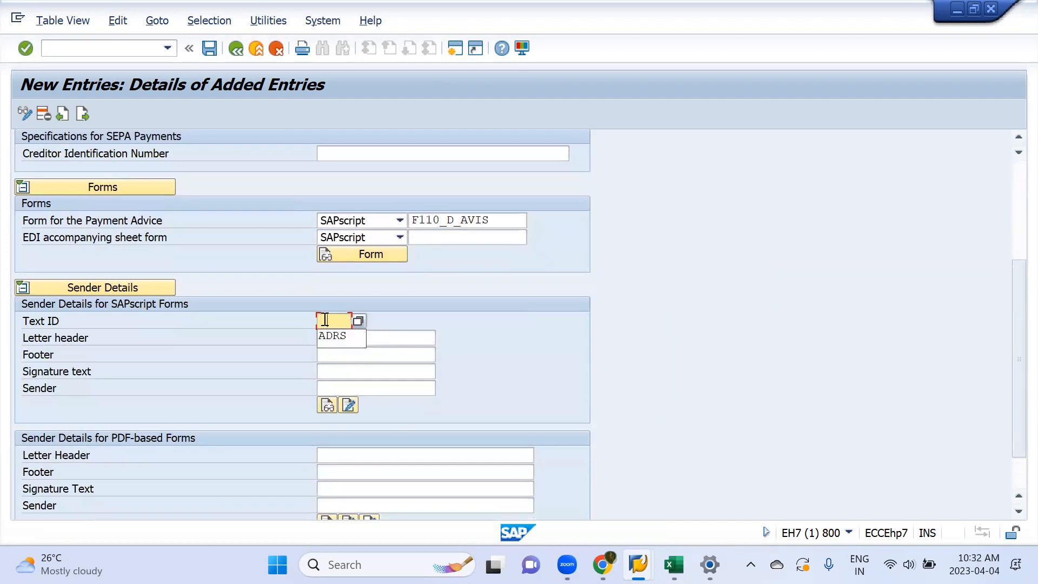
pyautogui.click(359, 336)
pyautogui.write('ADRS_HEADER')
pyautogui.press('Tab')
pyautogui.write('ADRS_FOOGTER')
pyautogui.press('Tab')
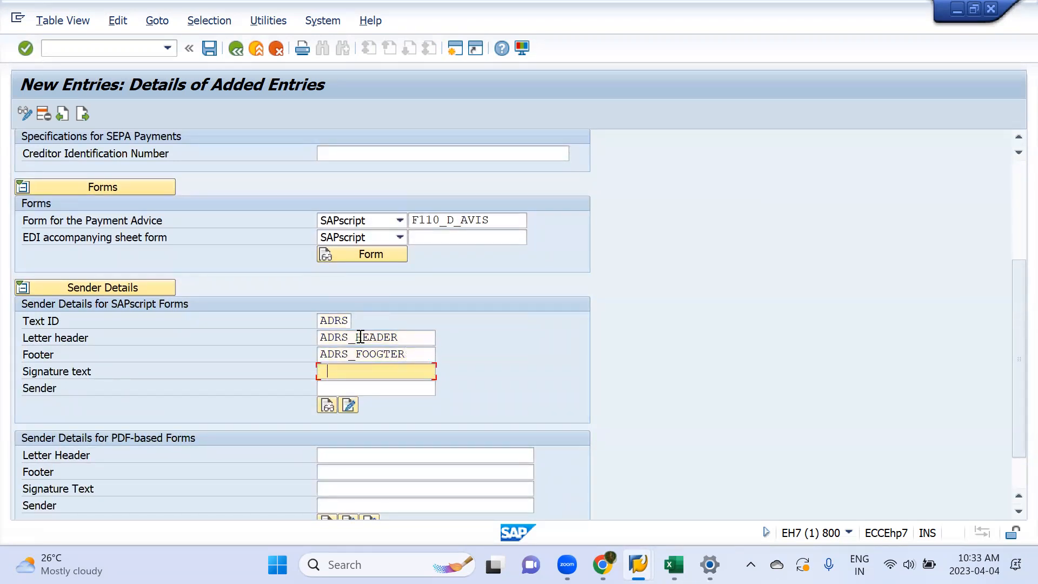
# Step: Set the SAPscript Signature text to ADRS_SIGNATURE and the Sender to ADRS_SENDER
pyautogui.write('ADRS_SIGNATURE')
pyautogui.press('Tab')
pyautogui.press('Down')
pyautogui.press('Return')
pyautogui.press('Return')
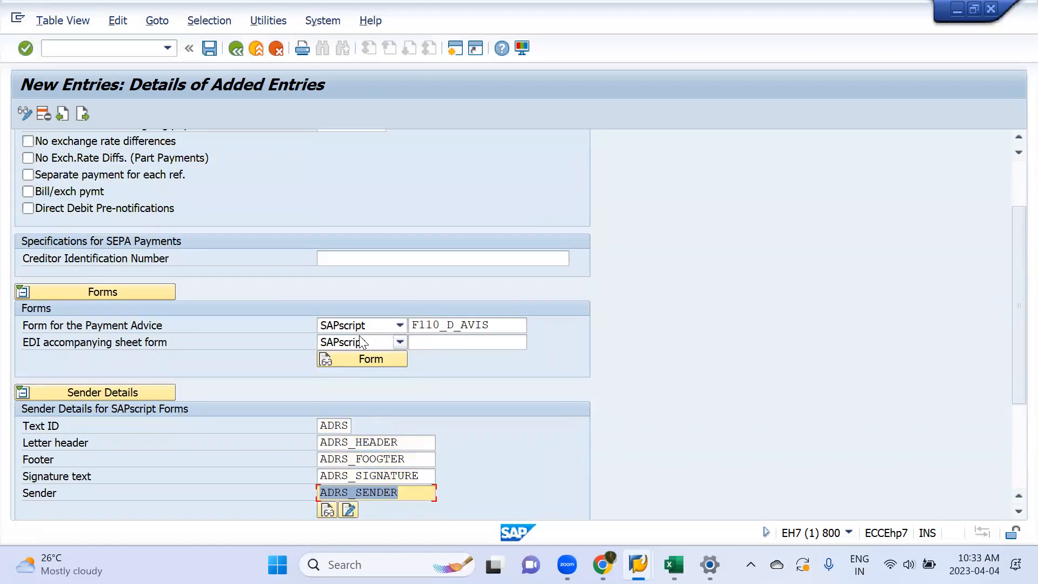
# Step: Save the new paying company code entry and look over its form and sender details
pyautogui.click(382, 456)
pyautogui.click(415, 464)
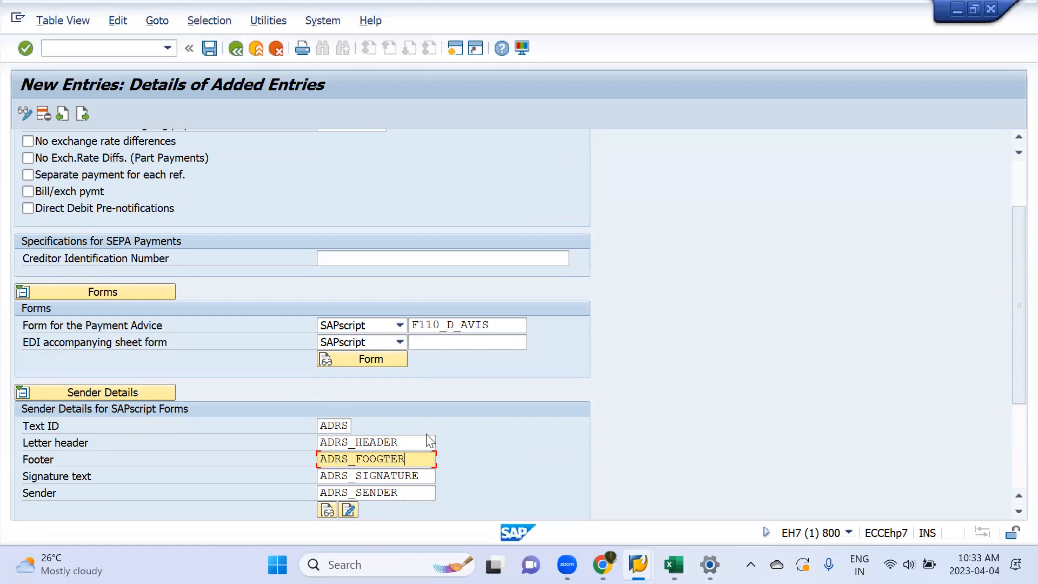
pyautogui.click(210, 47)
pyautogui.click(313, 290)
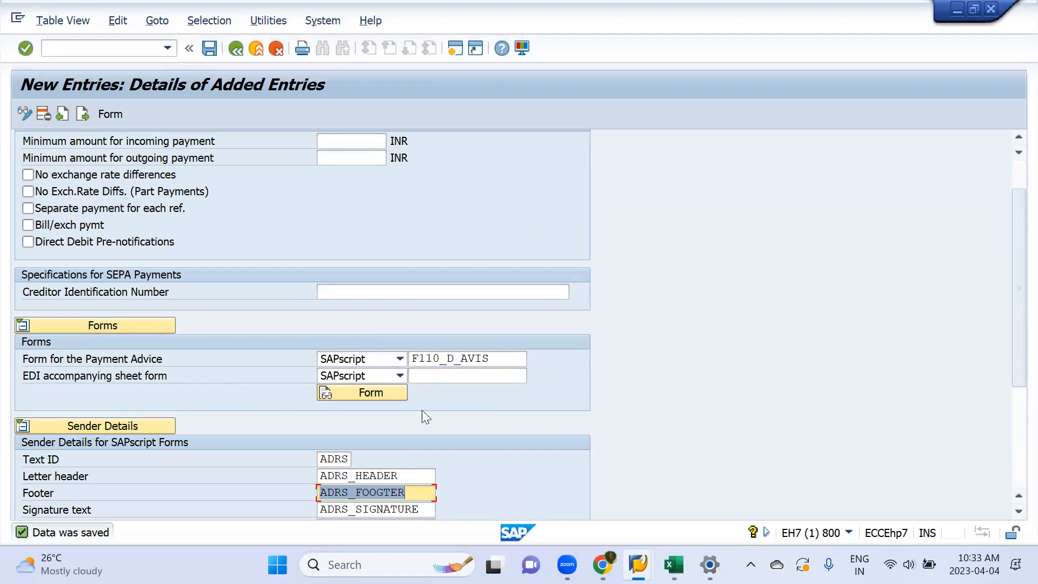
pyautogui.scroll(-5, 417, 432)
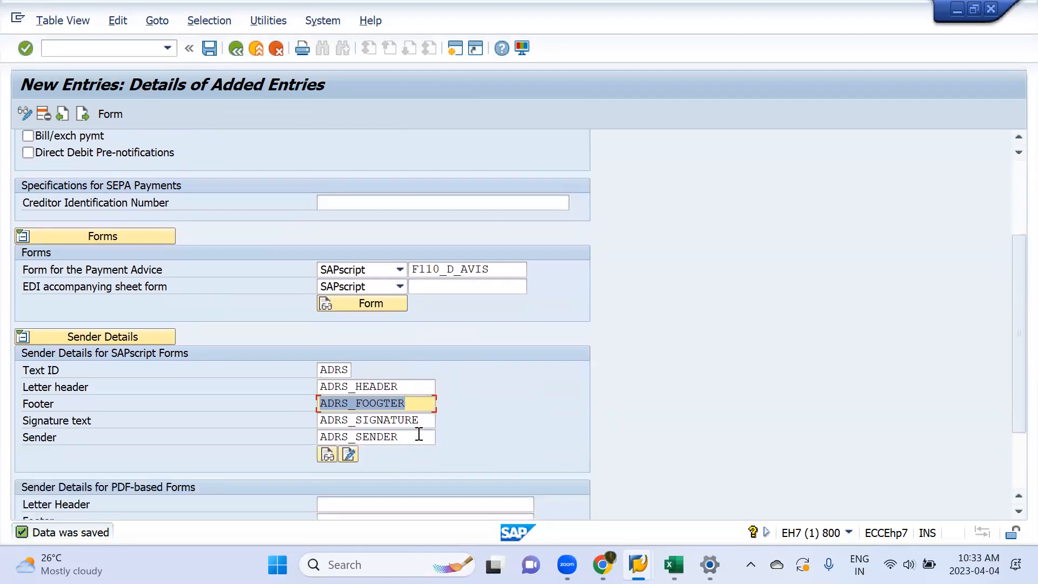
pyautogui.scroll(-3, 417, 433)
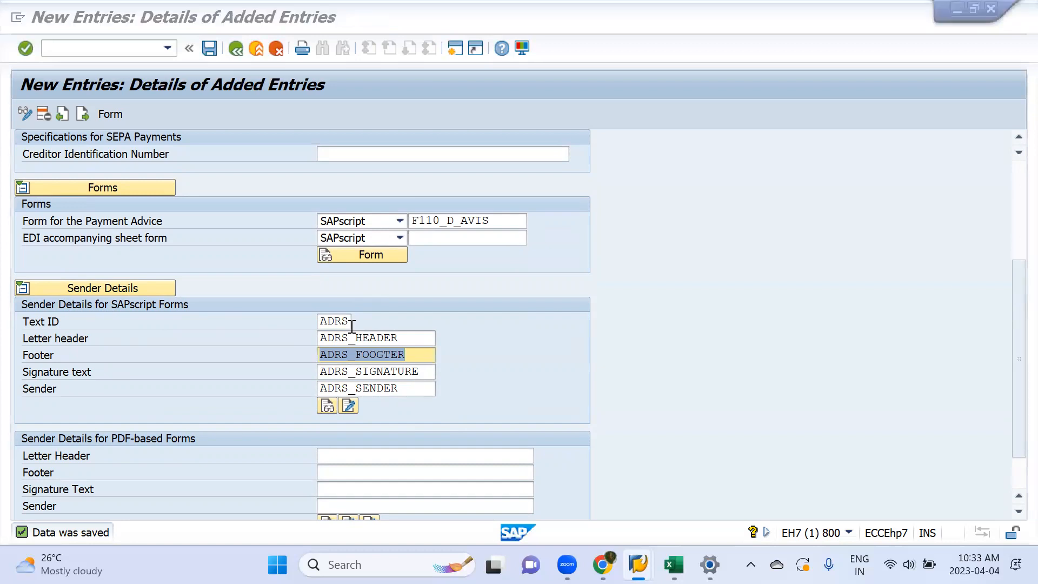
# Step: Review the sender detail values and the 3. PAYMENT METHOD IN COUNTRY section in the APP Run workbook
pyautogui.hotkey('alt', 'Tab')
pyautogui.hotkey('alt', 'Tab')
pyautogui.scroll(-3, 328, 407)
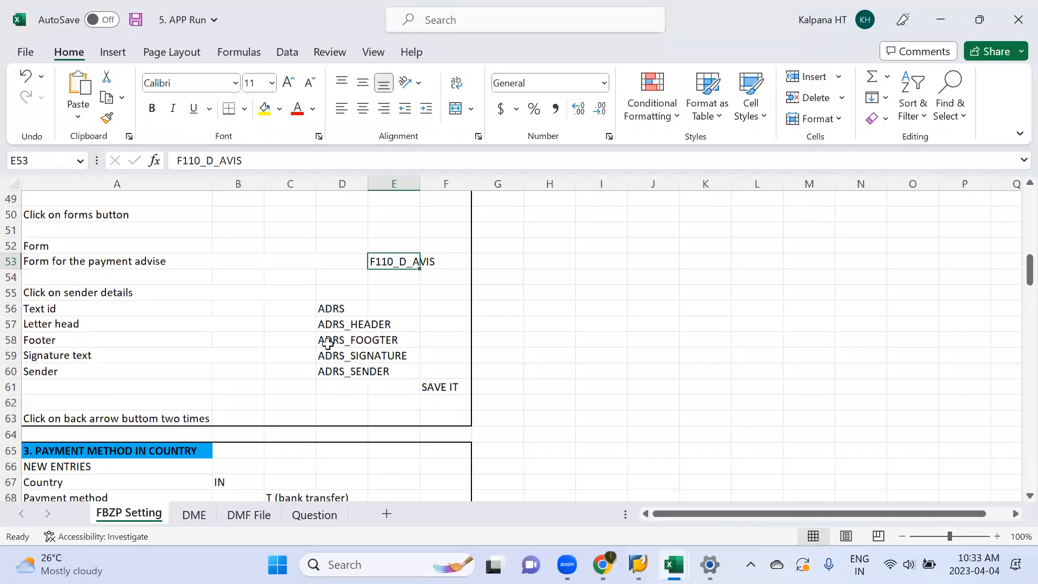
pyautogui.moveTo(328, 310); pyautogui.dragTo(332, 384)
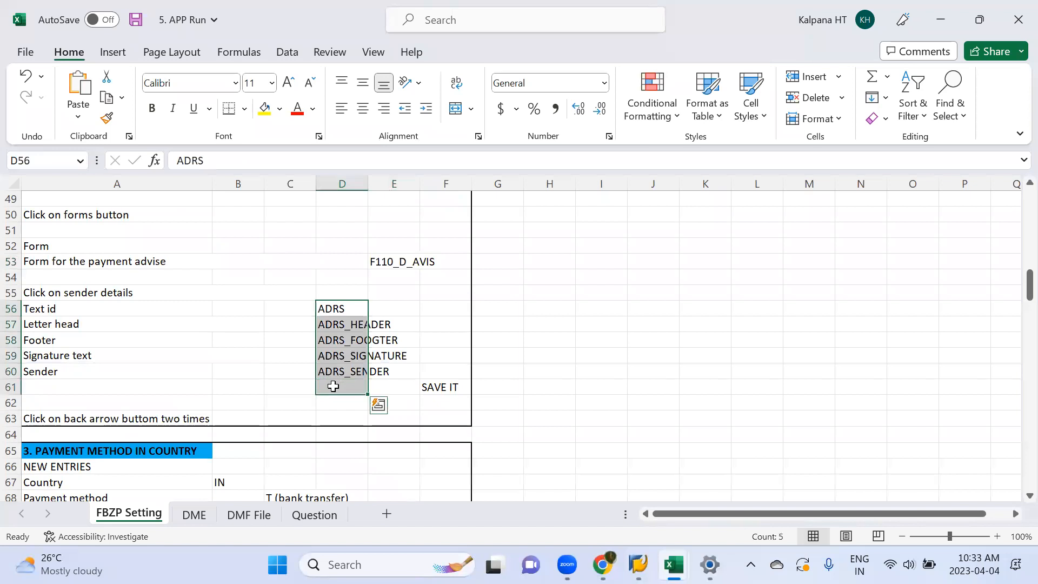
pyautogui.scroll(-2, 332, 384)
pyautogui.scroll(-4, 332, 384)
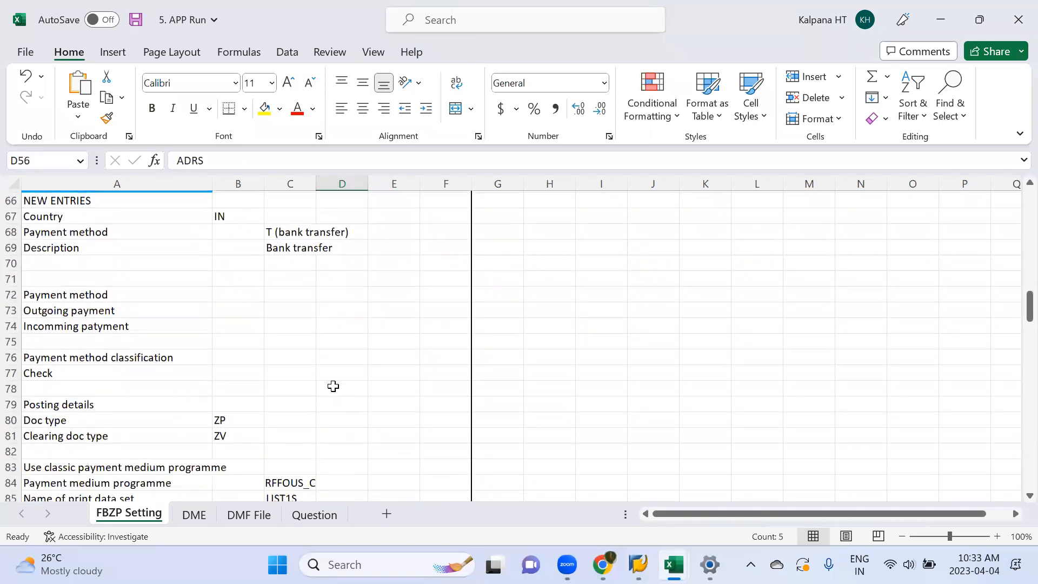
pyautogui.scroll(1, 220, 312)
pyautogui.click(110, 248)
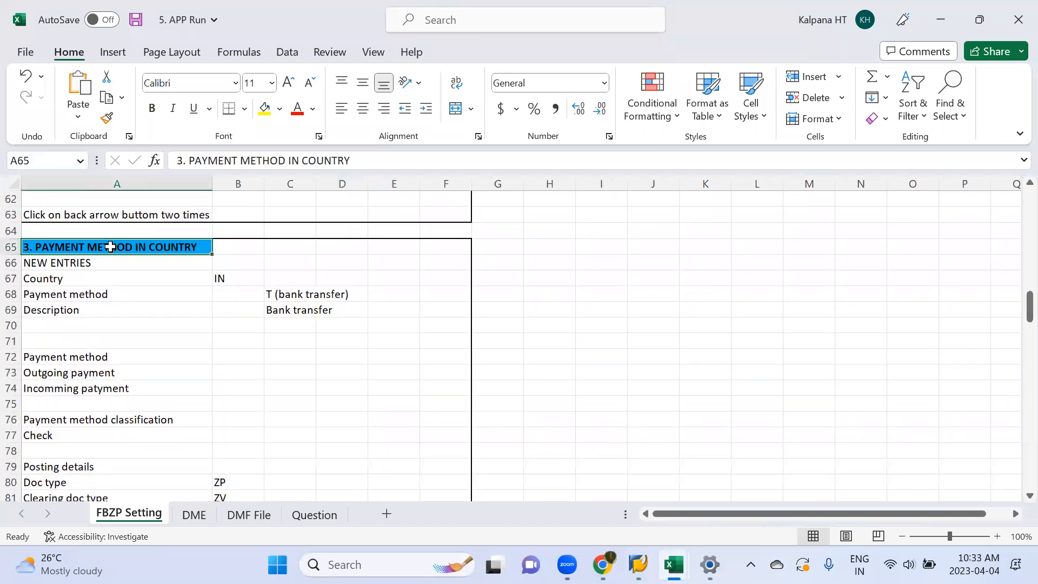
# Step: Return to SAP and leave the paying company codes view for the Maintain Payment Program overview
pyautogui.hotkey('alt', 'Tab')
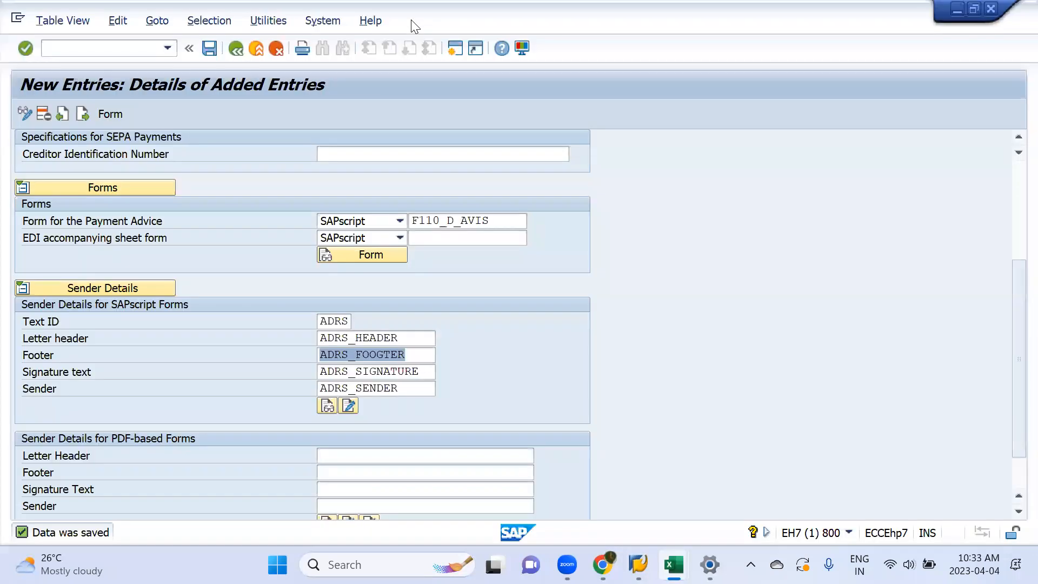
pyautogui.click(234, 48)
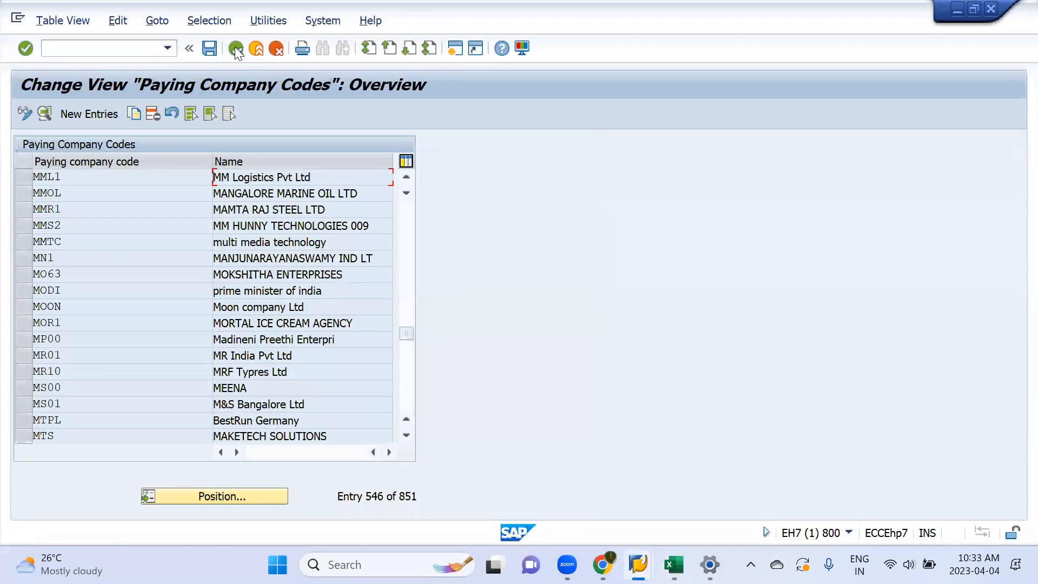
pyautogui.click(235, 48)
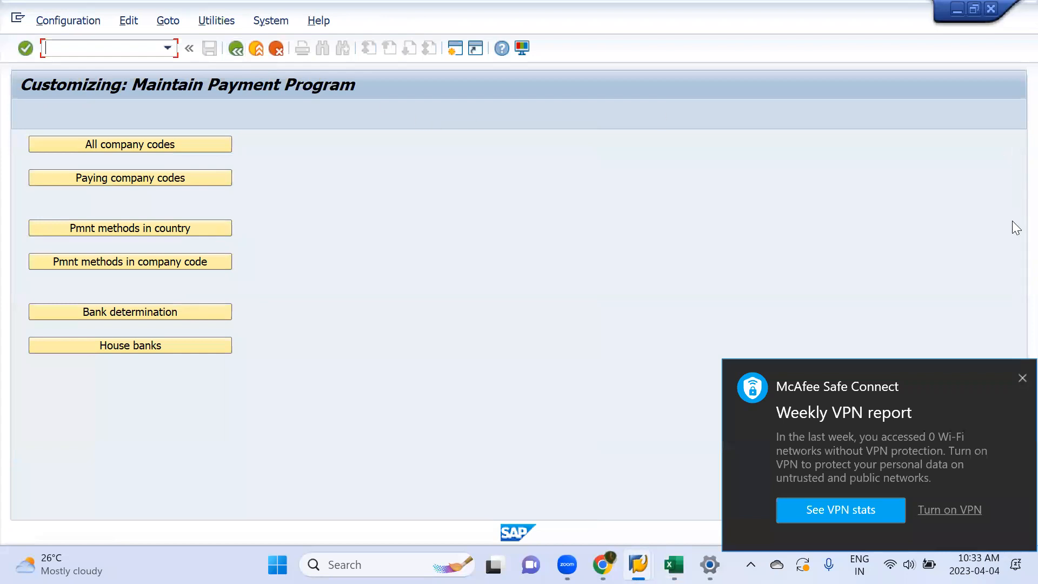
# Step: Open the payment methods in country view and position its list at country IN
pyautogui.click(1019, 377)
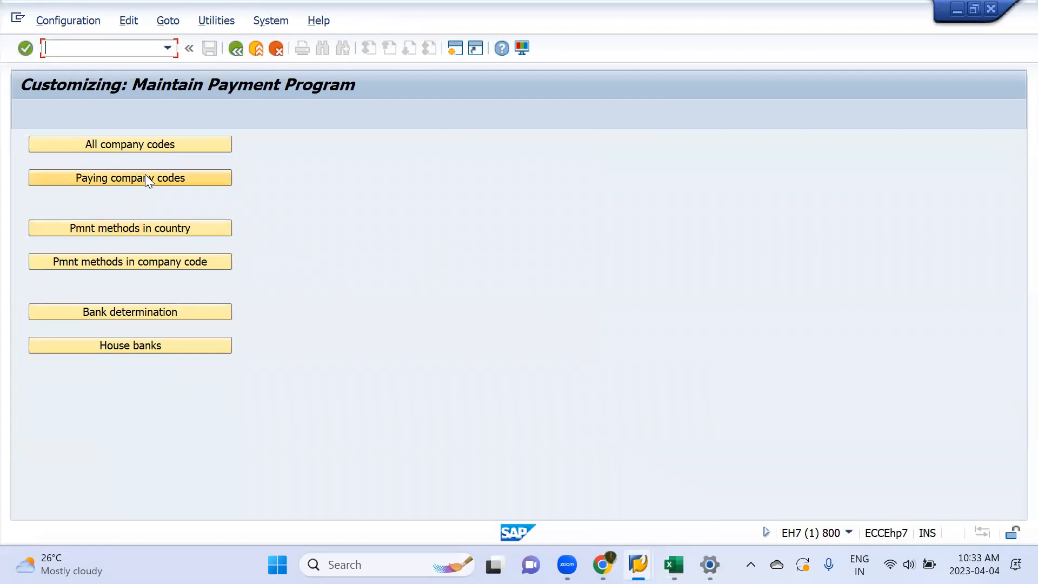
pyautogui.click(141, 232)
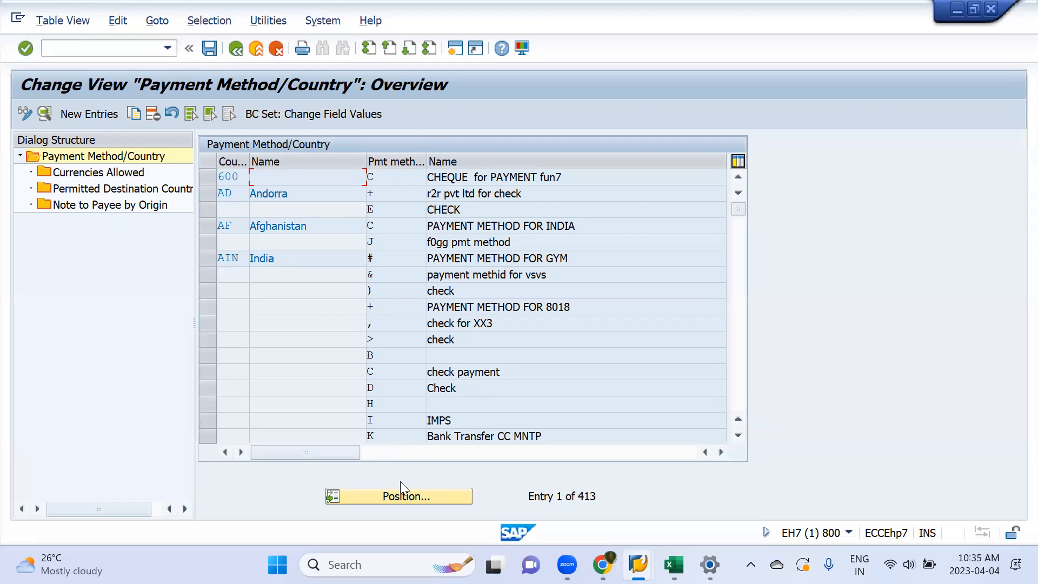
pyautogui.click(407, 497)
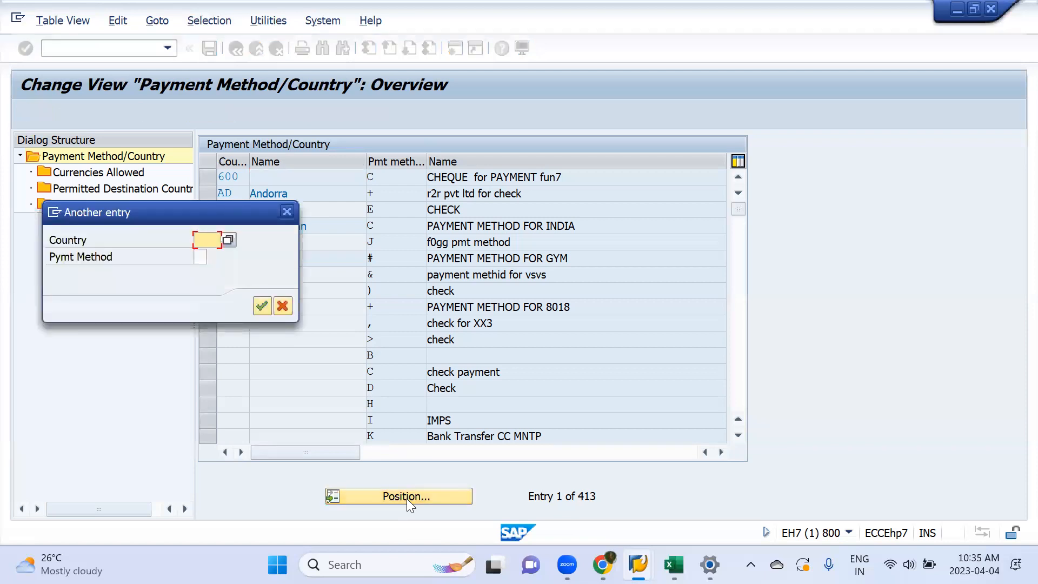
pyautogui.write('IN')
pyautogui.press('Return')
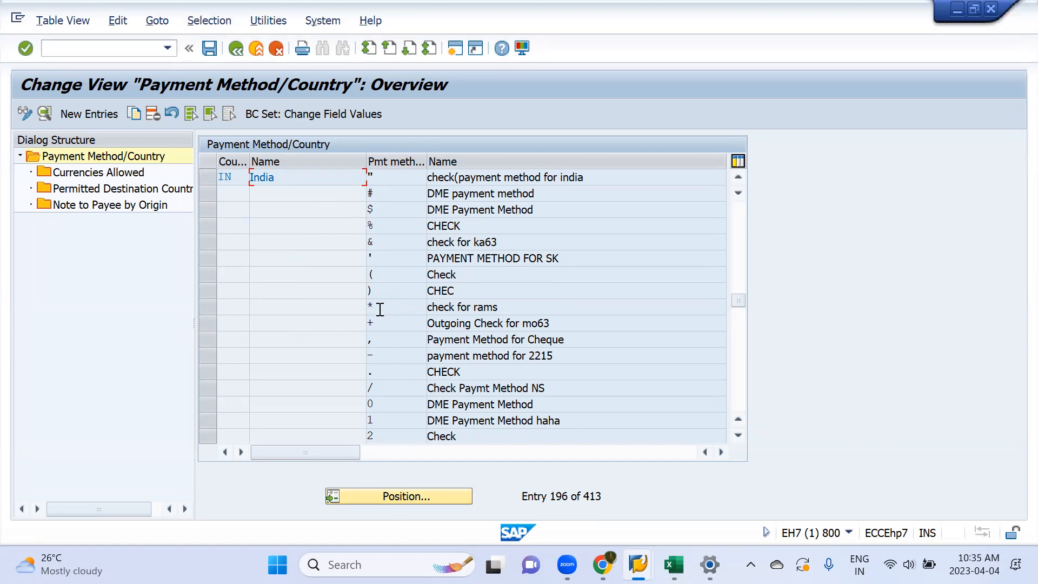
# Step: Look through India's existing payment methods and view the details of BANK TRANSFER method T
pyautogui.scroll(-6, 378, 309)
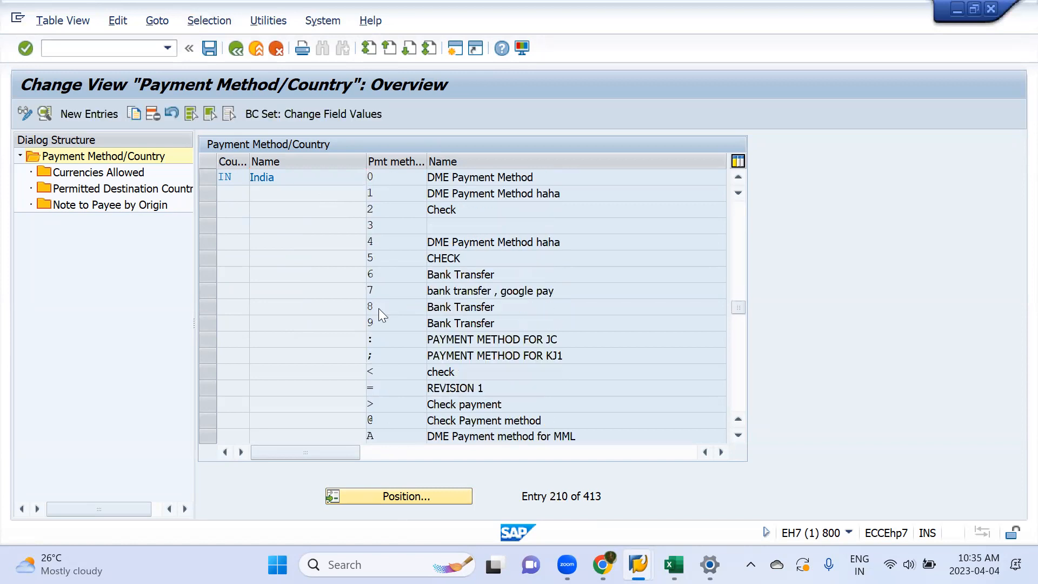
pyautogui.scroll(1, 378, 308)
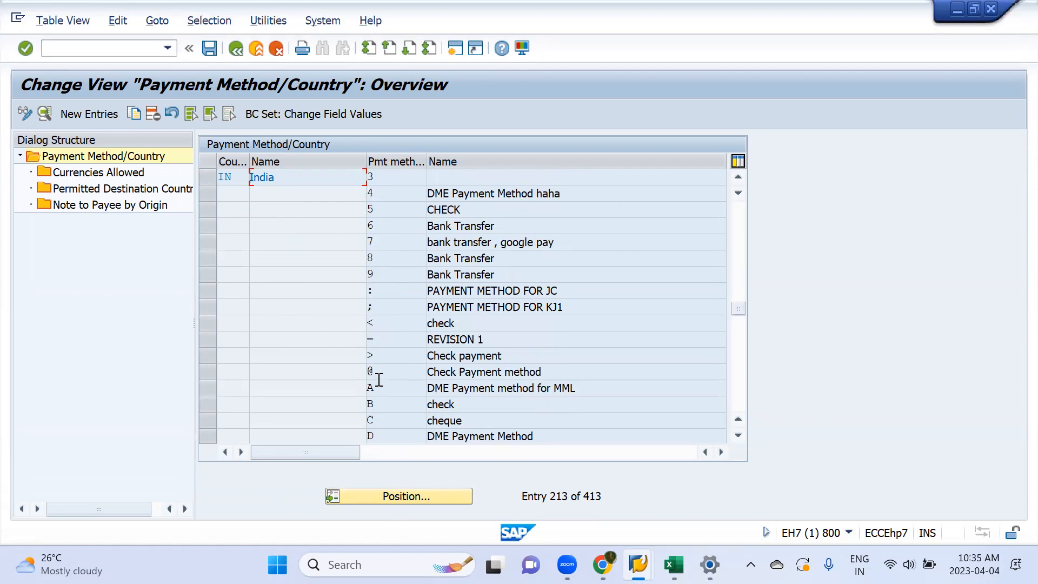
pyautogui.scroll(-3, 379, 380)
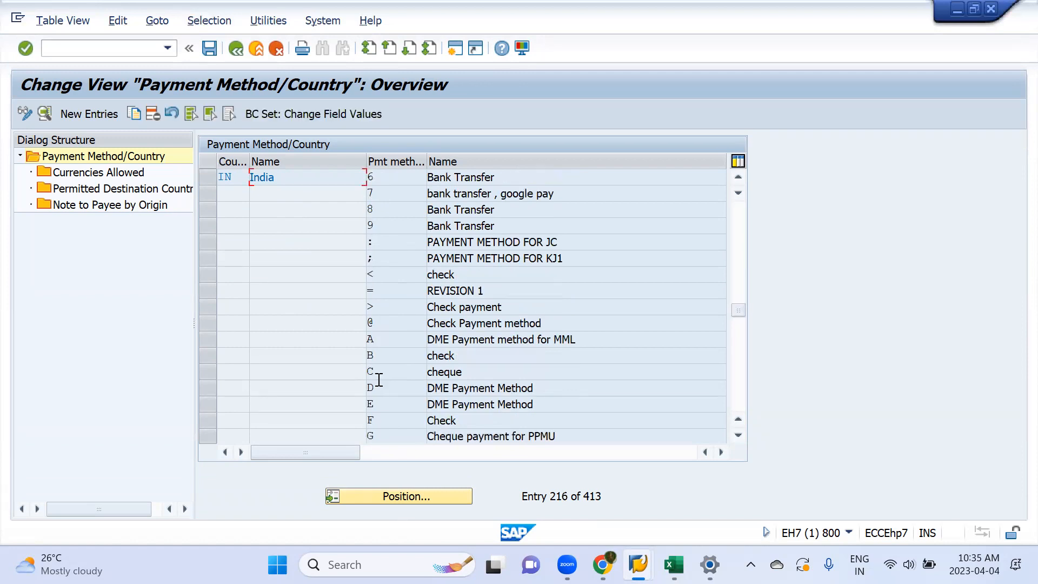
pyautogui.scroll(-3, 378, 380)
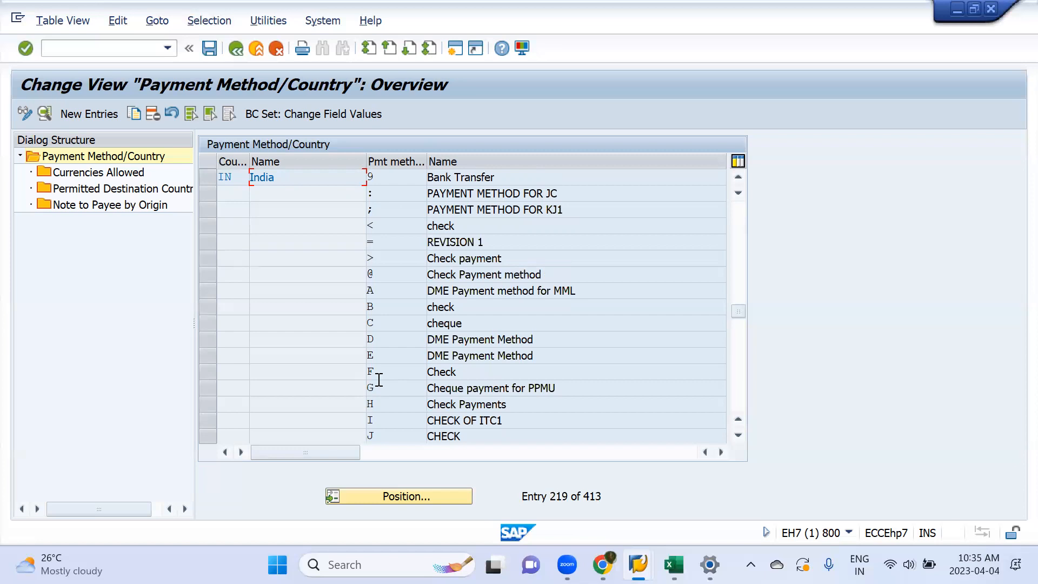
pyautogui.scroll(-3, 379, 380)
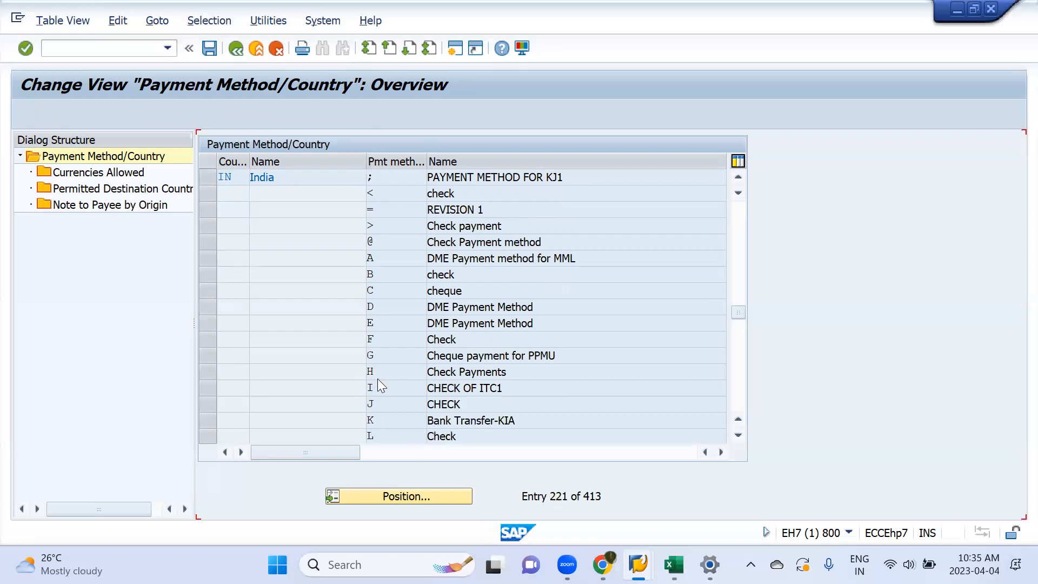
pyautogui.scroll(-2, 379, 380)
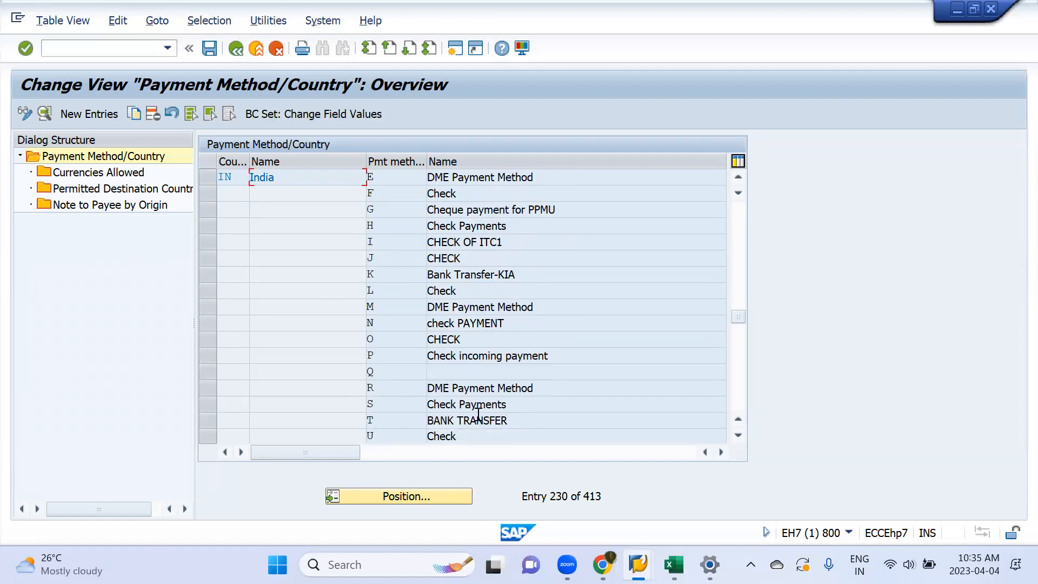
pyautogui.doubleClick(445, 419)
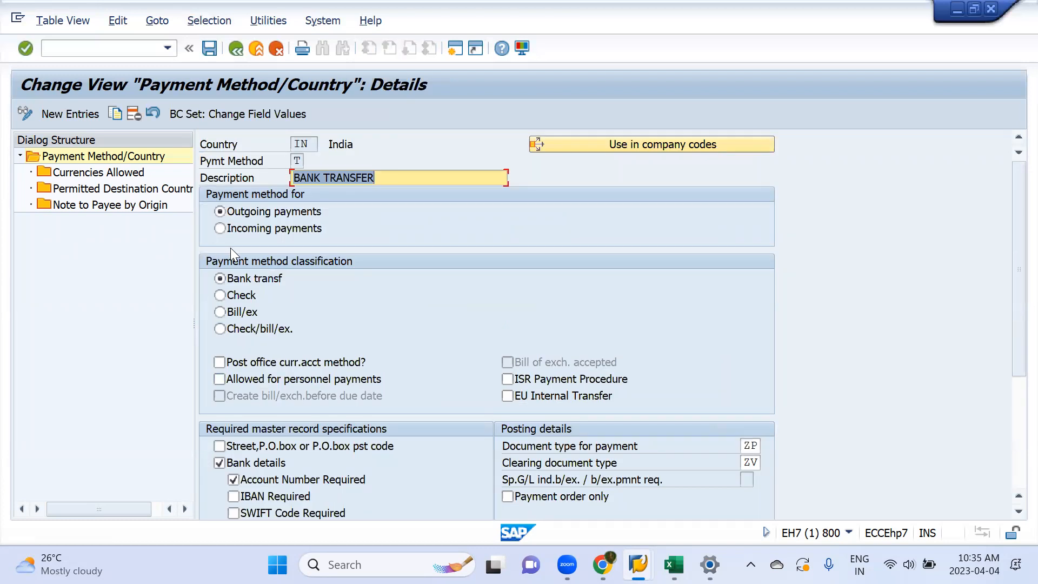
# Step: Start a new payment method entry with Country in and Pymt Method t
pyautogui.click(76, 112)
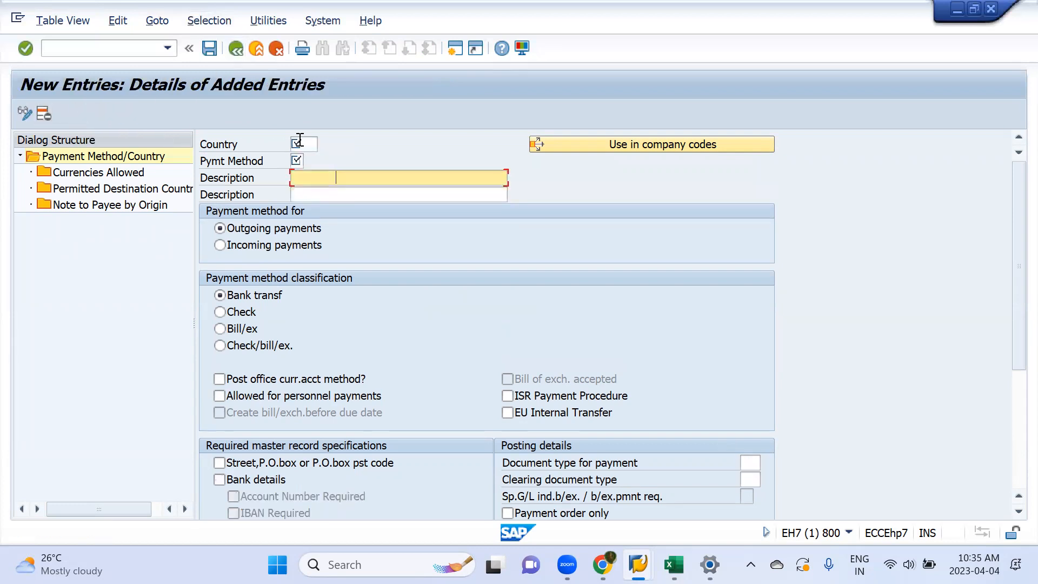
pyautogui.click(303, 143)
pyautogui.write('in')
pyautogui.press('Tab')
pyautogui.press('Tab')
pyautogui.write('t')
pyautogui.press('Tab')
# Step: Enter Bank Transfer in both Description fields of the new payment method
pyautogui.write('B')
pyautogui.press('BackSpace')
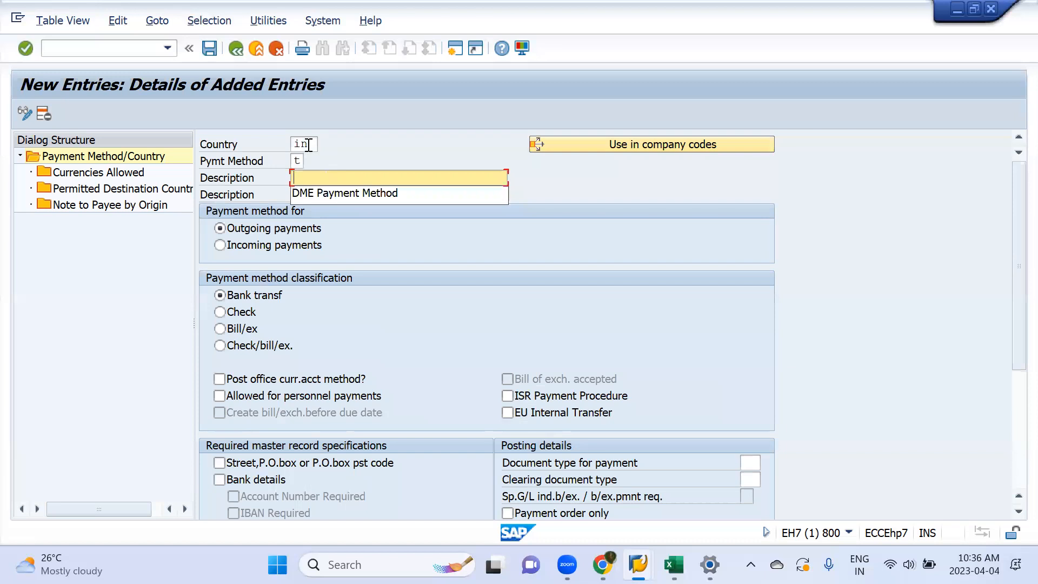
pyautogui.write('Bank ')
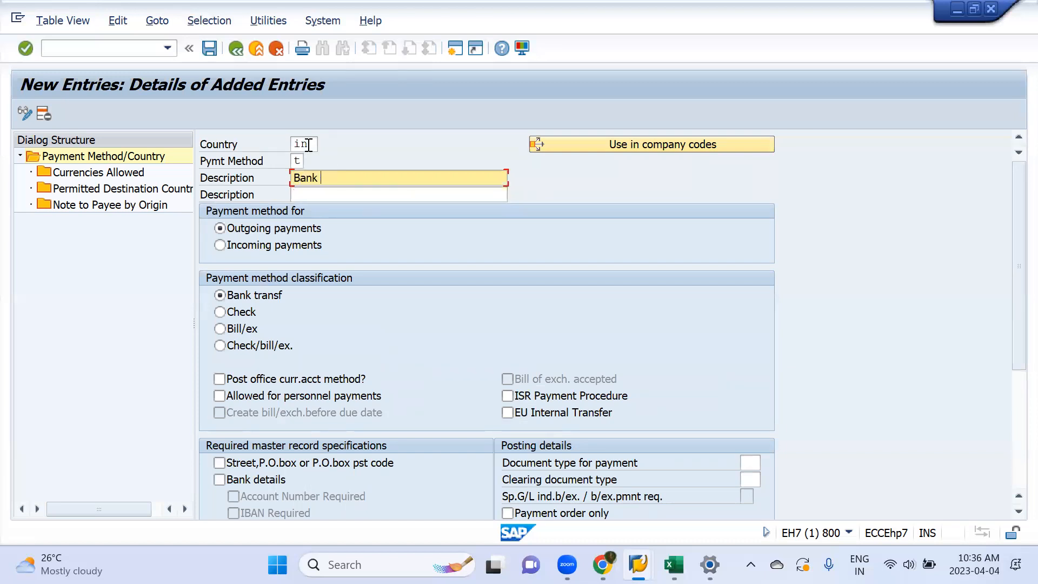
pyautogui.write('Transfer')
pyautogui.press('Tab')
pyautogui.hotkey('shift', 'Tab')
pyautogui.hotkey('ctrl', 'c')
pyautogui.press('Tab')
pyautogui.hotkey('ctrl', 'v')
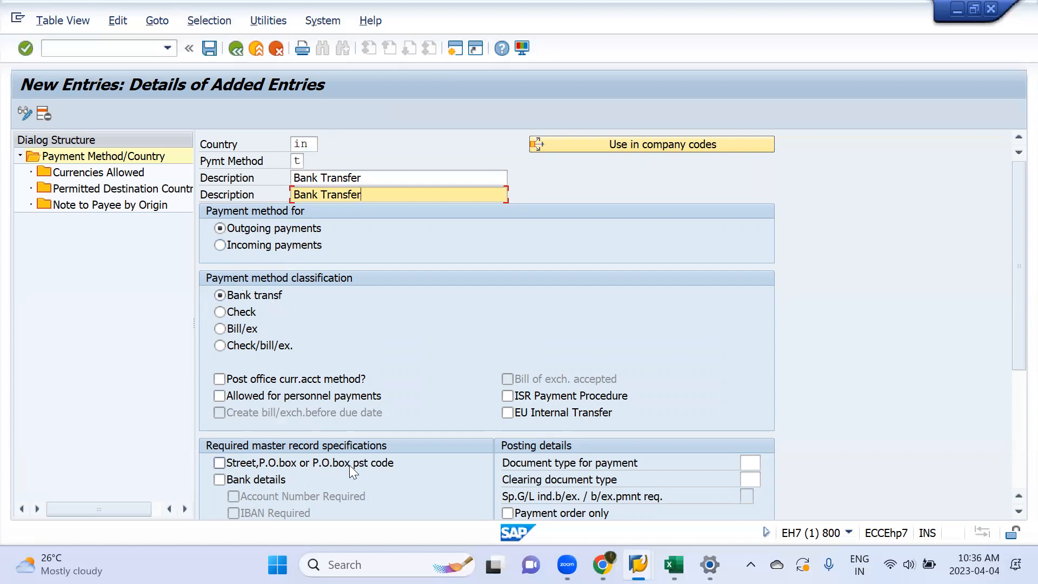
# Step: Enable Bank details and Account Number Required under the required master record specifications
pyautogui.scroll(-3, 383, 470)
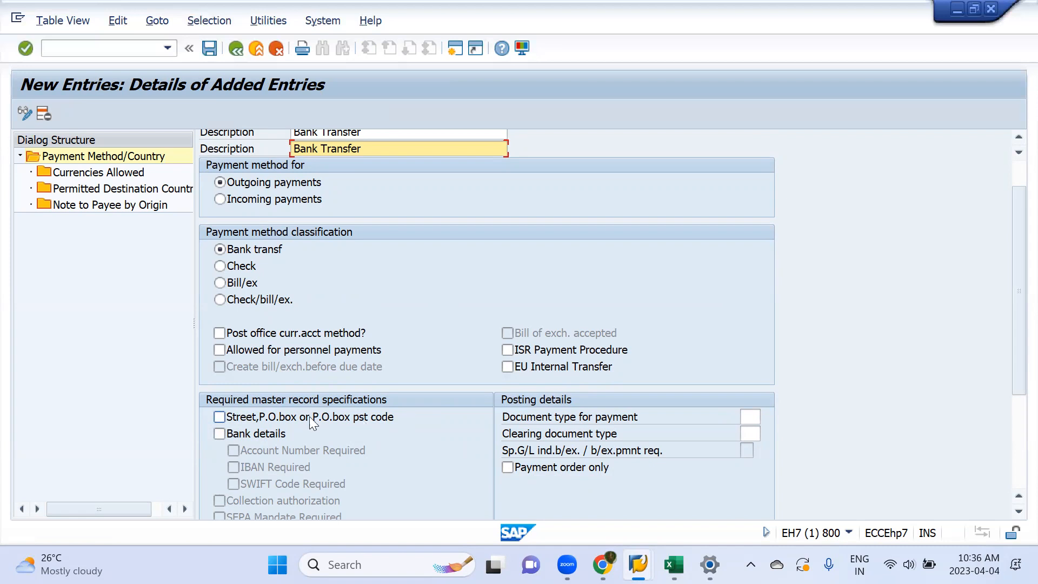
pyautogui.click(219, 432)
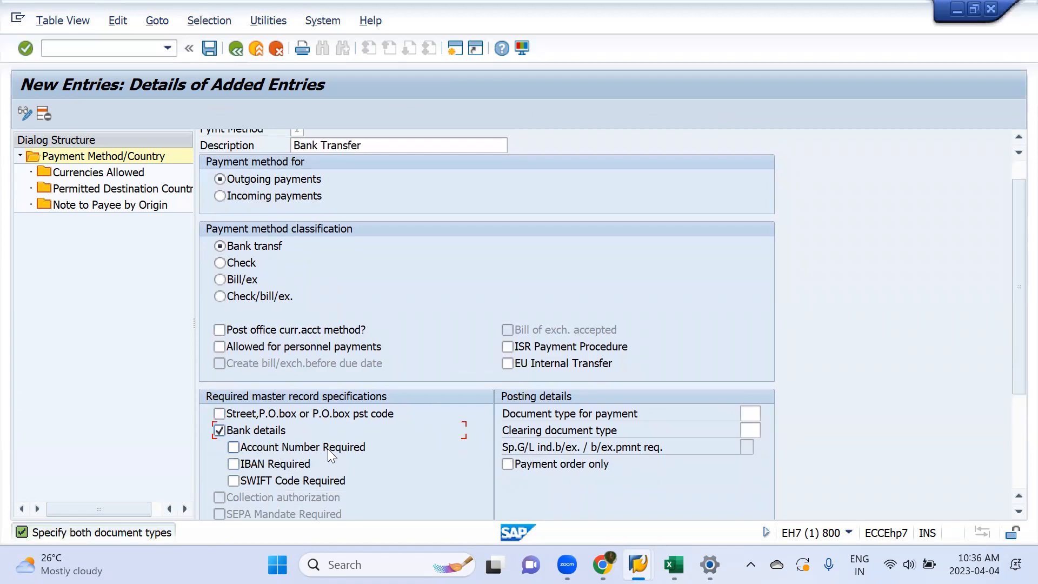
pyautogui.click(329, 449)
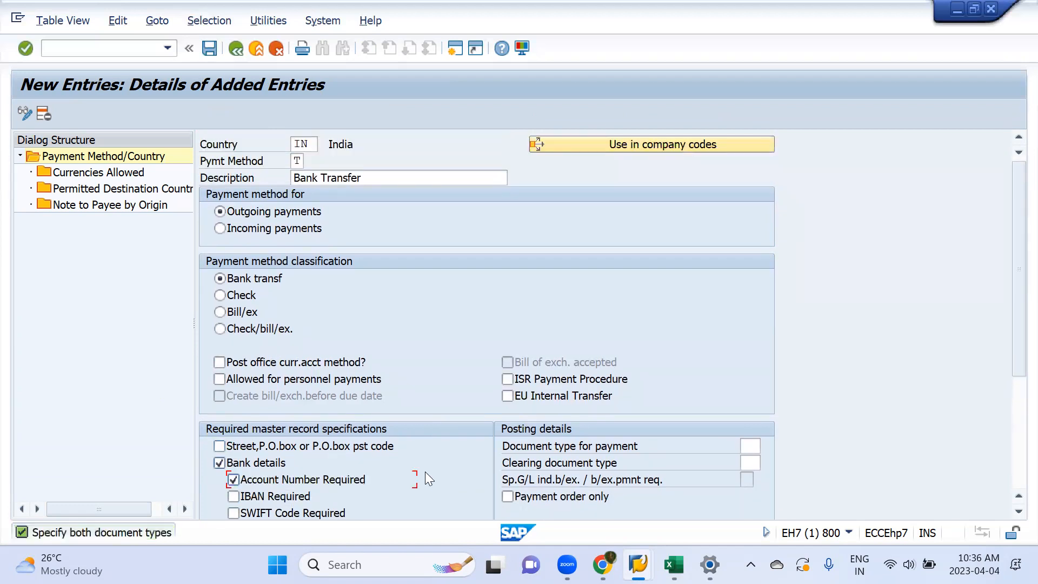
# Step: Set the Document type for payment to ZP and the Clearing document type to ZV
pyautogui.scroll(-1, 351, 433)
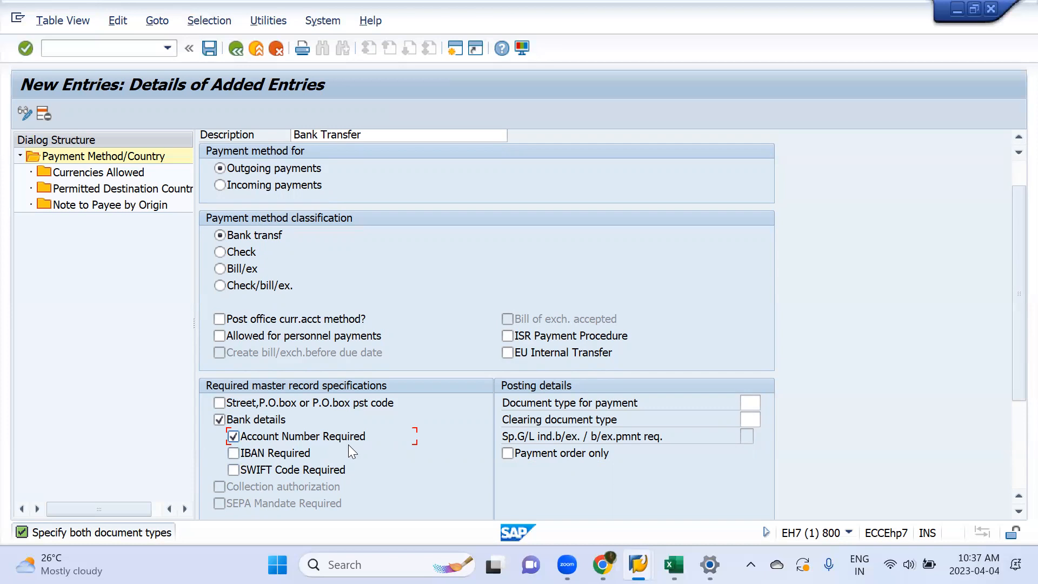
pyautogui.click(752, 402)
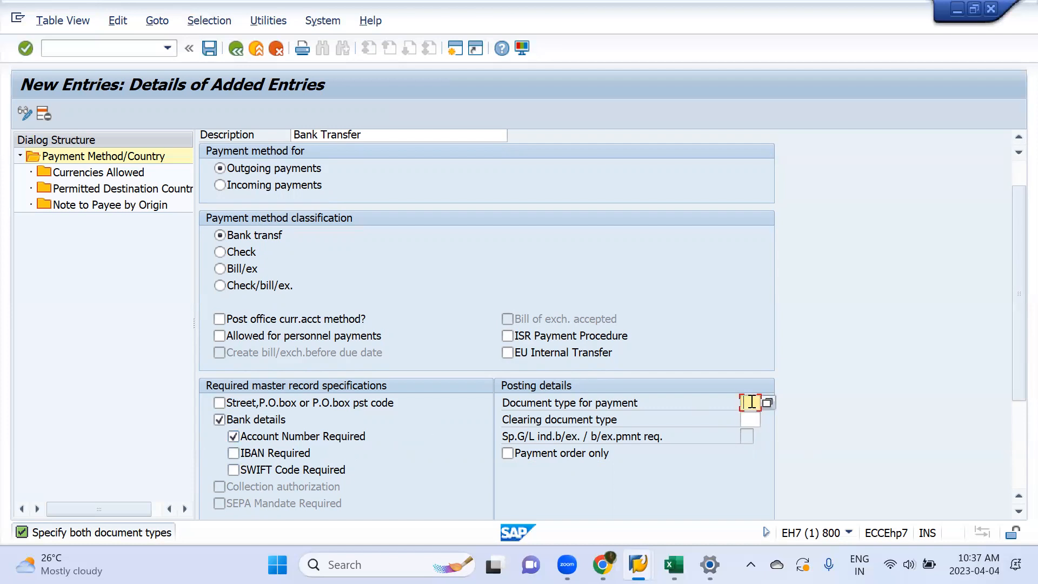
pyautogui.press('Down')
pyautogui.press('Down')
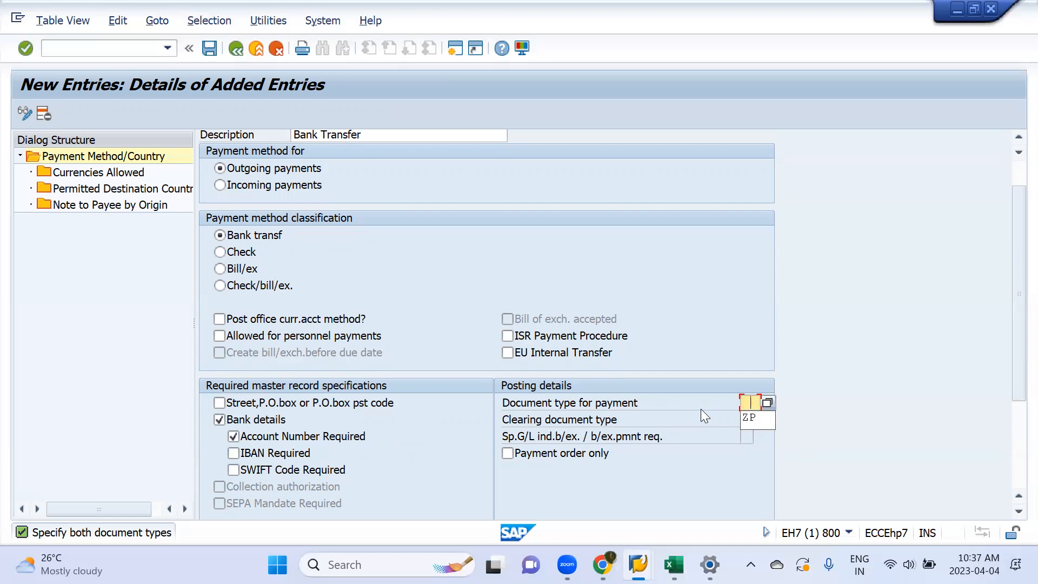
pyautogui.press('Return')
pyautogui.press('Tab')
pyautogui.press('Down')
pyautogui.press('Down')
pyautogui.press('Return')
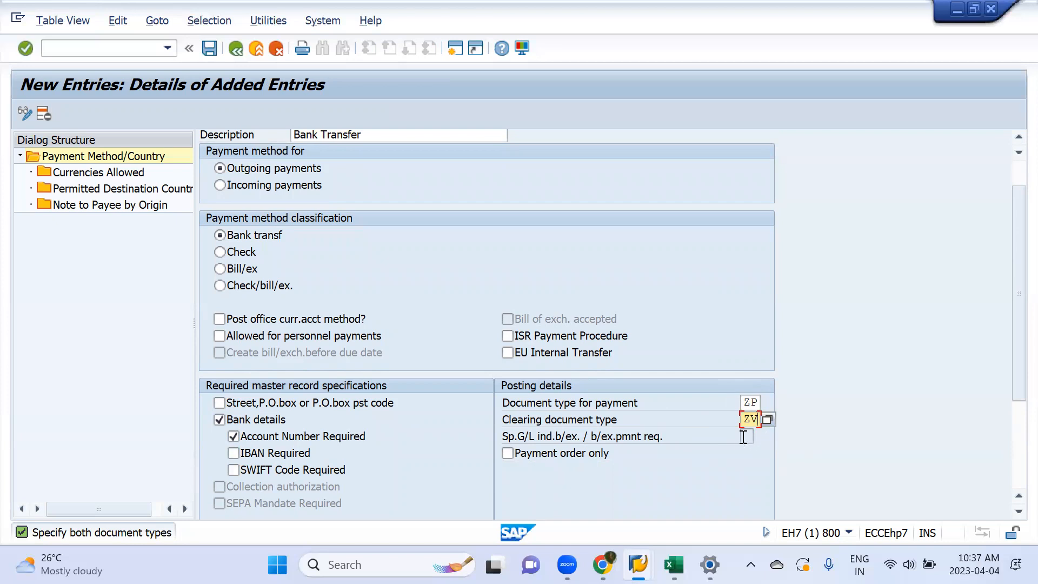
# Step: Try the payment medium workbench option and switch back to classic payment medium programs (RFFO*)
pyautogui.scroll(-3, 614, 395)
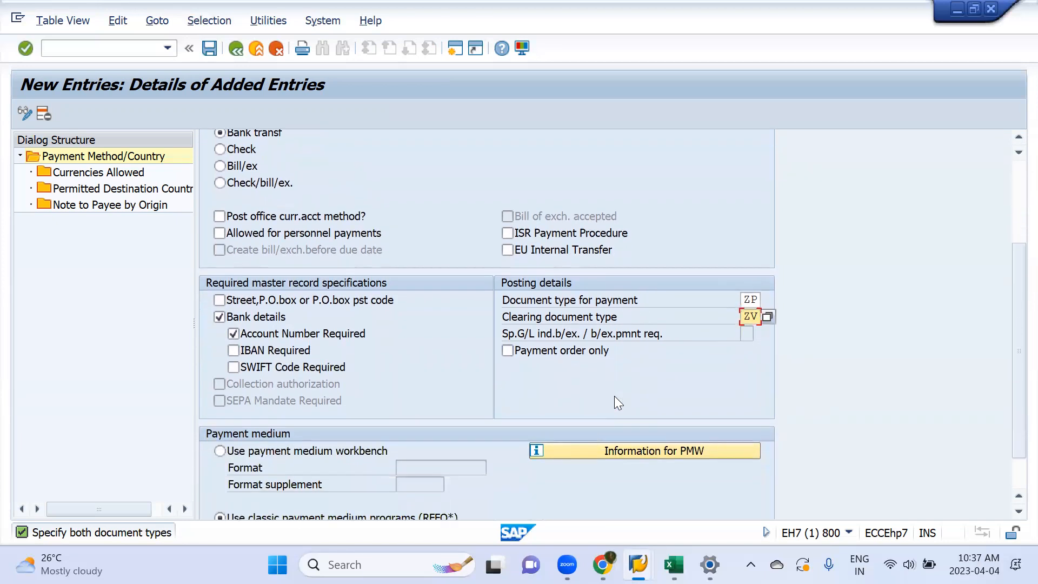
pyautogui.scroll(-1, 305, 362)
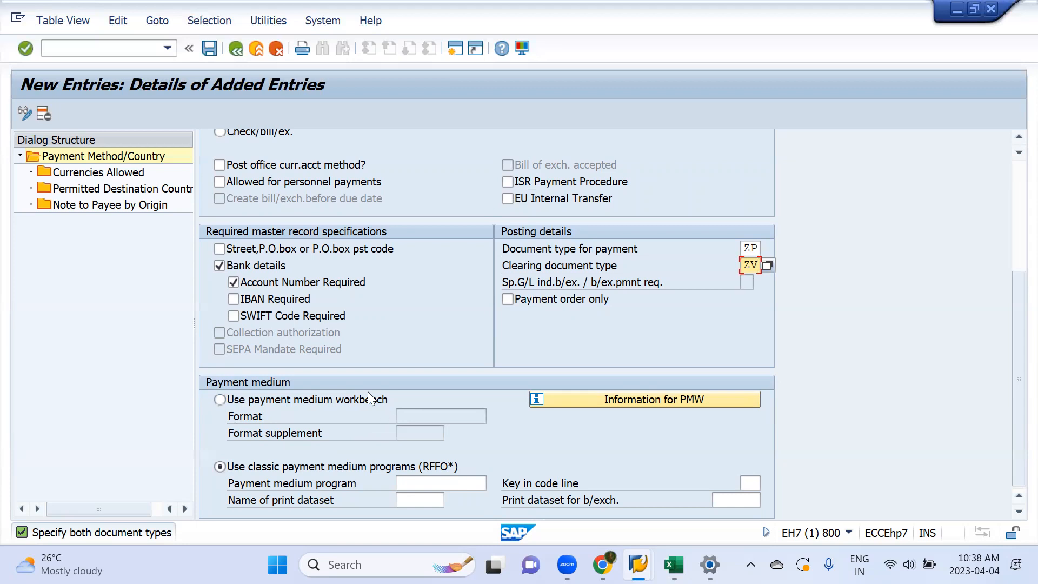
pyautogui.click(219, 401)
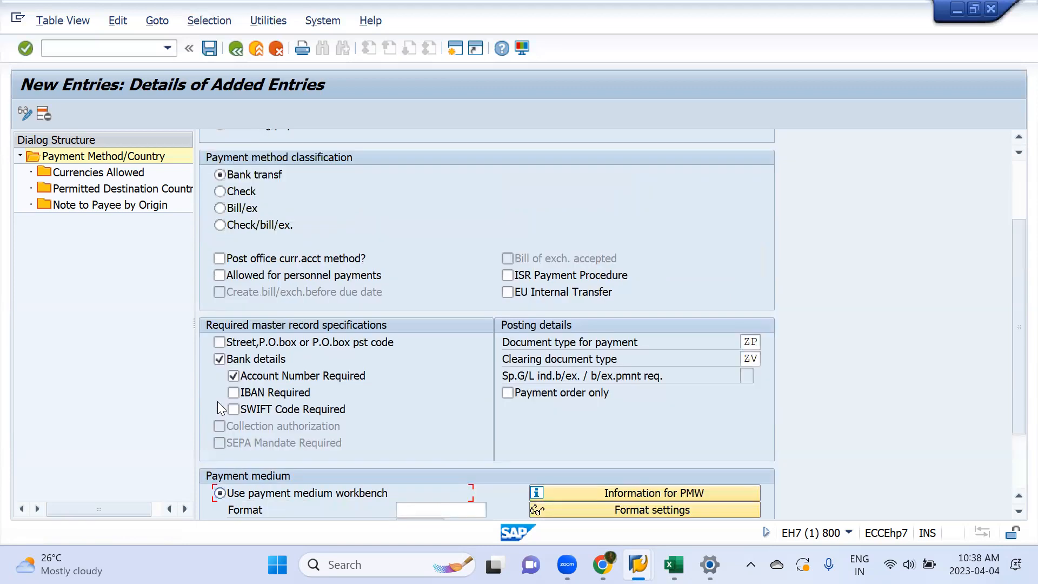
pyautogui.scroll(-1, 405, 416)
pyautogui.scroll(-1, 405, 413)
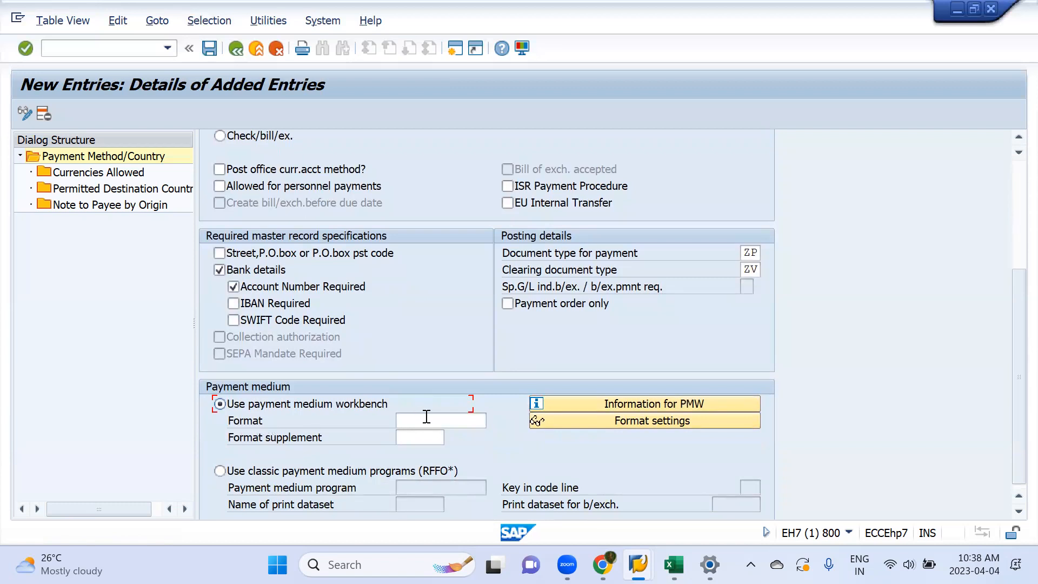
pyautogui.scroll(-1, 426, 417)
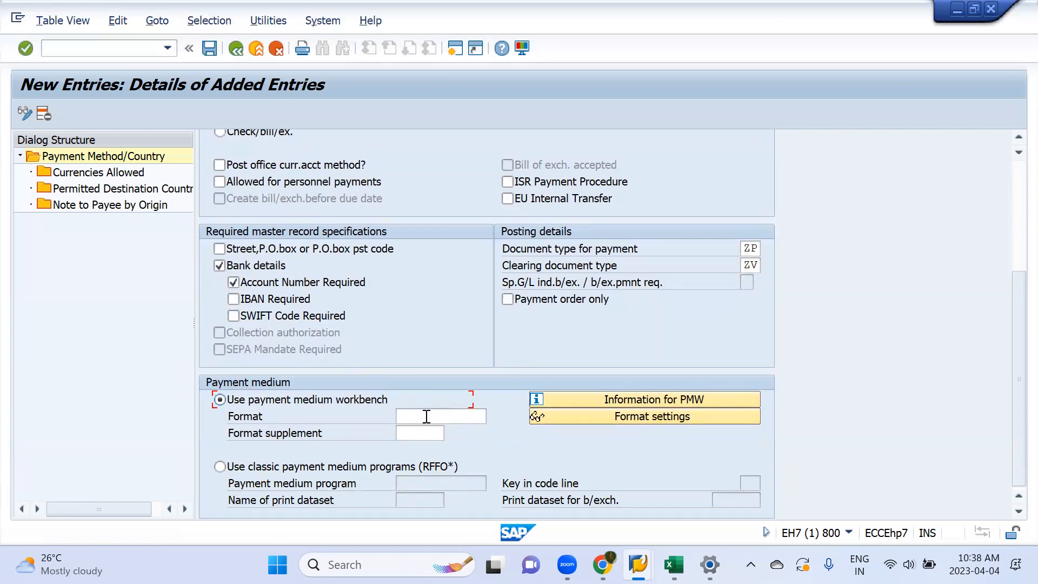
pyautogui.click(220, 465)
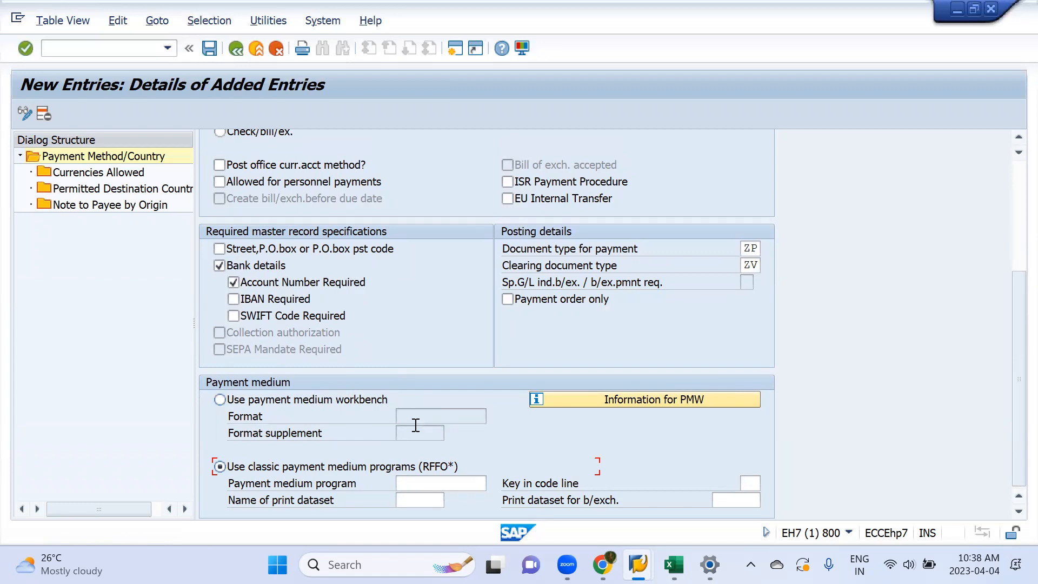
# Step: Copy RFFOUS_C from the APP Run workbook in Excel into SAP's Payment medium program field
pyautogui.click(440, 481)
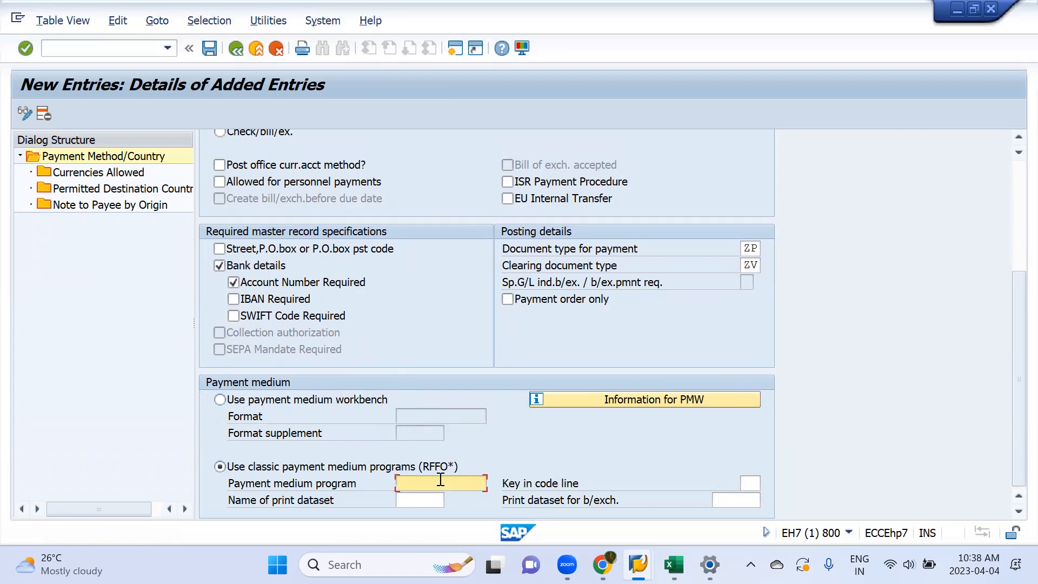
pyautogui.hotkey('alt', 'Tab')
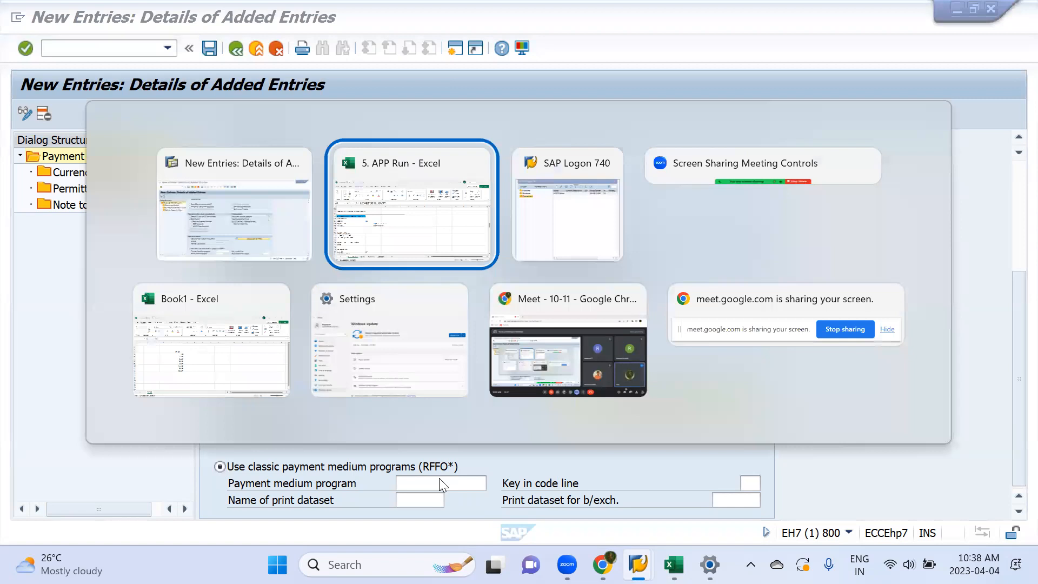
pyautogui.scroll(-5, 438, 478)
pyautogui.scroll(3, 439, 477)
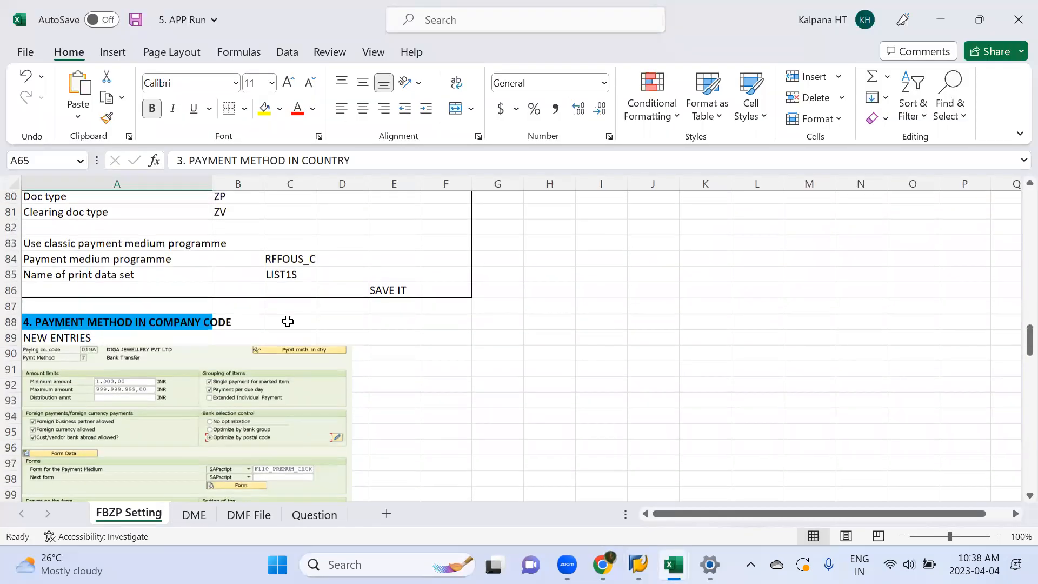
pyautogui.click(283, 263)
pyautogui.hotkey('ctrl', 'c')
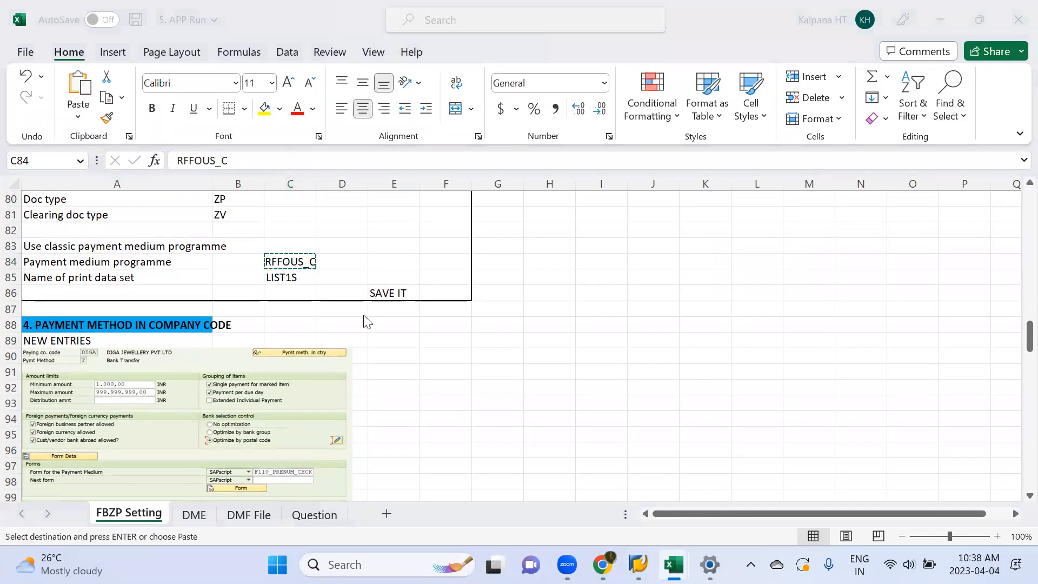
pyautogui.hotkey('alt', 'Tab')
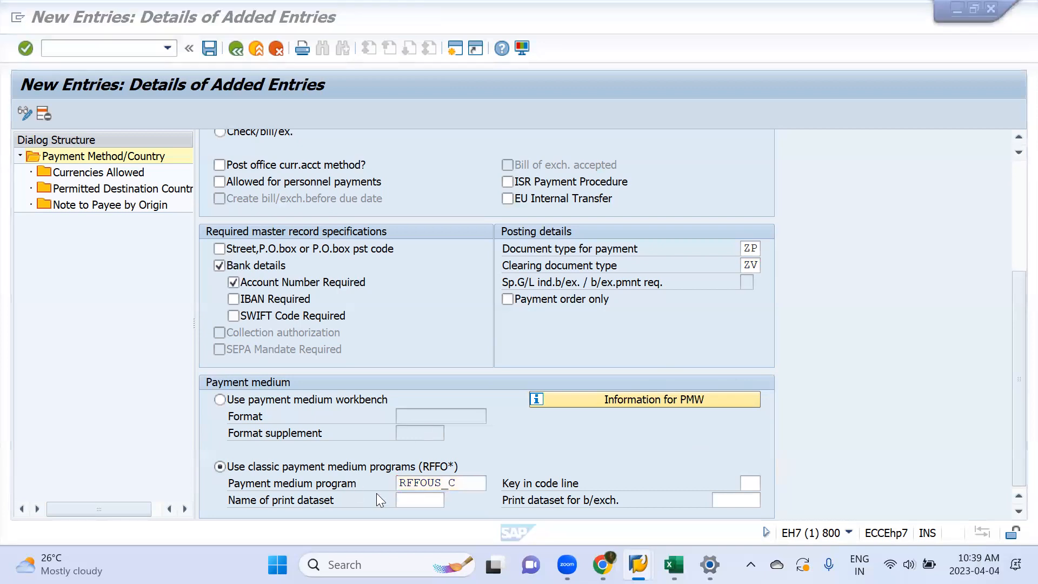
pyautogui.click(467, 486)
pyautogui.click(468, 485)
# Step: Copy LIST1S from the APP Run workbook in Excel into SAP's Name of print dataset field and confirm the entry
pyautogui.hotkey('alt', 'Tab')
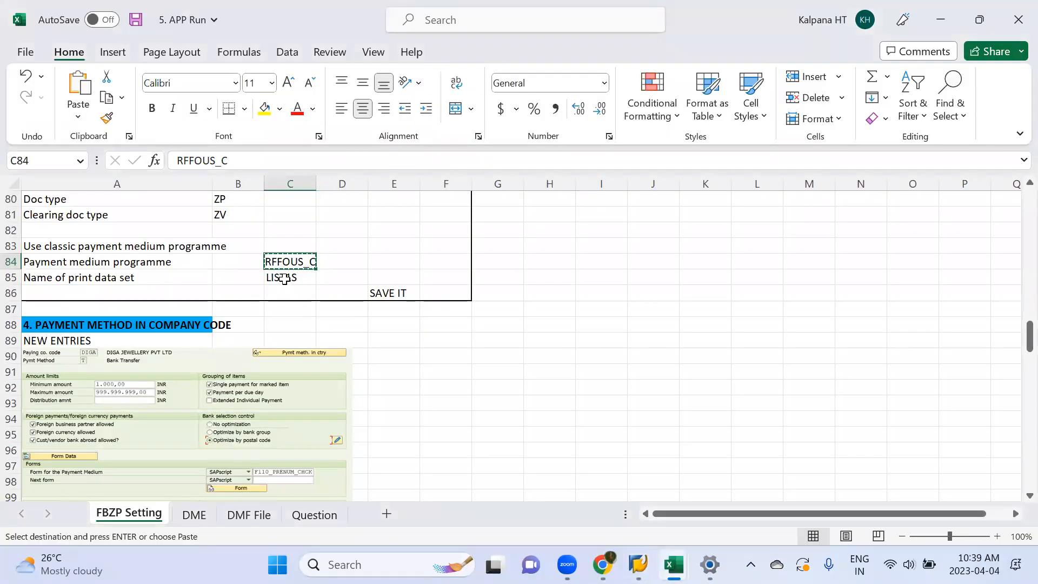
pyautogui.click(289, 276)
pyautogui.hotkey('ctrl', 'c')
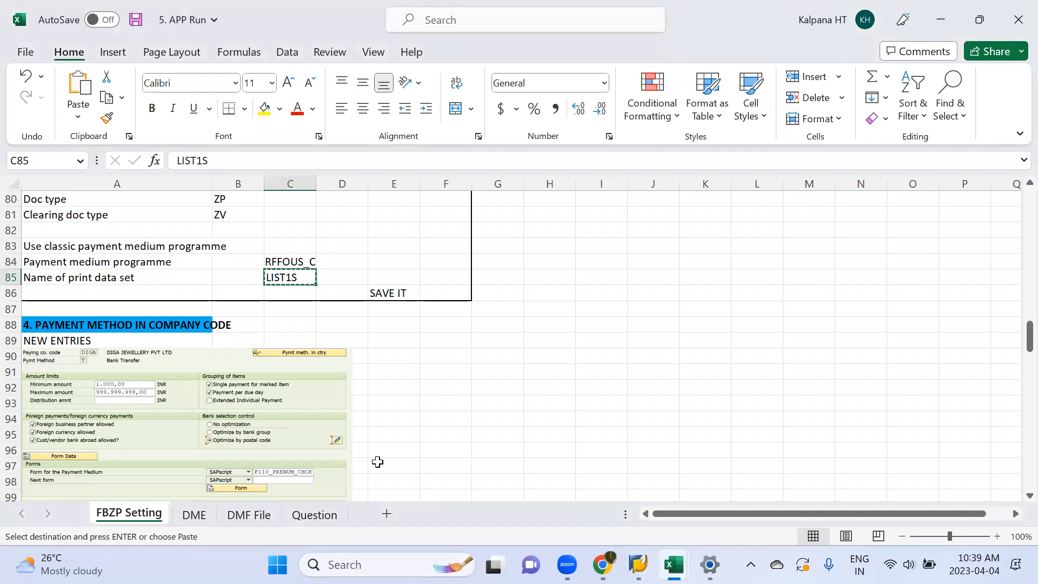
pyautogui.hotkey('alt', 'Tab')
pyautogui.hotkey('alt', 'Tab')
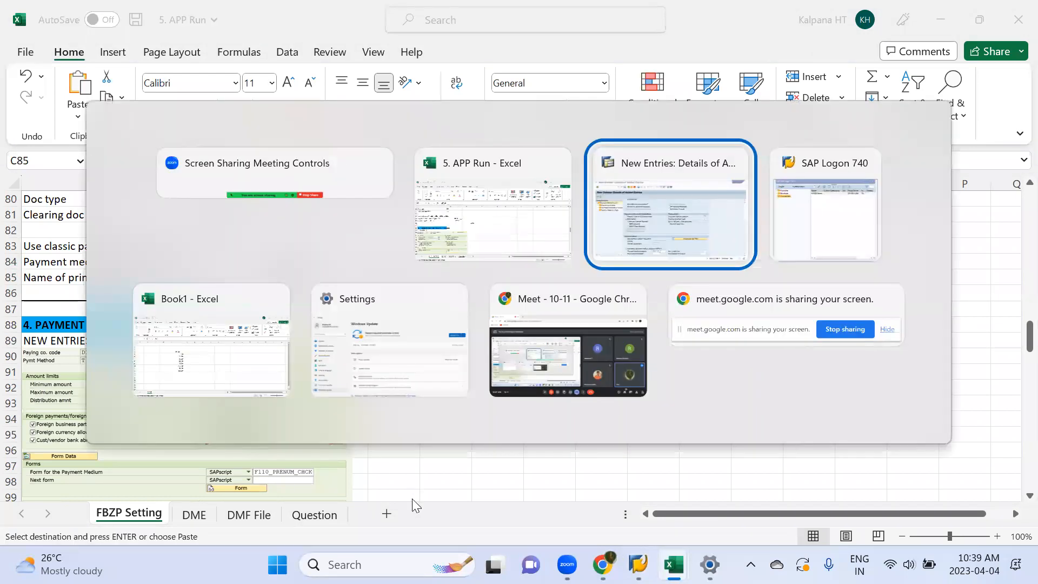
pyautogui.click(416, 501)
pyautogui.hotkey('ctrl', 'v')
pyautogui.press('Return')
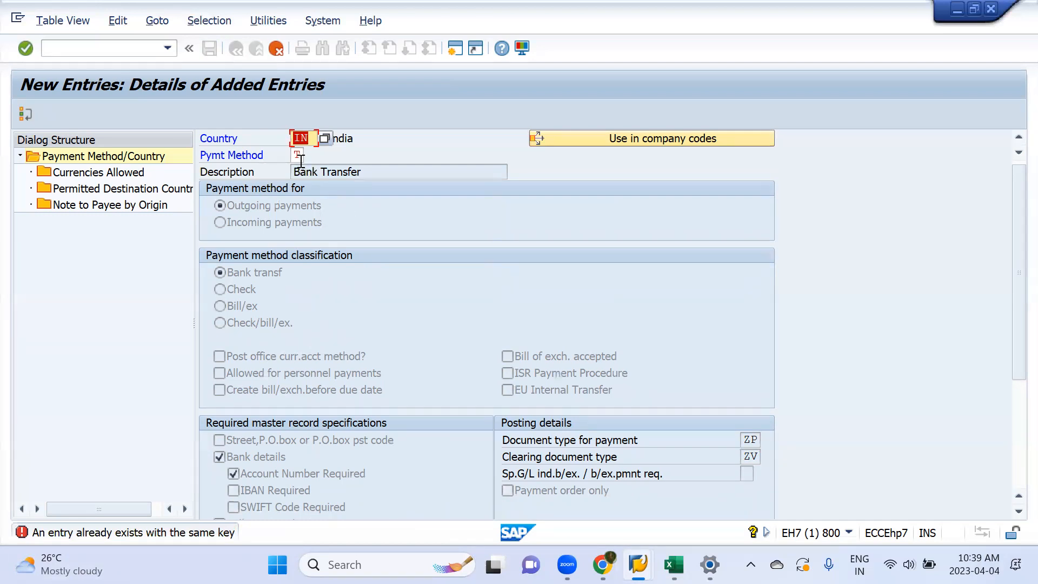
# Step: Check the new country payment method entry and cancel it, returning to the Payment Method/Country overview
pyautogui.scroll(-3, 366, 355)
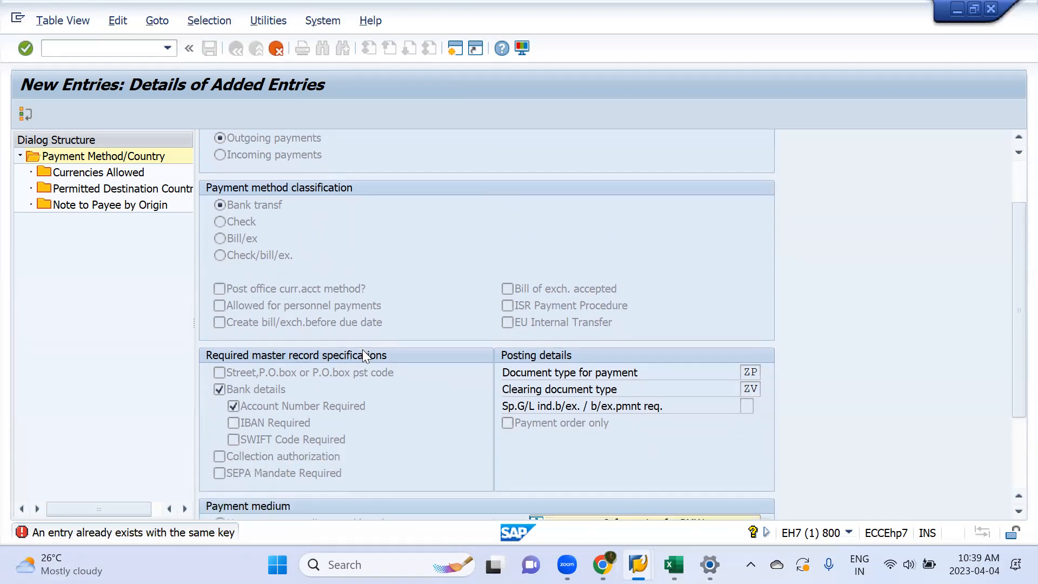
pyautogui.scroll(-1, 365, 357)
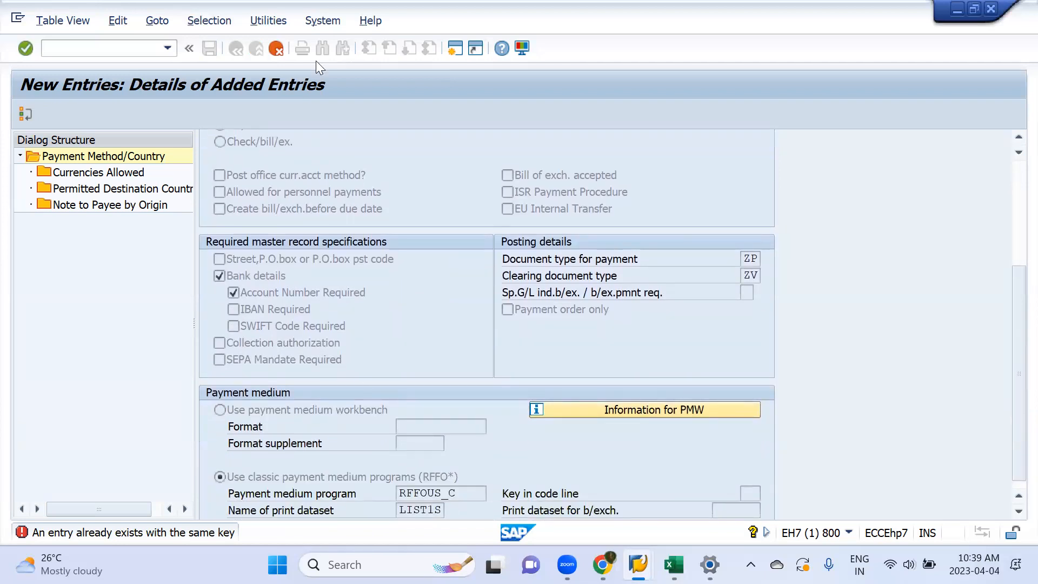
pyautogui.click(277, 51)
pyautogui.click(292, 303)
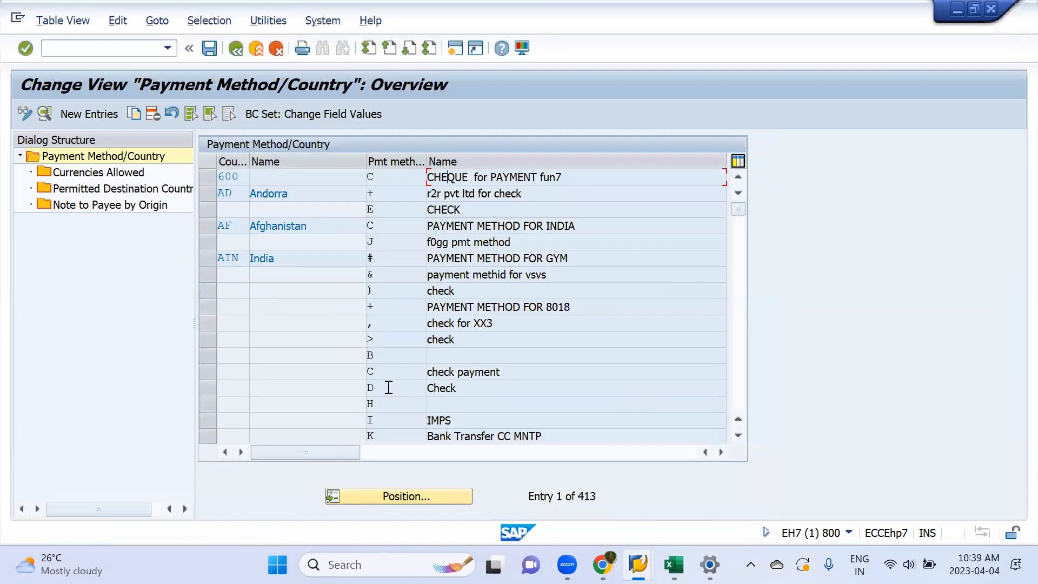
# Step: Position the payment method list on country IN and open the details of the existing method T, BANK TRANSFER
pyautogui.scroll(-6, 388, 387)
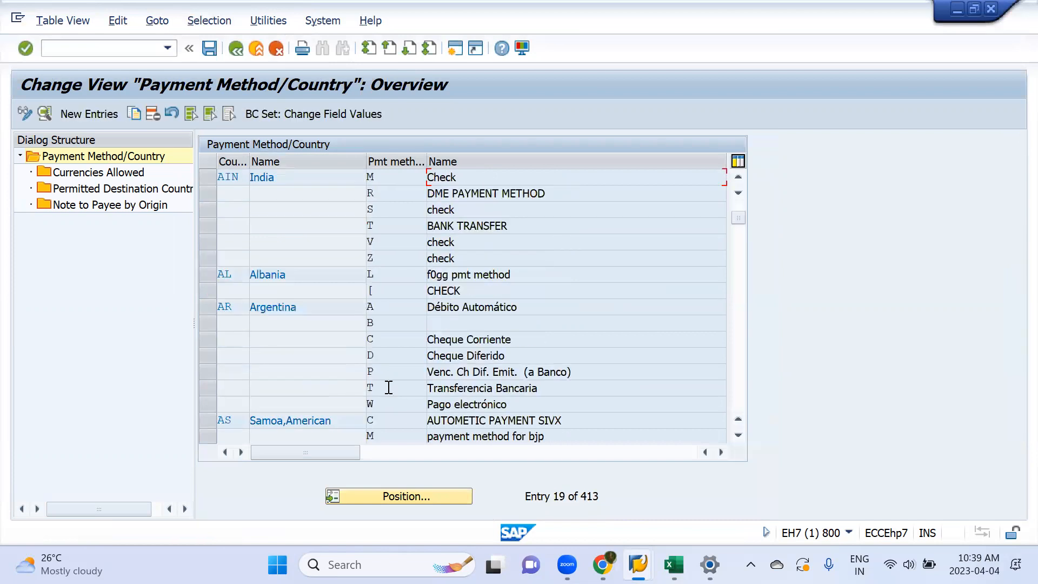
pyautogui.click(394, 500)
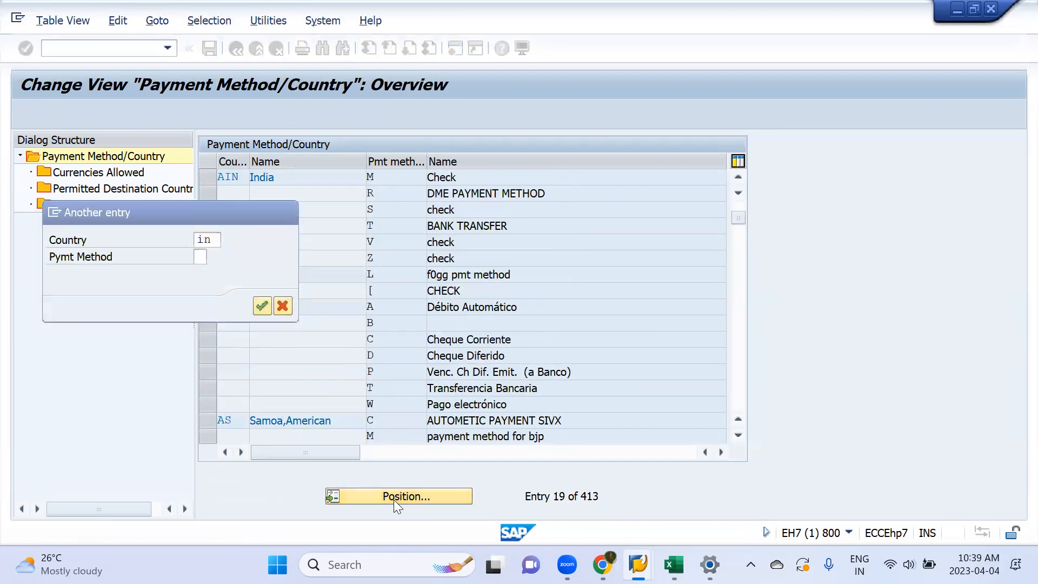
pyautogui.press('Return')
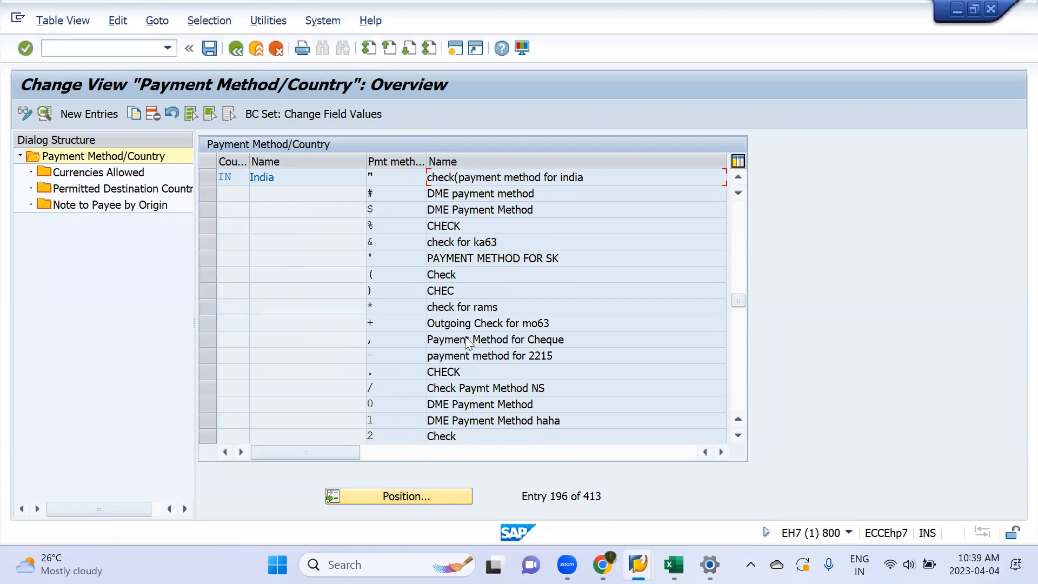
pyautogui.scroll(-8, 465, 336)
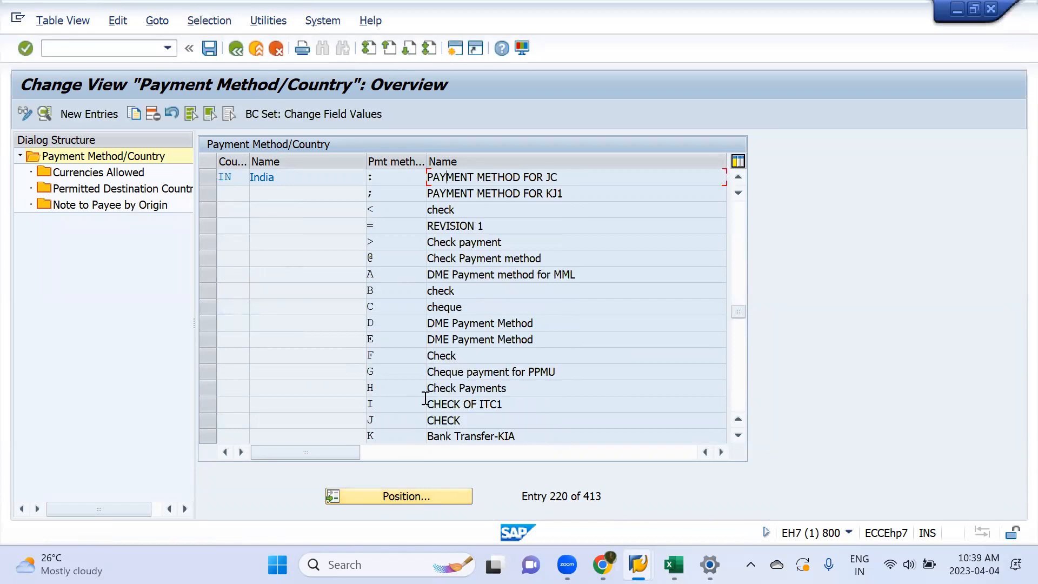
pyautogui.scroll(-4, 427, 400)
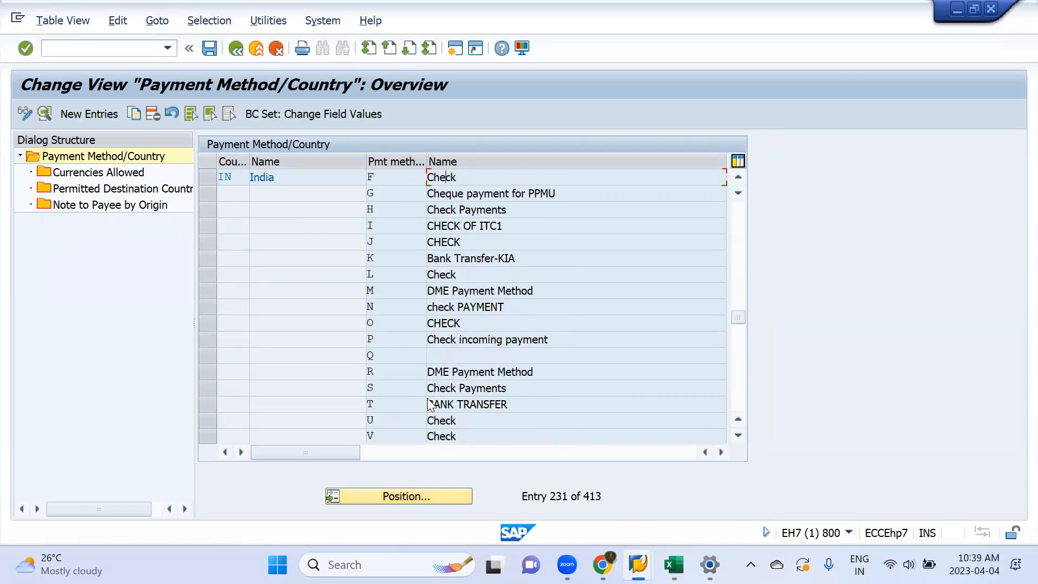
pyautogui.doubleClick(480, 405)
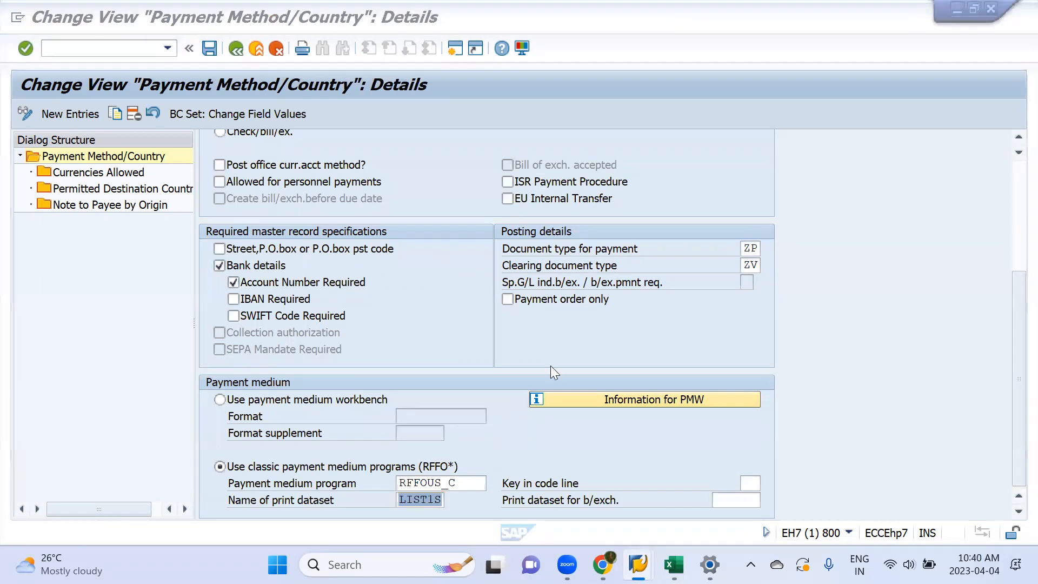
# Step: Review the settings of payment method T for India, save the entry and return to the overview
pyautogui.scroll(4, 452, 265)
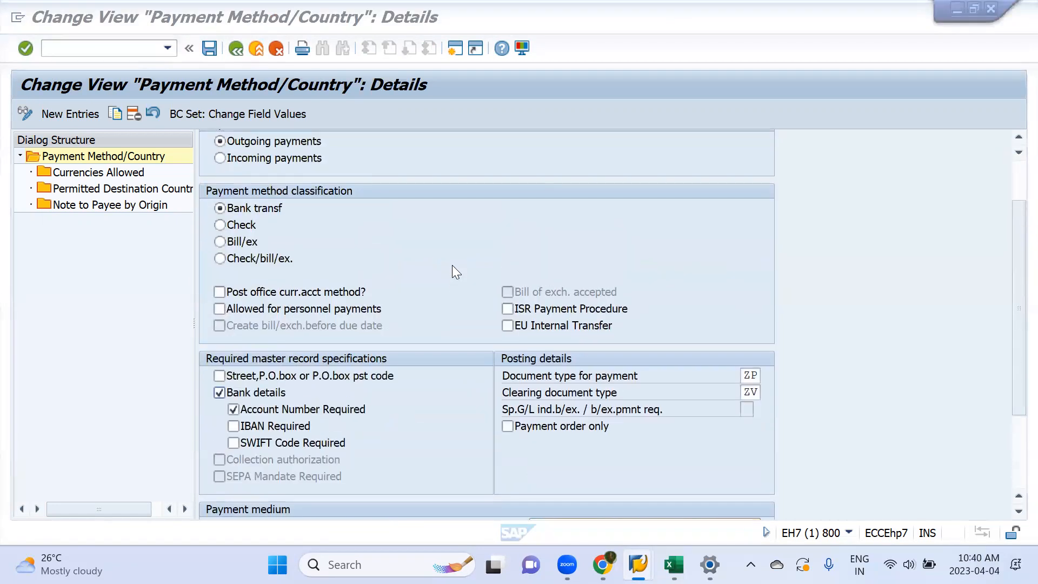
pyautogui.scroll(1, 452, 265)
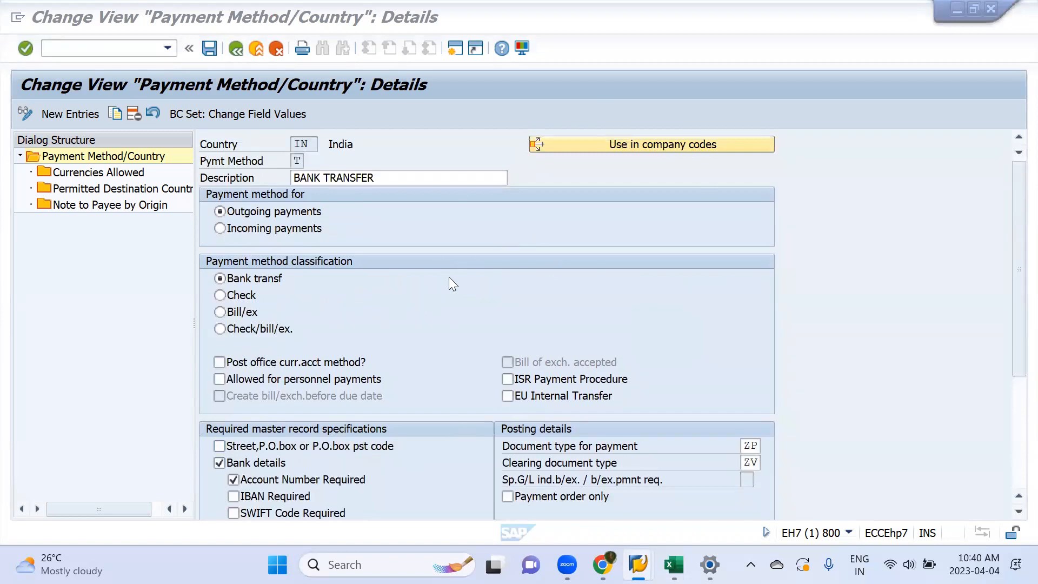
pyautogui.scroll(-5, 475, 315)
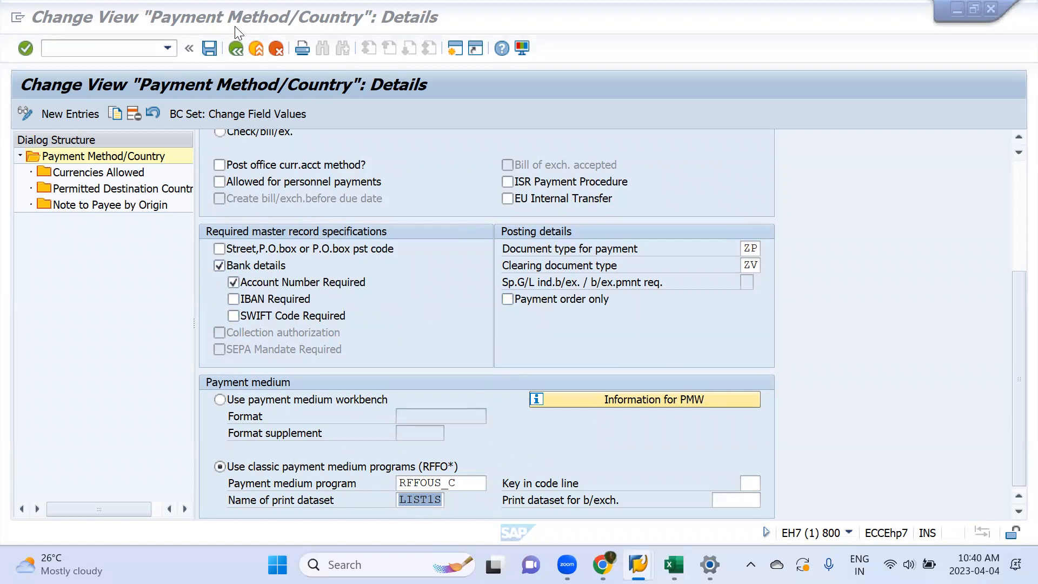
pyautogui.click(209, 48)
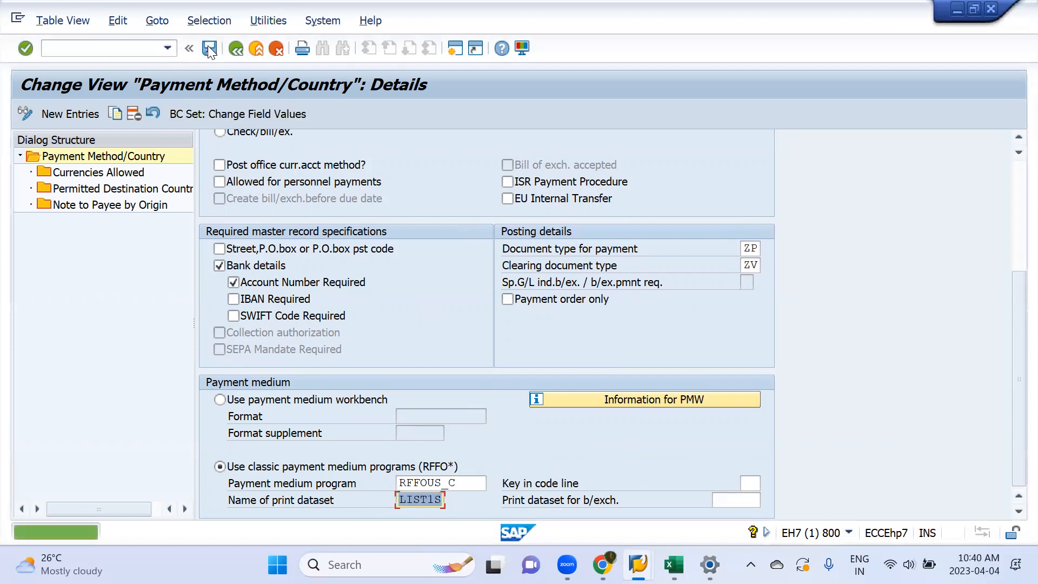
pyautogui.scroll(2, 308, 342)
pyautogui.scroll(2, 308, 341)
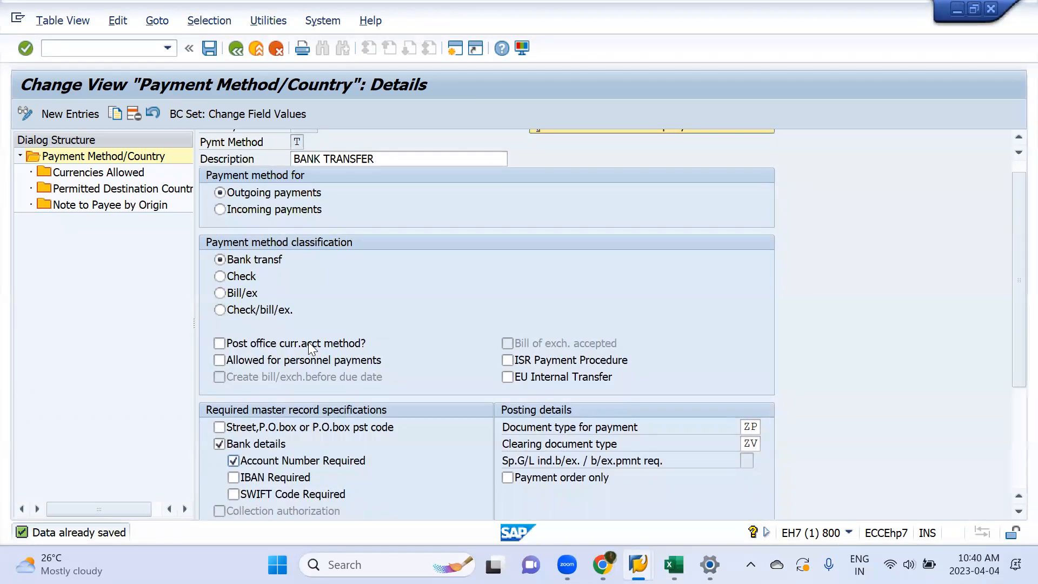
pyautogui.click(234, 49)
# Step: Check the APP Run workbook in Excel for the settings under section 4, Payment Method in Company Code
pyautogui.hotkey('alt', 'Tab')
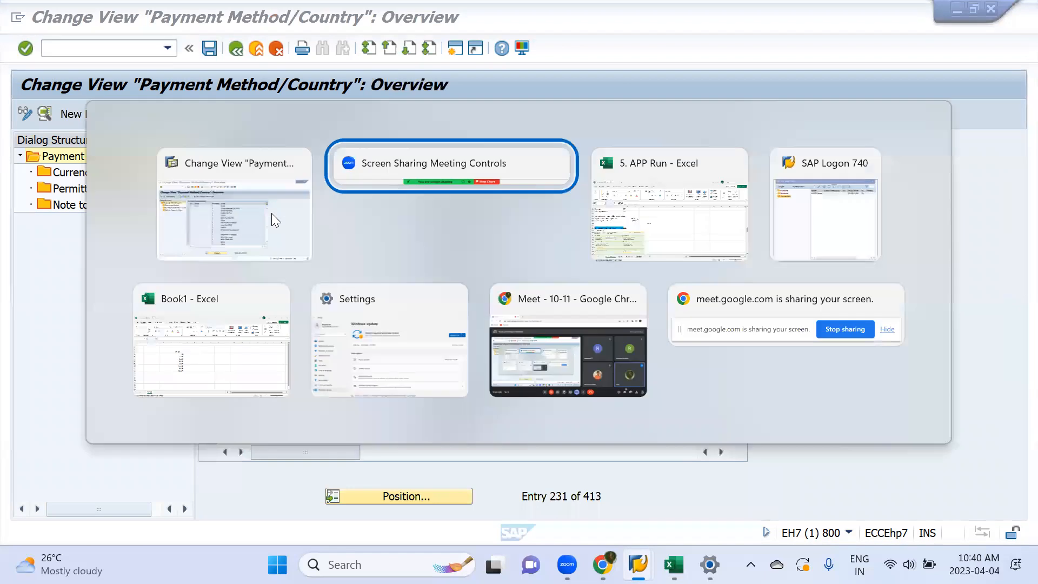
pyautogui.scroll(5, 229, 258)
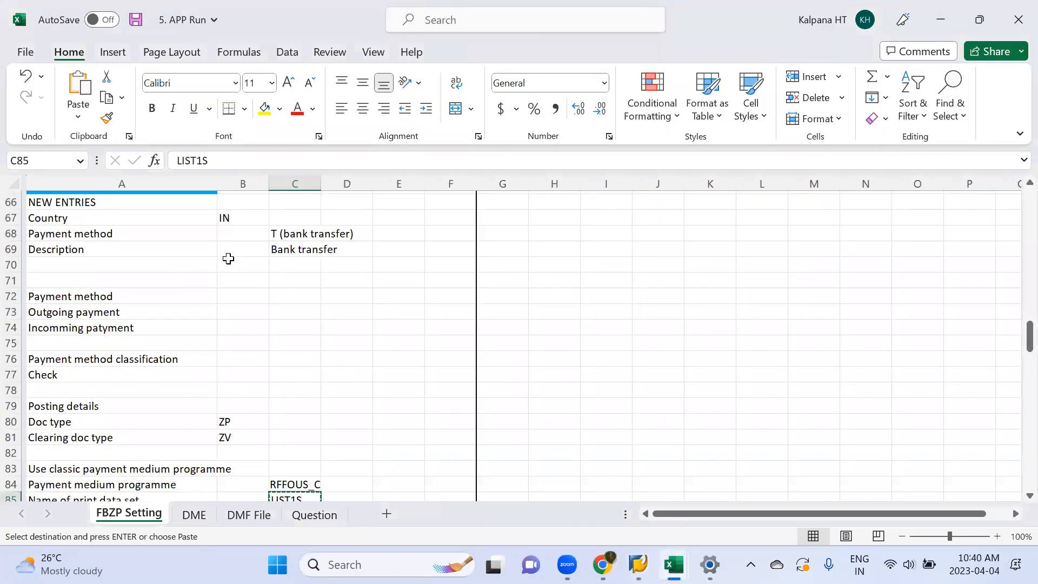
pyautogui.scroll(-3, 228, 258)
pyautogui.scroll(-3, 228, 259)
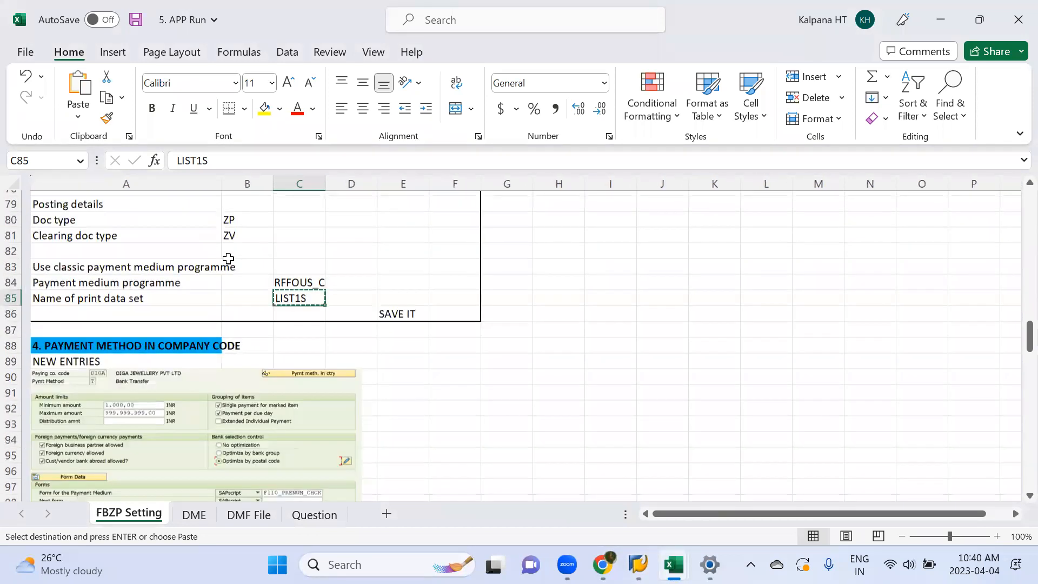
pyautogui.click(63, 281)
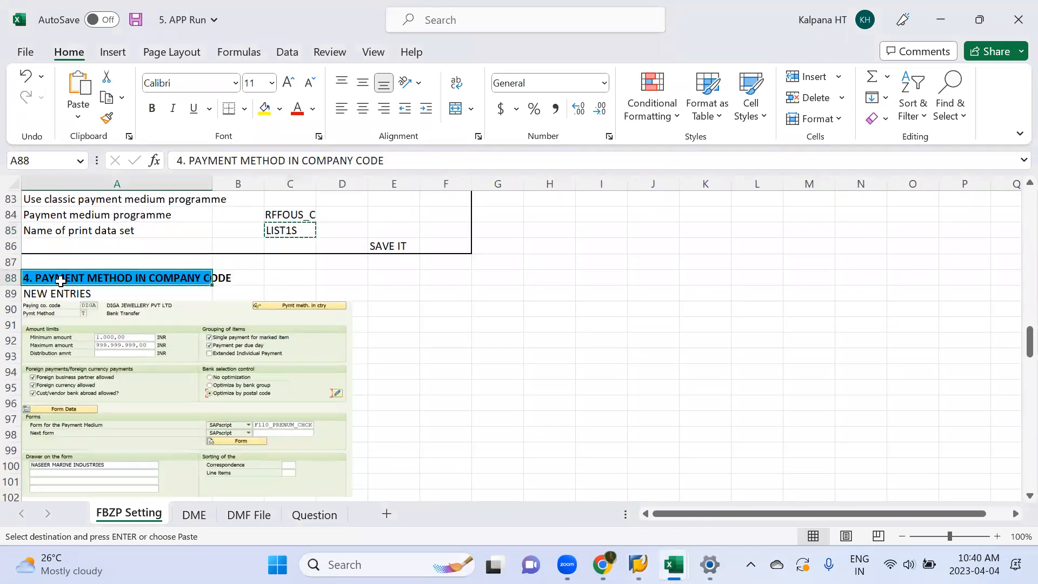
# Step: Switch back to SAP and start a new entry for payment methods in company code
pyautogui.hotkey('alt', 'Tab')
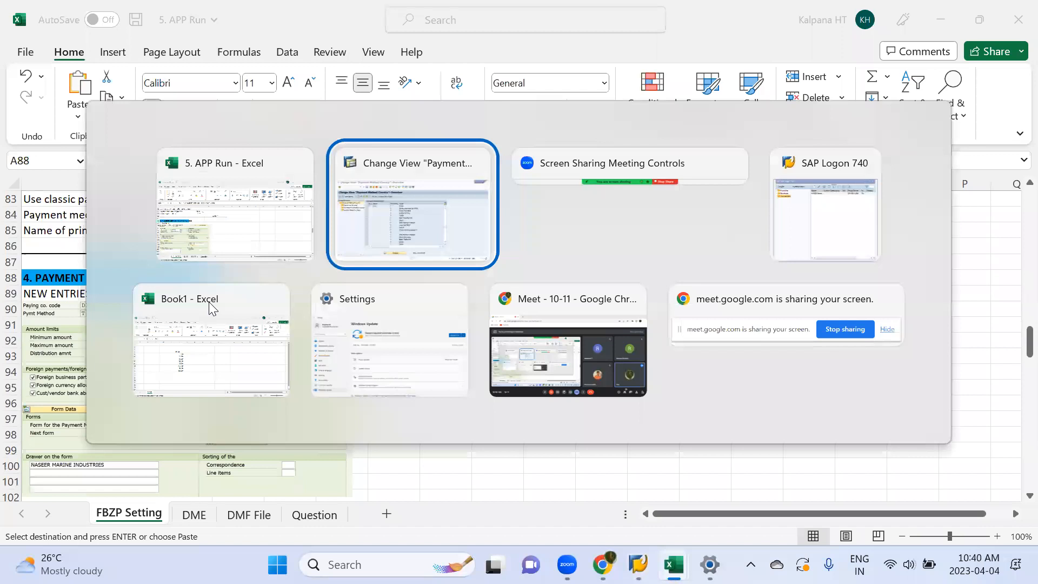
pyautogui.click(238, 51)
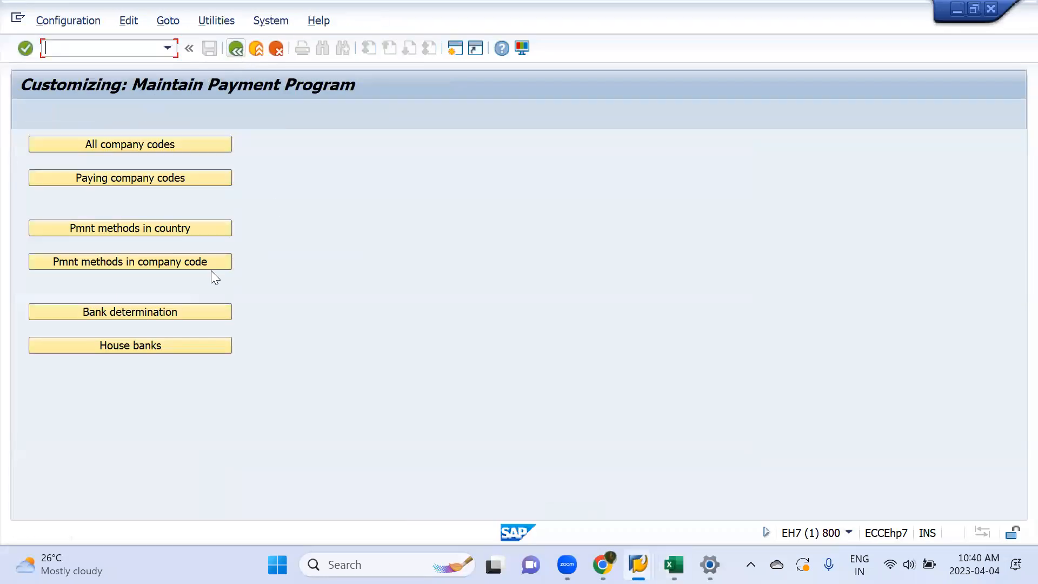
pyautogui.click(127, 260)
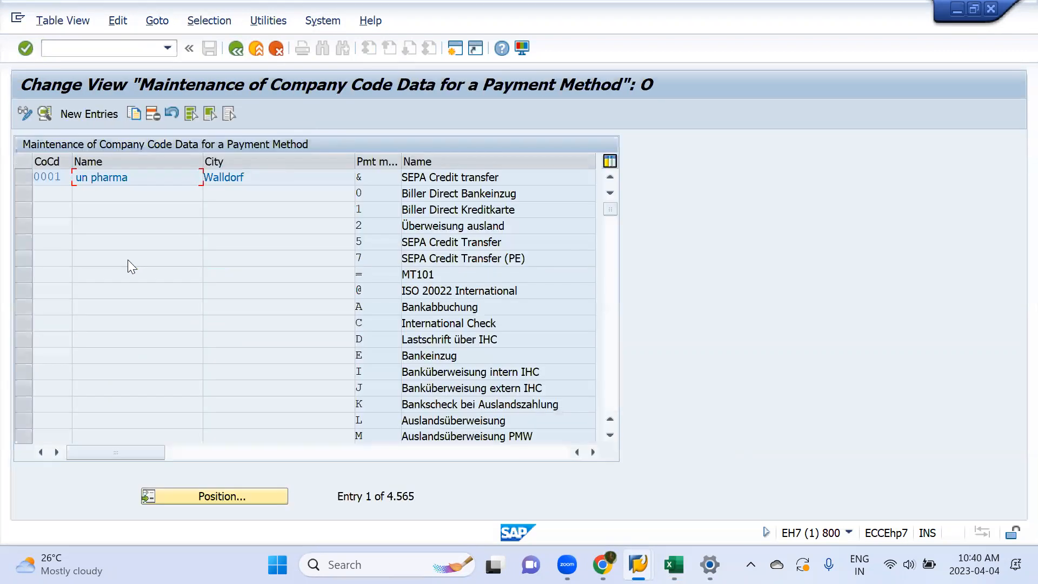
pyautogui.click(79, 114)
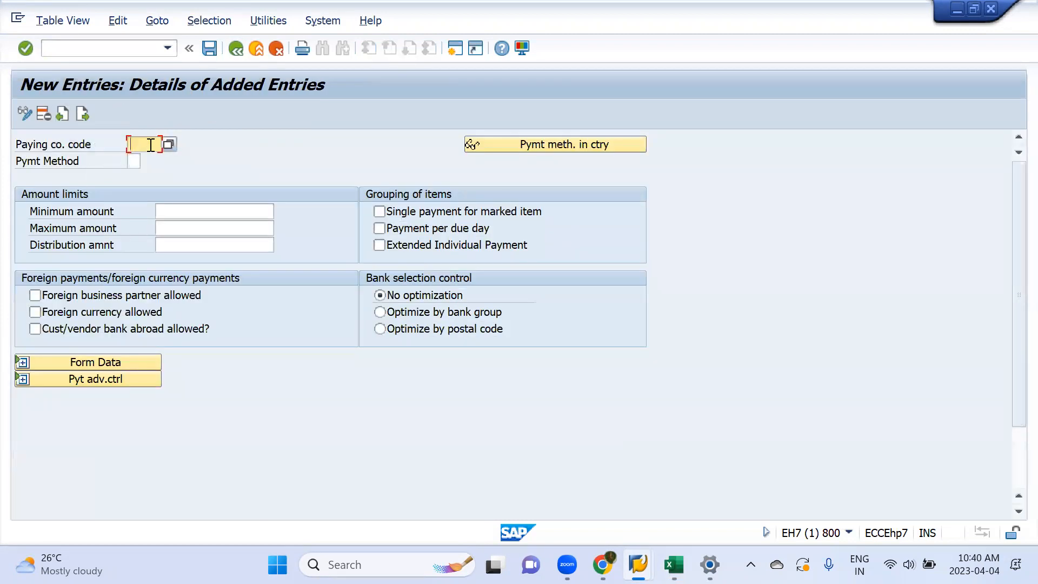
# Step: Set the paying company code to mml1 and the payment method to T
pyautogui.write('mm1')
pyautogui.write('n')
pyautogui.click(133, 160)
pyautogui.write('t')
pyautogui.press('Return')
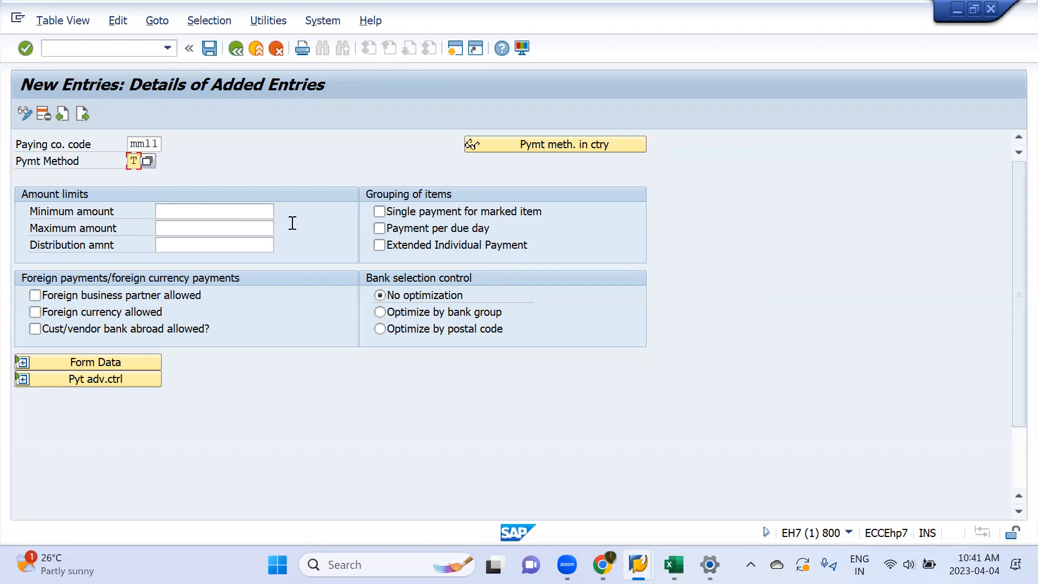
# Step: Set the minimum amount limit to 10
pyautogui.click(215, 217)
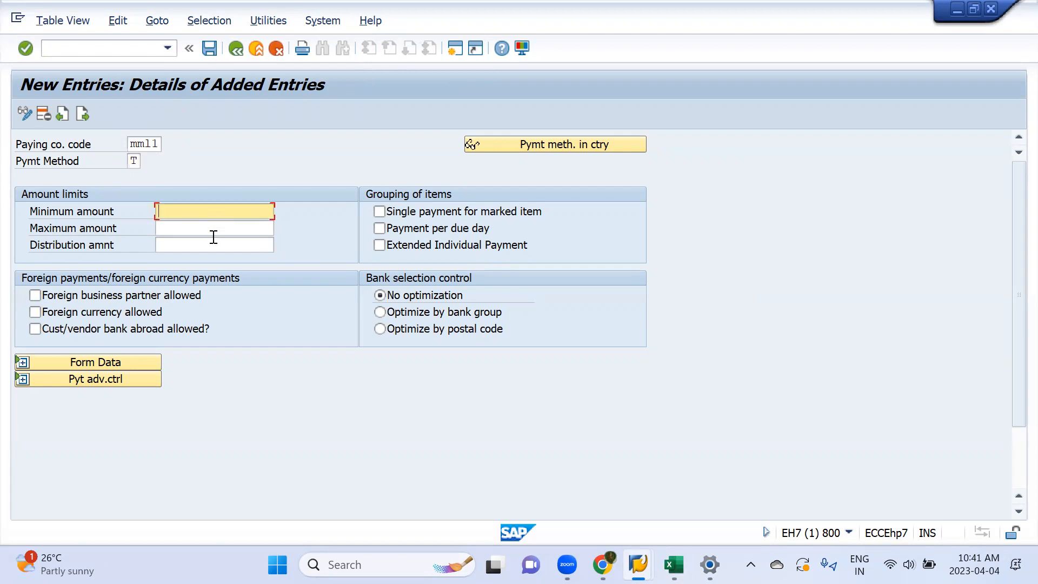
pyautogui.click(214, 231)
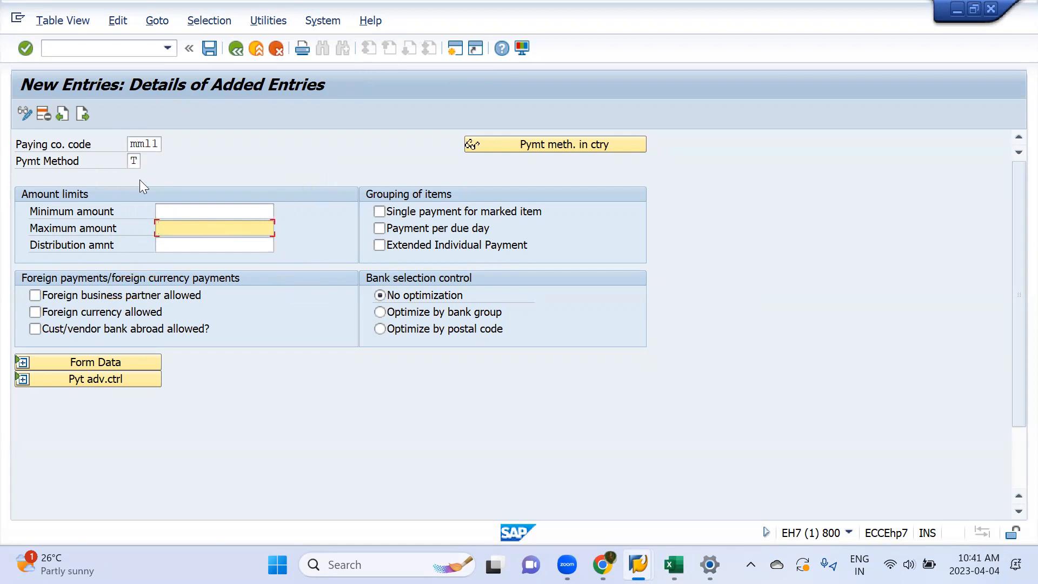
pyautogui.write('10')
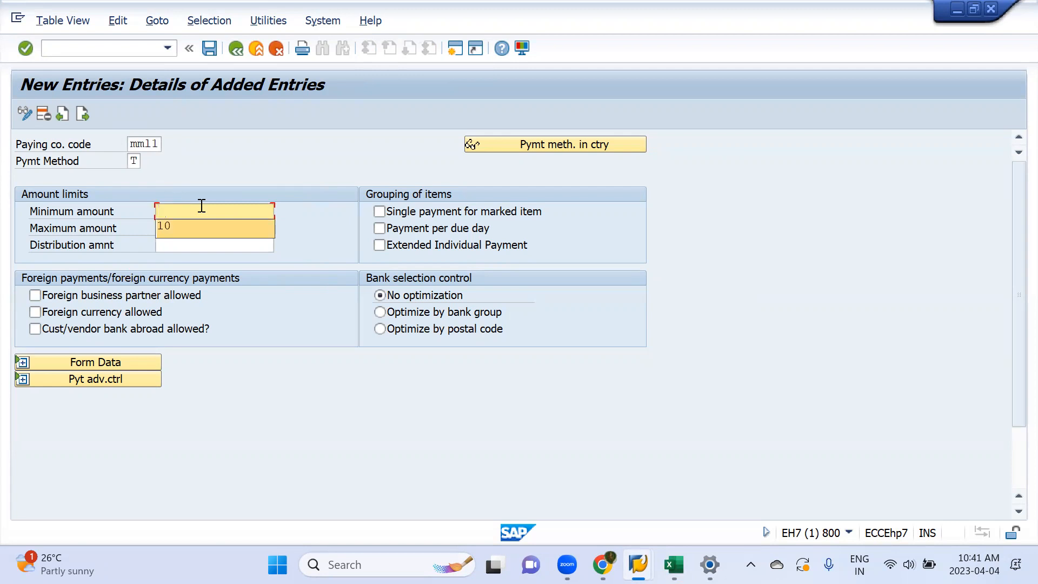
pyautogui.click(201, 206)
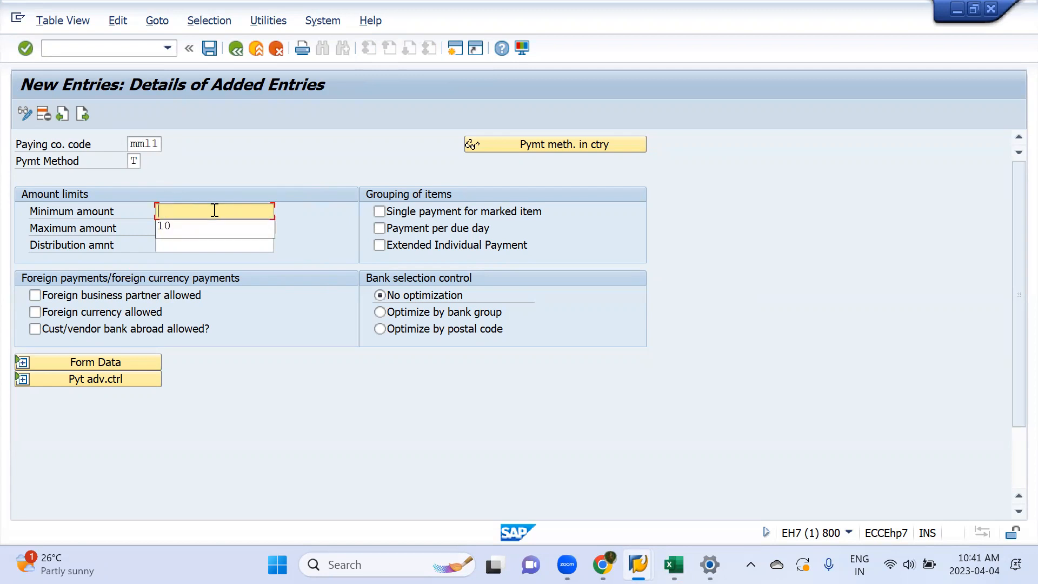
pyautogui.write('10')
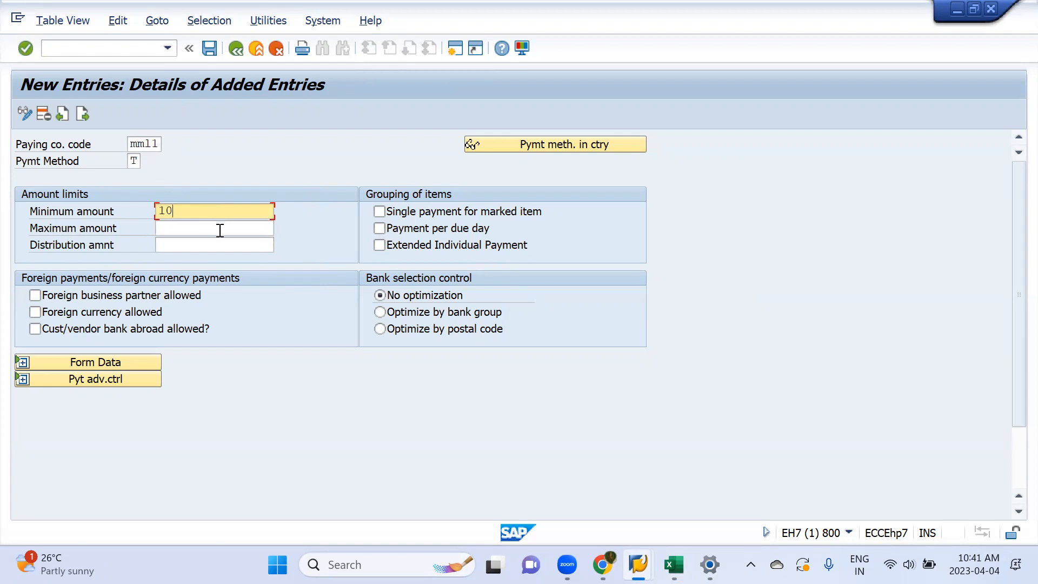
# Step: Set the maximum amount limit to 999999999
pyautogui.click(220, 230)
pyautogui.write('999999999')
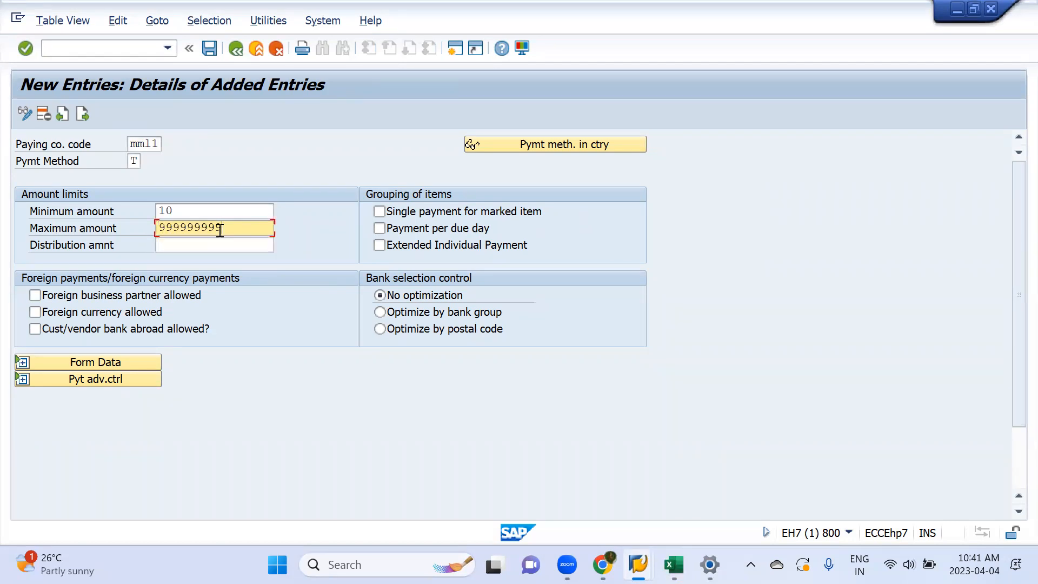
pyautogui.press('BackSpace')
pyautogui.press('BackSpace')
pyautogui.press('BackSpace')
pyautogui.press('BackSpace')
pyautogui.press('BackSpace')
pyautogui.press('BackSpace')
pyautogui.press('BackSpace')
pyautogui.press('BackSpace')
pyautogui.press('BackSpace')
pyautogui.write('100000')
pyautogui.press('BackSpace')
pyautogui.press('BackSpace')
pyautogui.press('BackSpace')
pyautogui.press('BackSpace')
pyautogui.press('BackSpace')
pyautogui.press('BackSpace')
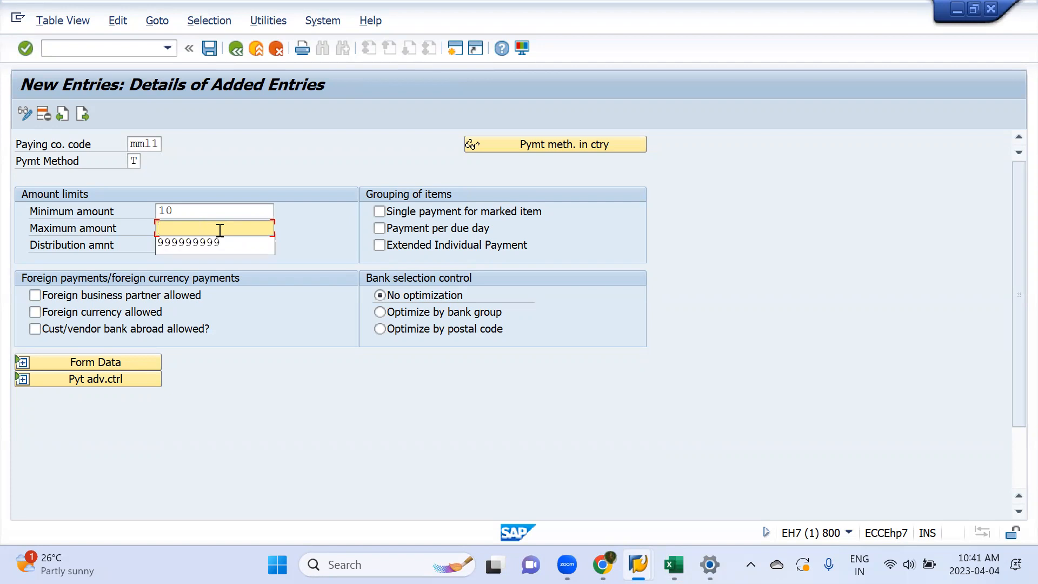
pyautogui.press('Down')
pyautogui.press('Return')
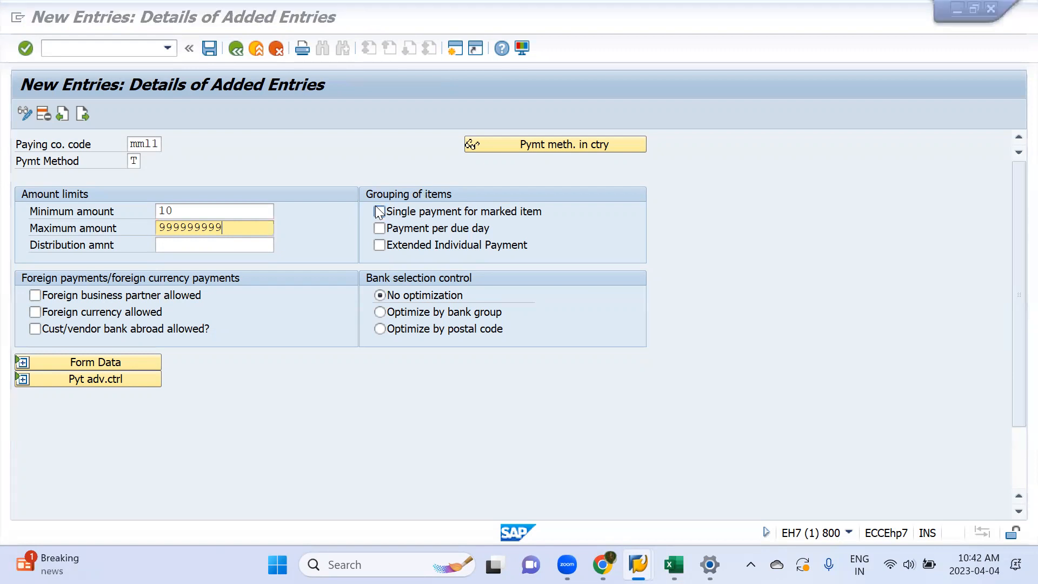
# Step: Switch to the Book1 workbook in Excel and review the amounts in column F and their sum in F10
pyautogui.hotkey('alt', 'Tab')
pyautogui.hotkey('alt', 'Tab')
pyautogui.hotkey('alt', 'Tab')
pyautogui.hotkey('alt', 'Tab')
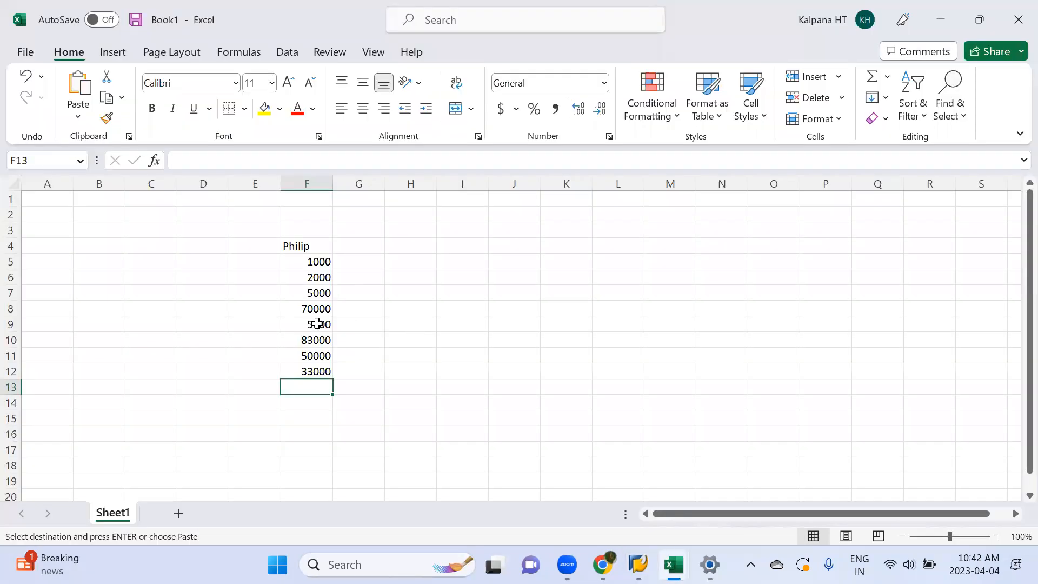
pyautogui.moveTo(311, 264); pyautogui.dragTo(224, 336)
pyautogui.click(316, 338)
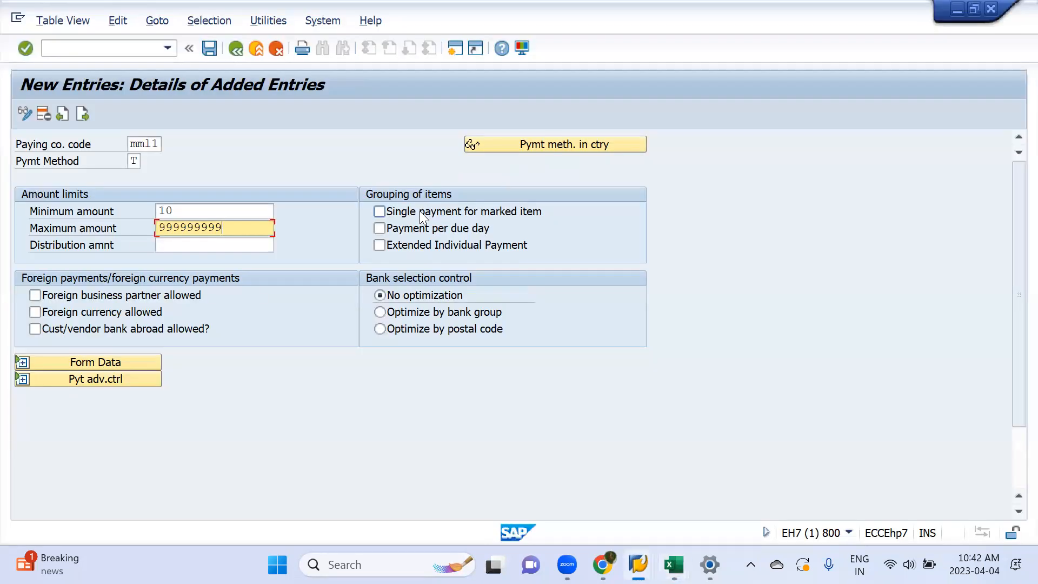
# Step: Back in SAP, enable single payment for marked item and payment per due day, checking the grouping against the APP Run workbook
pyautogui.click(422, 213)
pyautogui.hotkey('alt', 'Tab')
pyautogui.press('Tab')
pyautogui.scroll(-1, 226, 378)
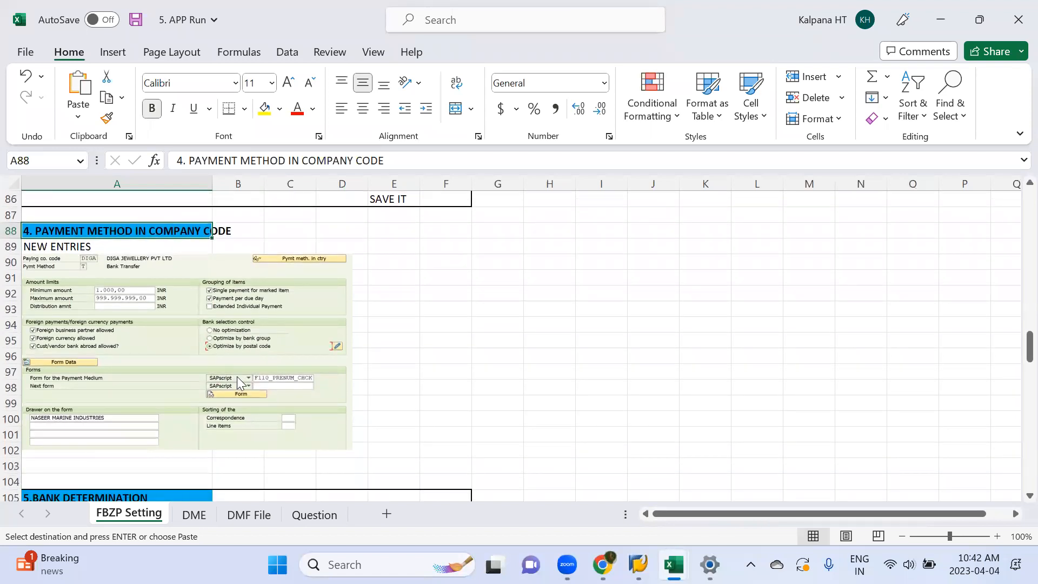
pyautogui.hotkey('alt', 'Tab')
pyautogui.click(466, 231)
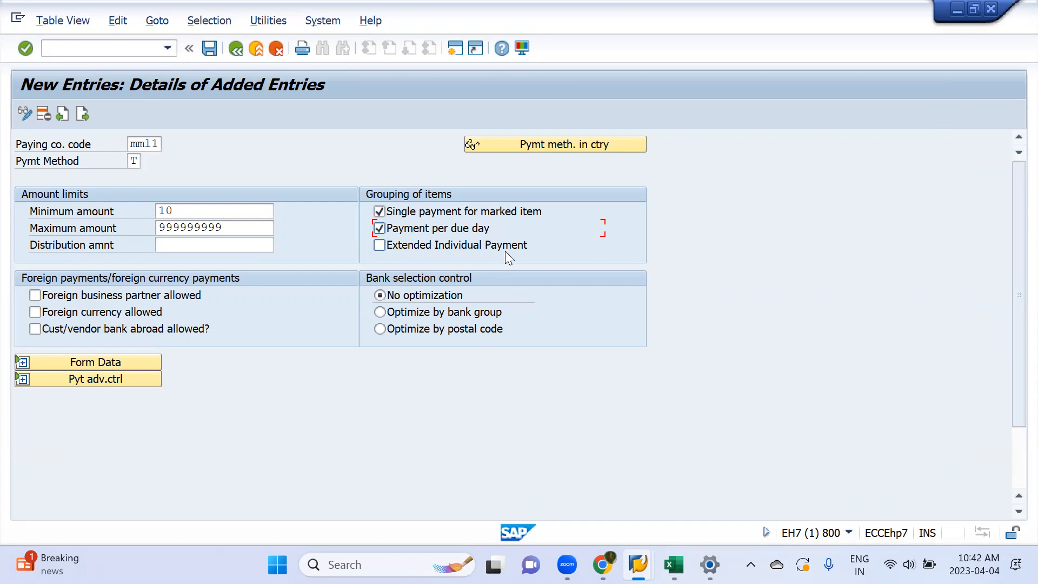
# Step: Allow foreign business partners, foreign currency and customer/vendor banks abroad for the payment method
pyautogui.click(123, 297)
pyautogui.click(67, 312)
pyautogui.press('Return')
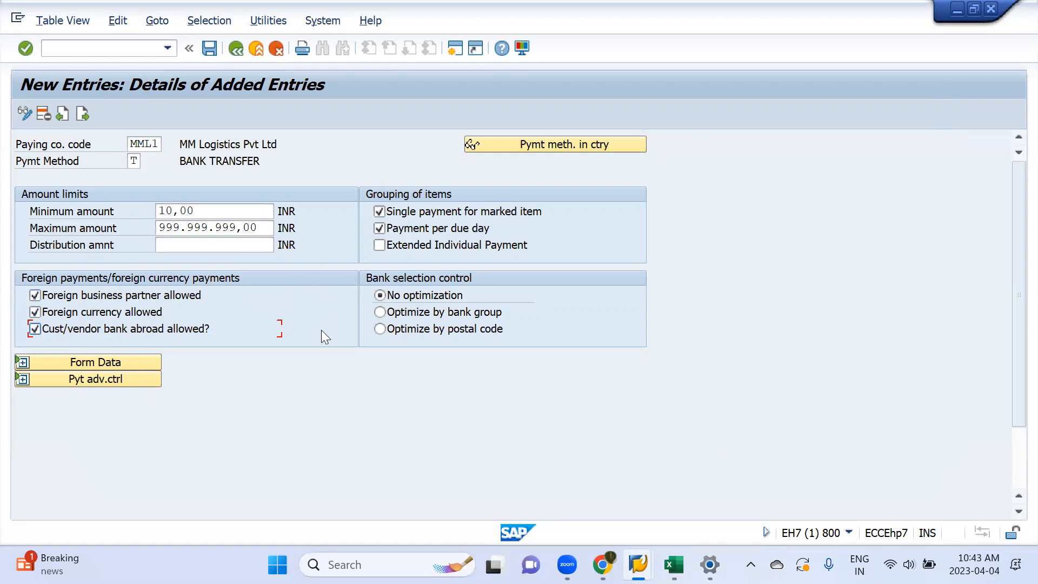
# Step: Expand the form data and set the SAPscript form for the payment medium to F110_PRENUM_CHCK, consulting the APP Run workbook
pyautogui.click(115, 362)
pyautogui.hotkey('alt', 'Tab')
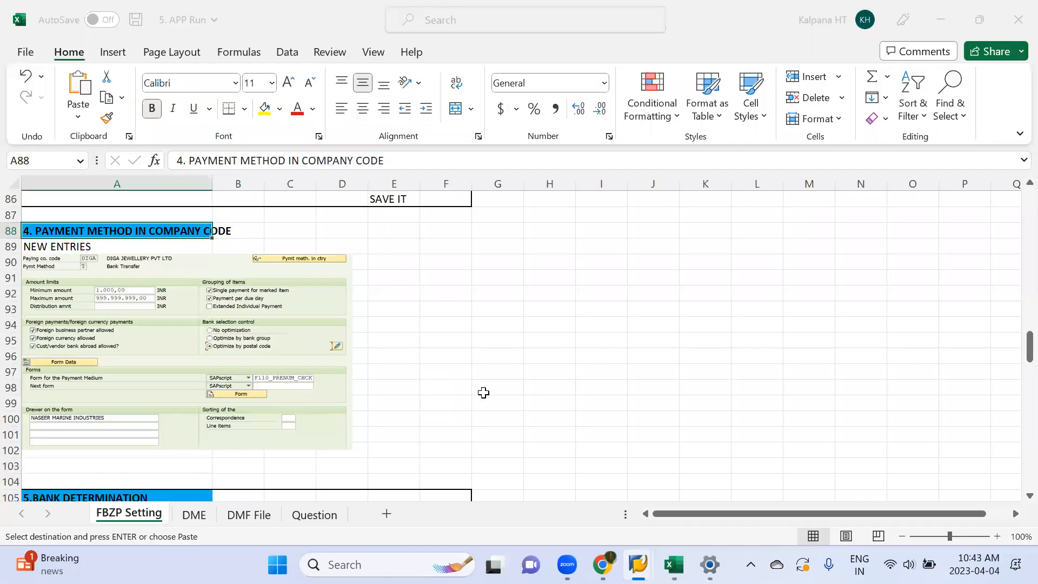
pyautogui.hotkey('alt', 'Tab')
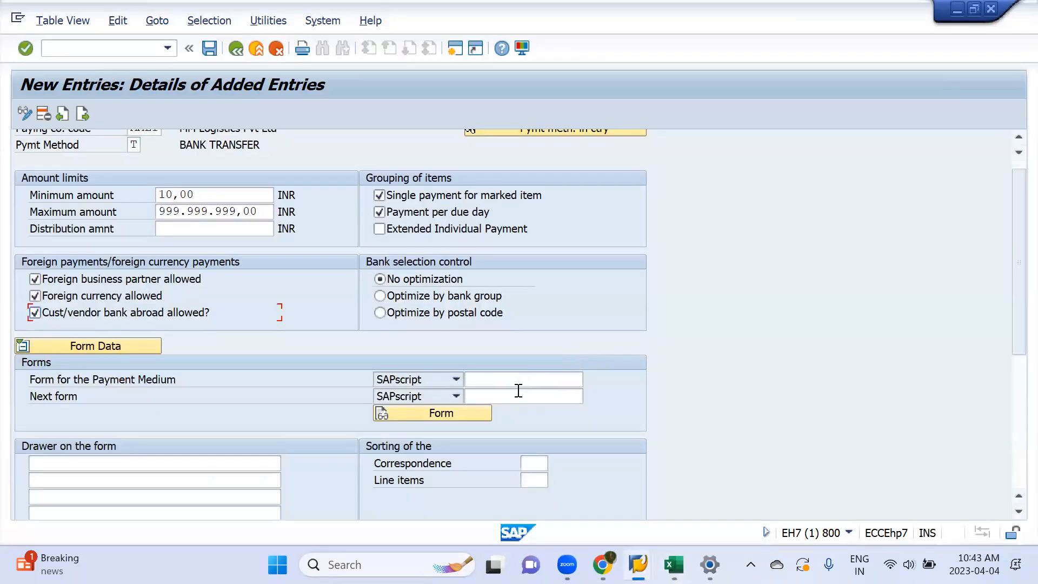
pyautogui.click(518, 393)
pyautogui.click(512, 380)
pyautogui.press('Down')
pyautogui.press('Down')
pyautogui.press('Return')
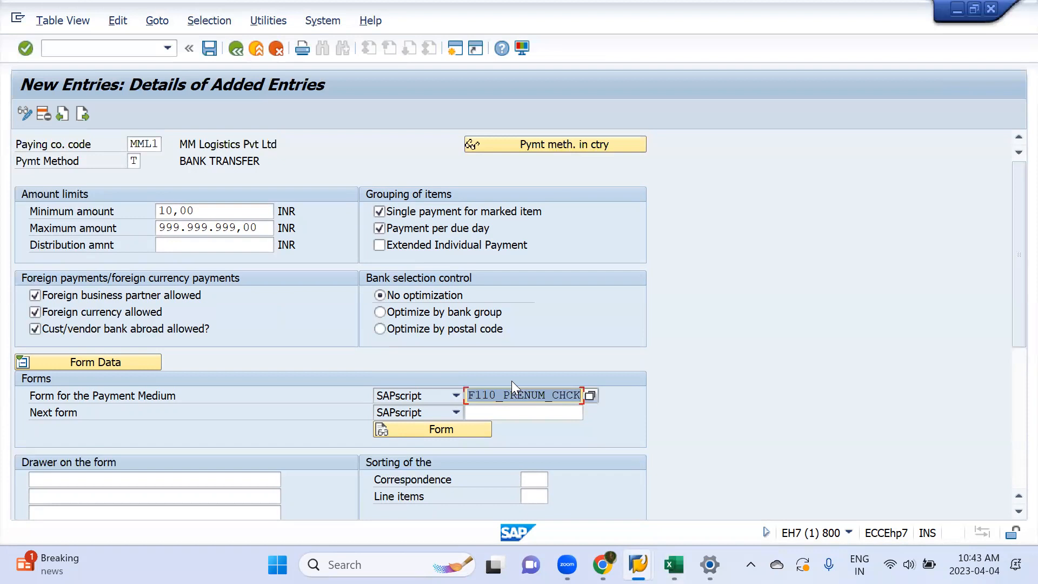
# Step: Save the company code payment method entry, accept the customizing request, and return to the payment program customizing overview
pyautogui.scroll(-1, 380, 399)
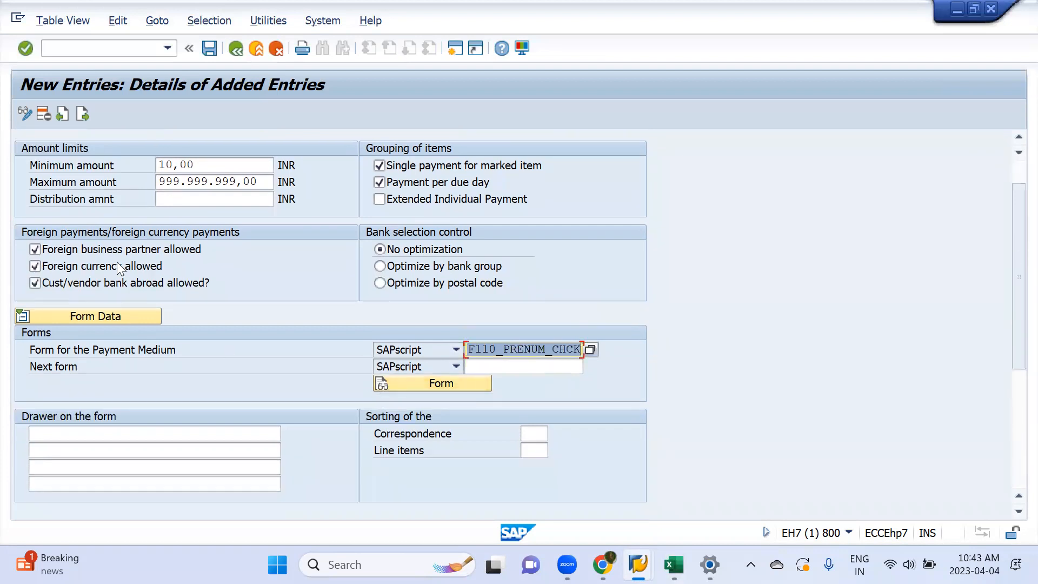
pyautogui.click(210, 48)
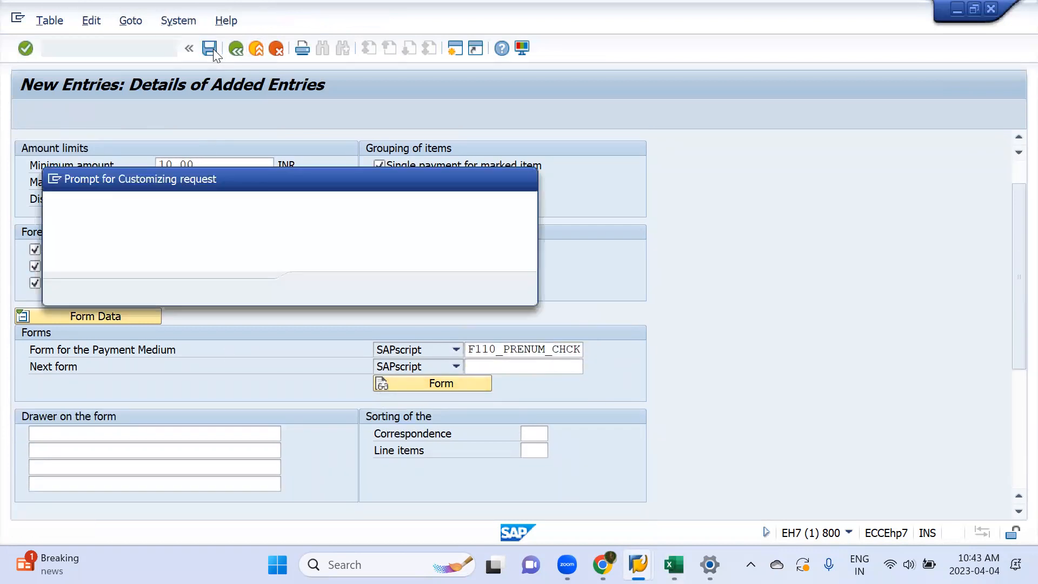
pyautogui.click(317, 288)
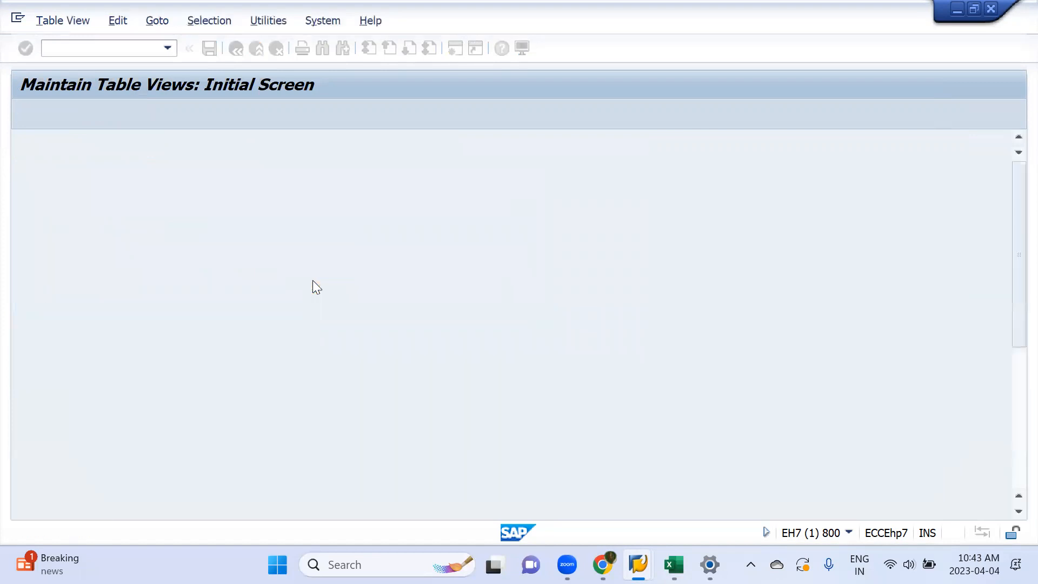
pyautogui.scroll(-3, 154, 459)
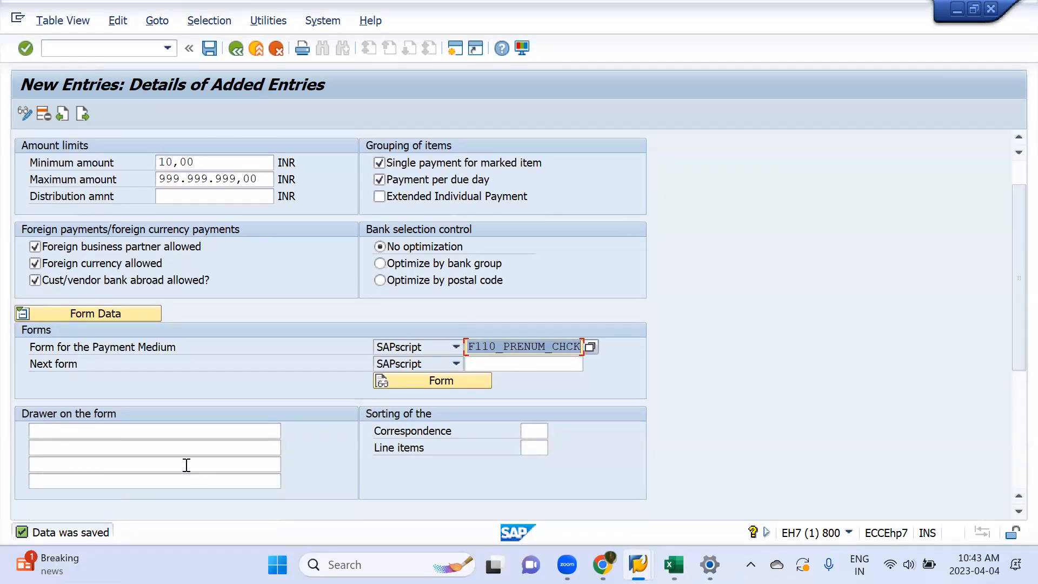
pyautogui.scroll(3, 278, 274)
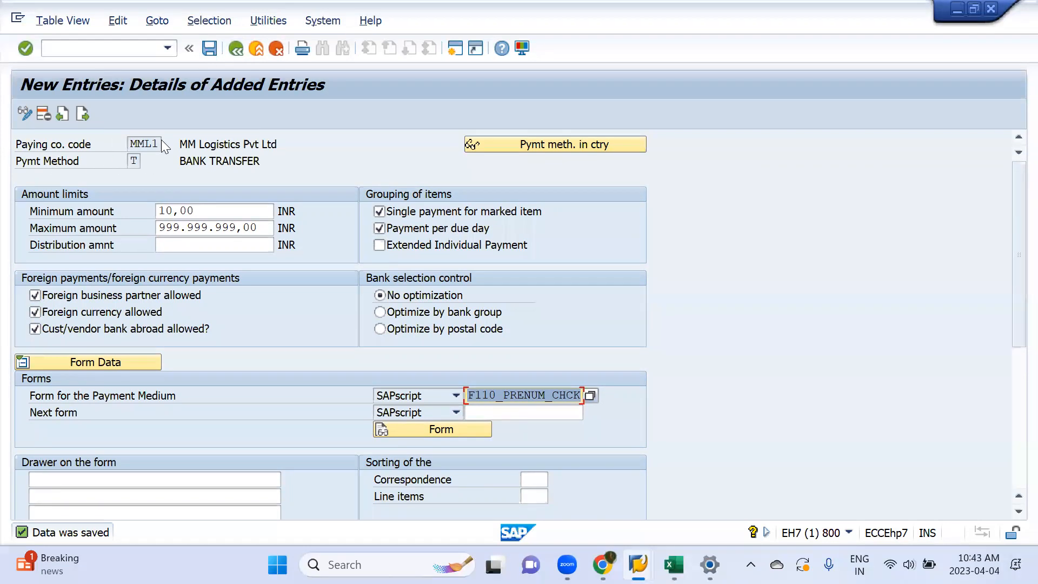
pyautogui.click(234, 48)
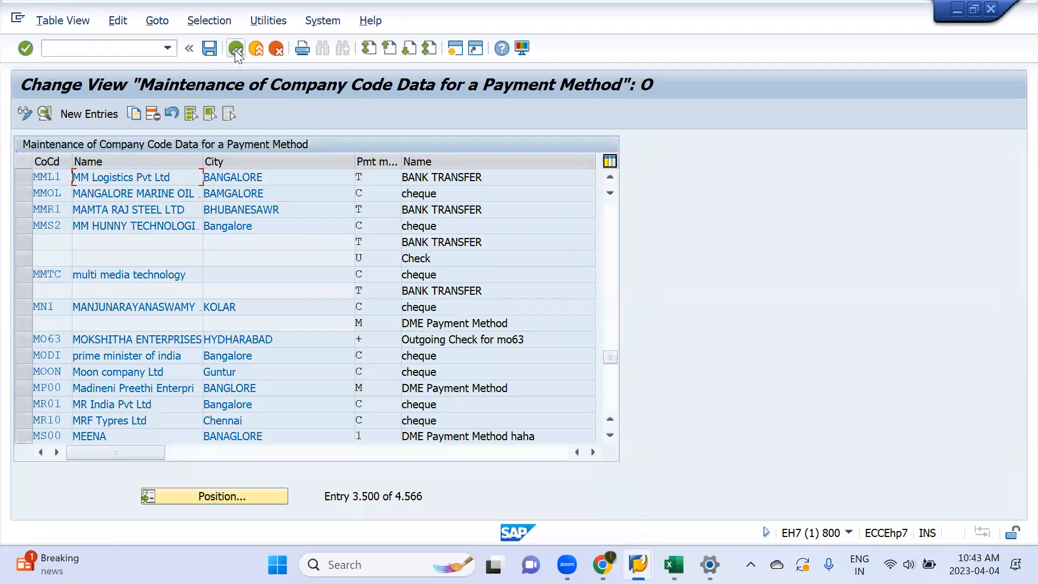
pyautogui.click(234, 50)
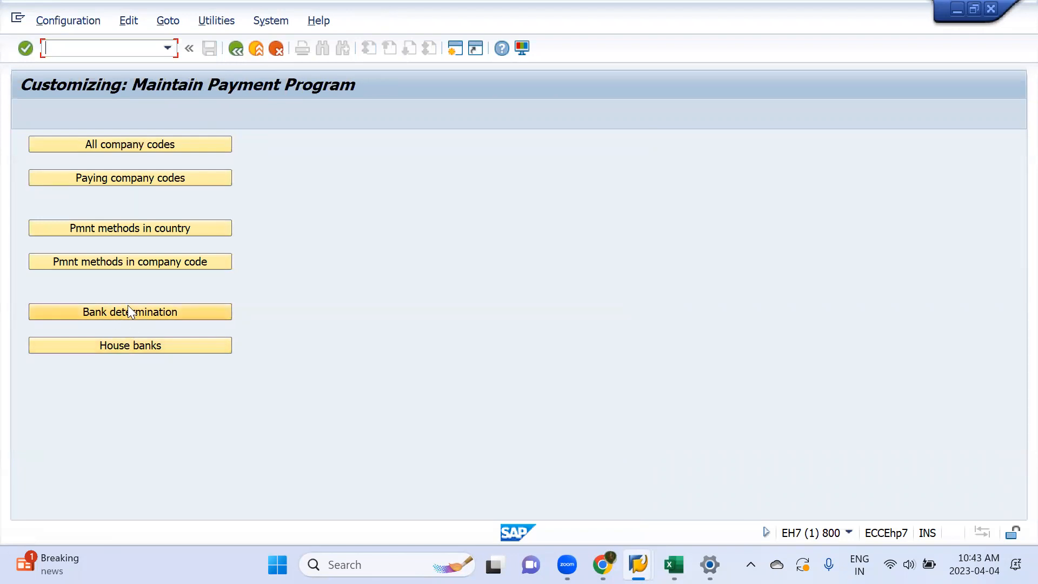
# Step: Open the house banks maintenance for company code MML1
pyautogui.click(138, 346)
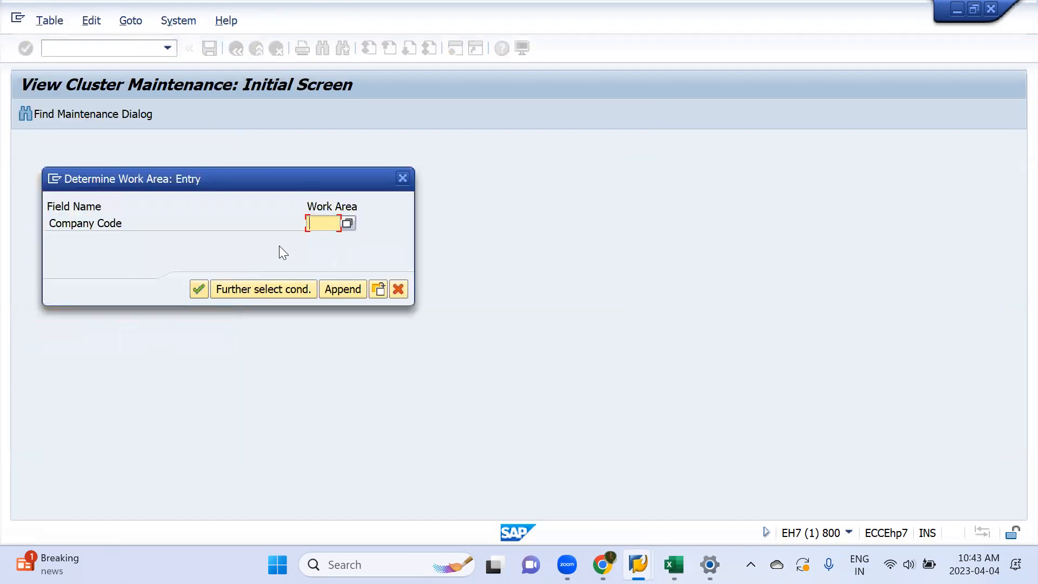
pyautogui.write('l')
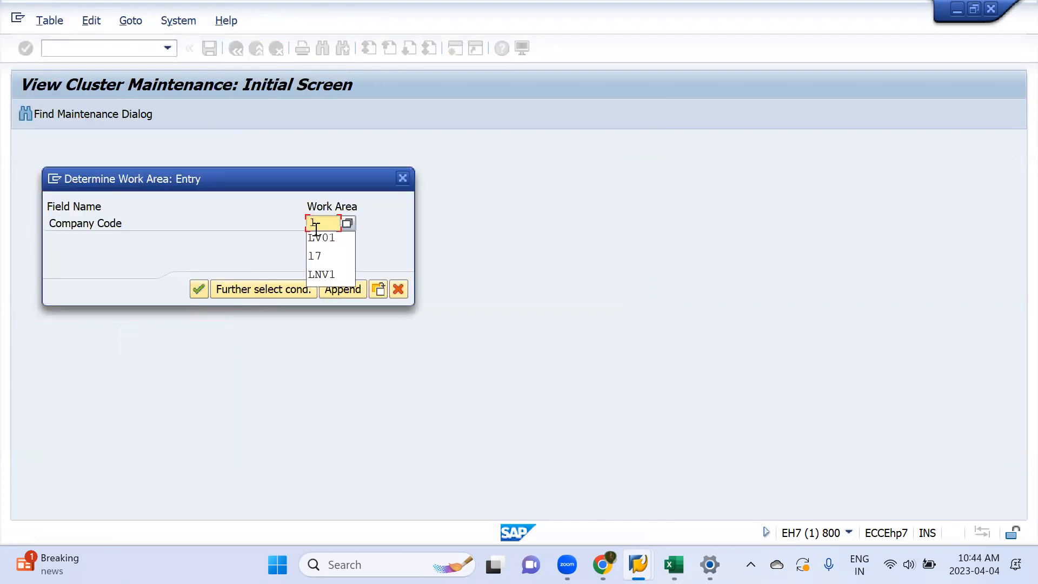
pyautogui.press('BackSpace')
pyautogui.write('mm11')
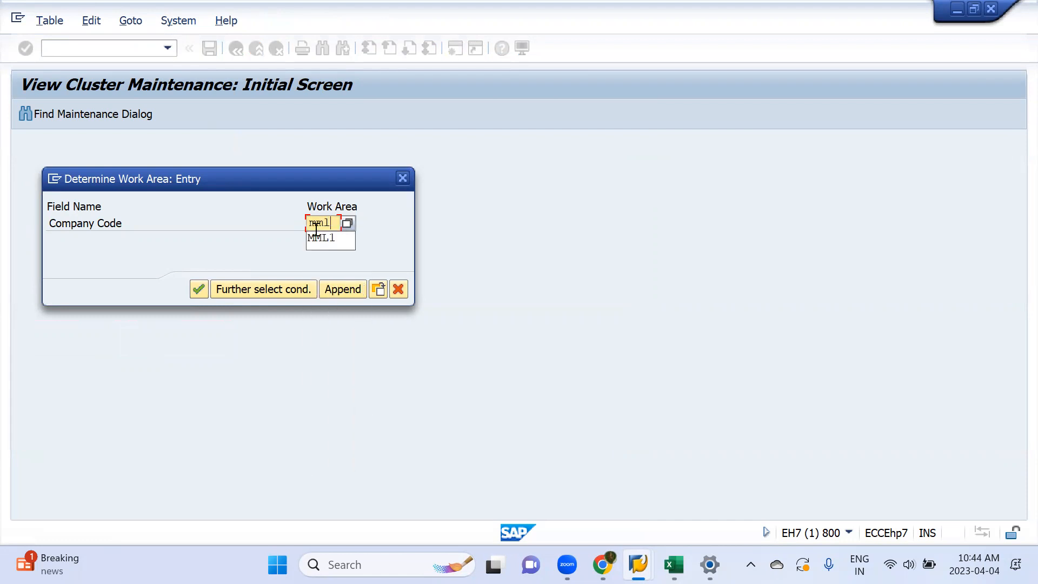
pyautogui.press('Return')
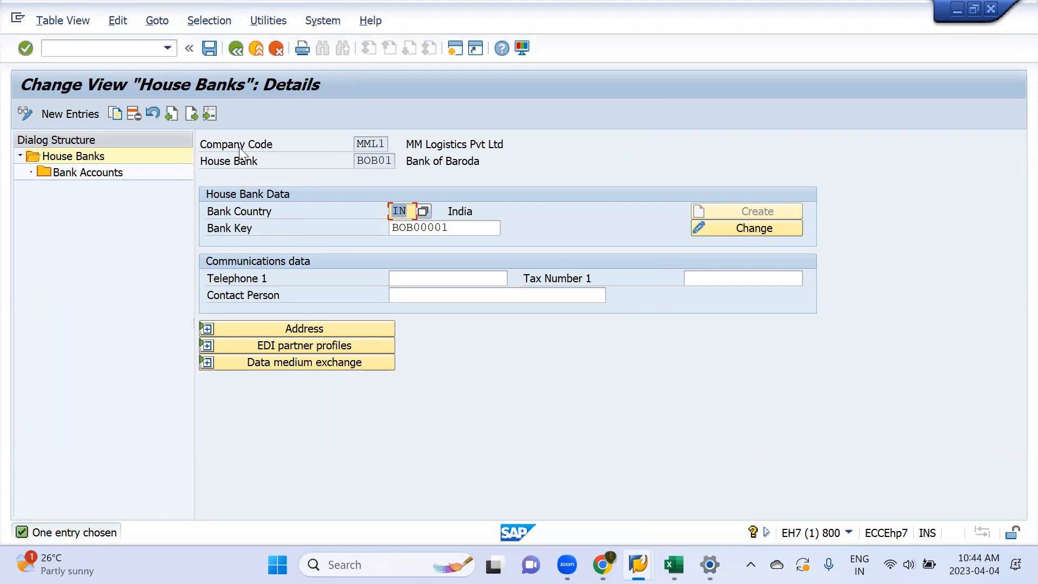
# Step: Review the bank account details of house bank BOB01 and return to the payment program customizing overview
pyautogui.doubleClick(88, 172)
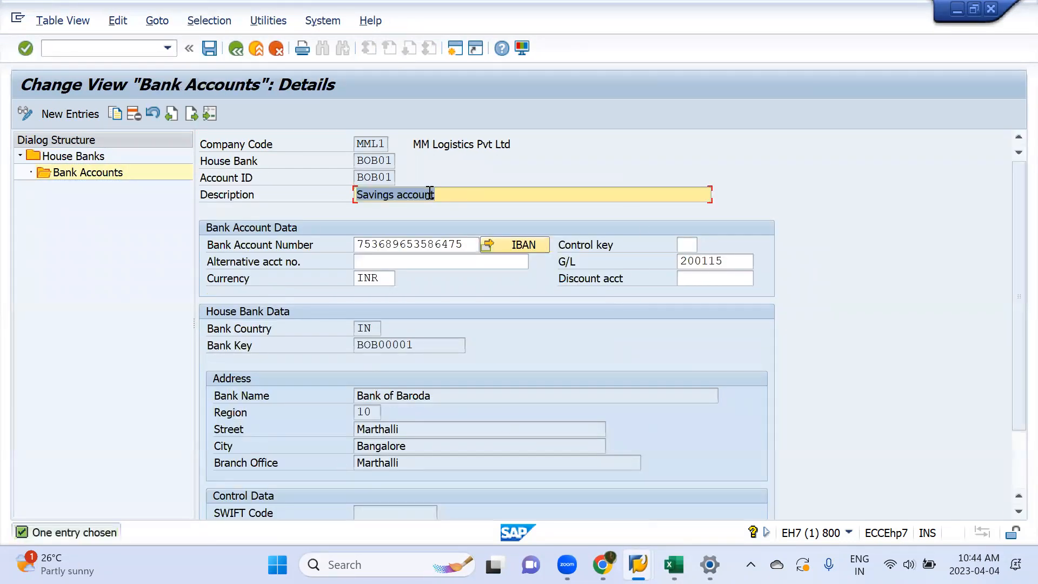
pyautogui.click(238, 47)
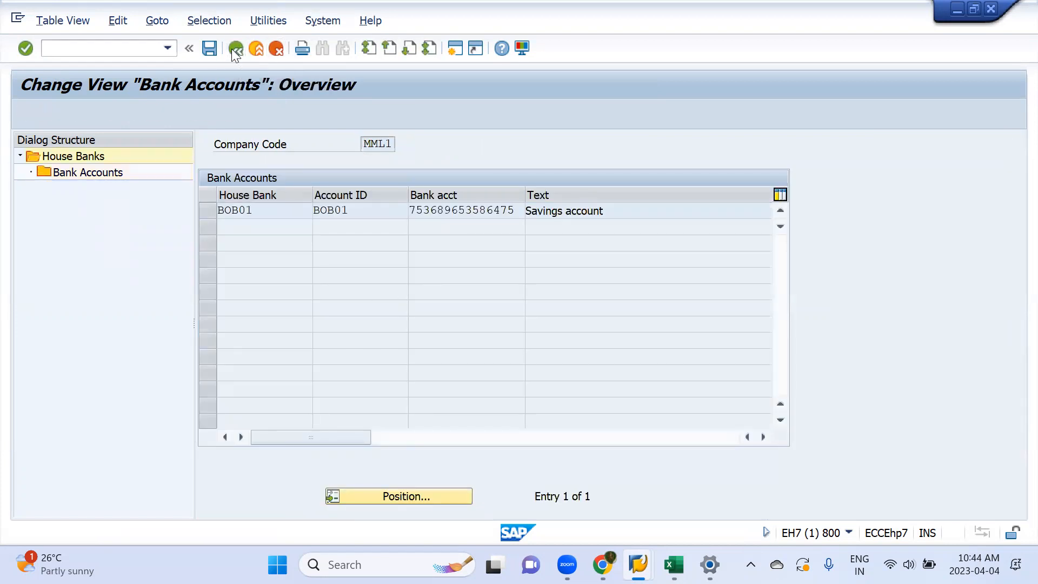
pyautogui.click(232, 49)
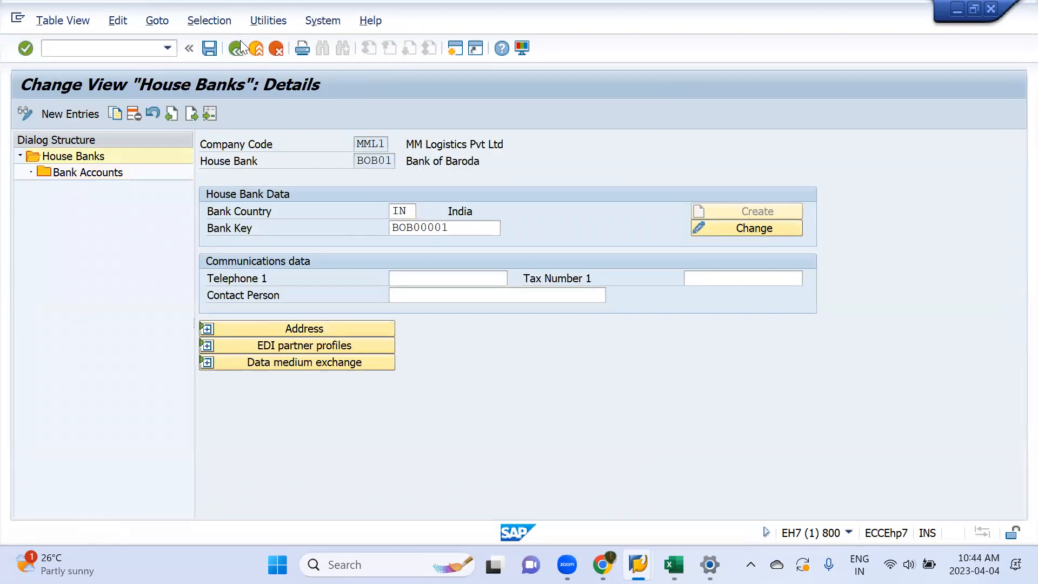
pyautogui.click(238, 46)
pyautogui.click(233, 49)
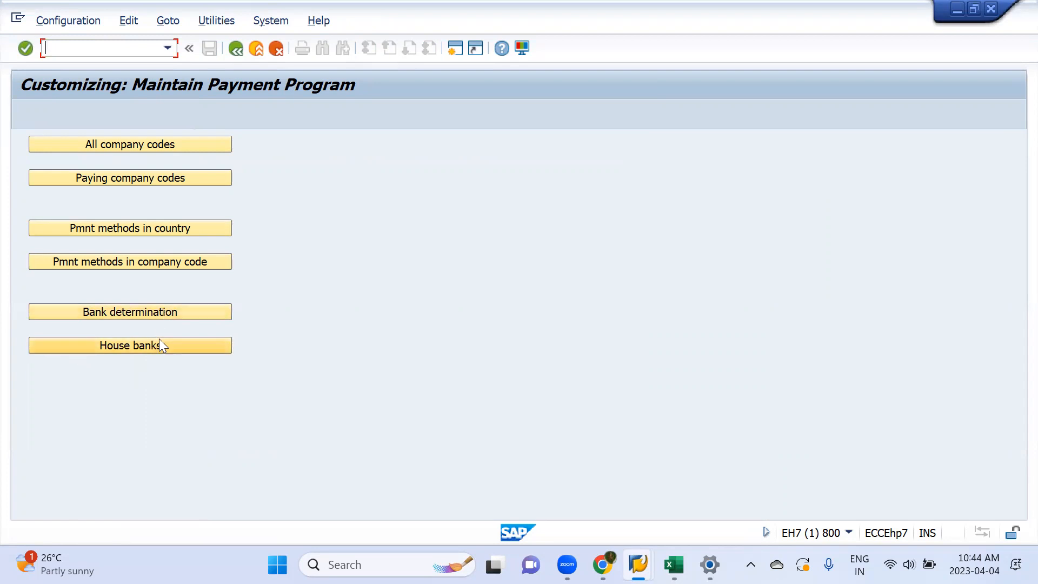
# Step: Open the bank determination settings and position the list at paying company code mml1
pyautogui.click(140, 313)
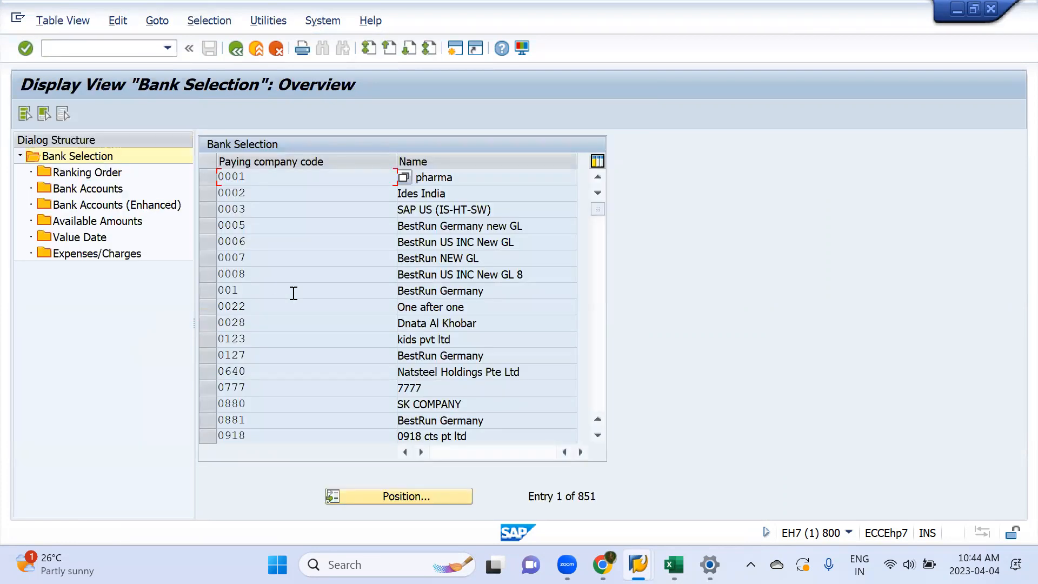
pyautogui.click(404, 495)
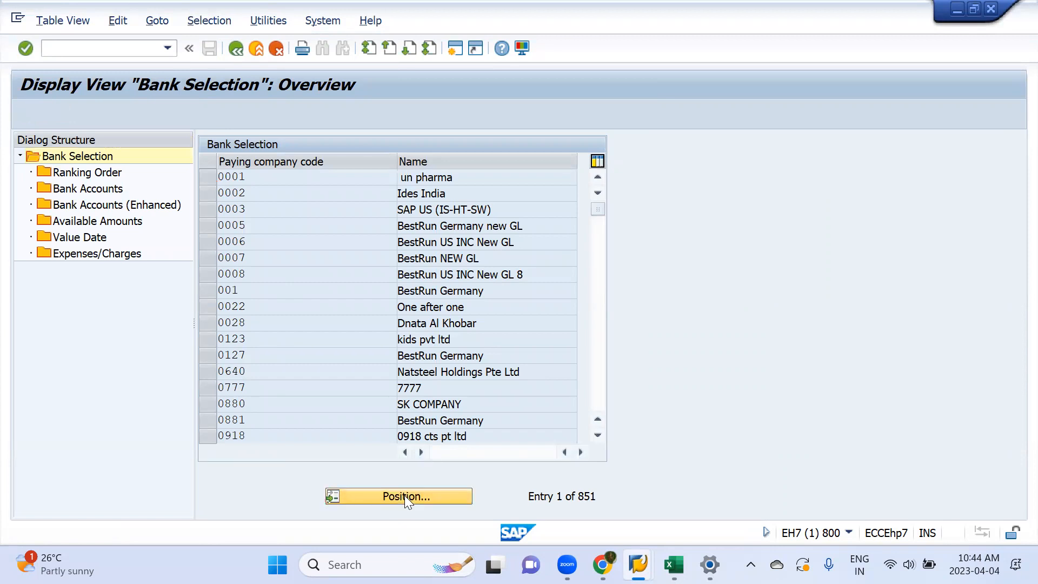
pyautogui.write('mml1')
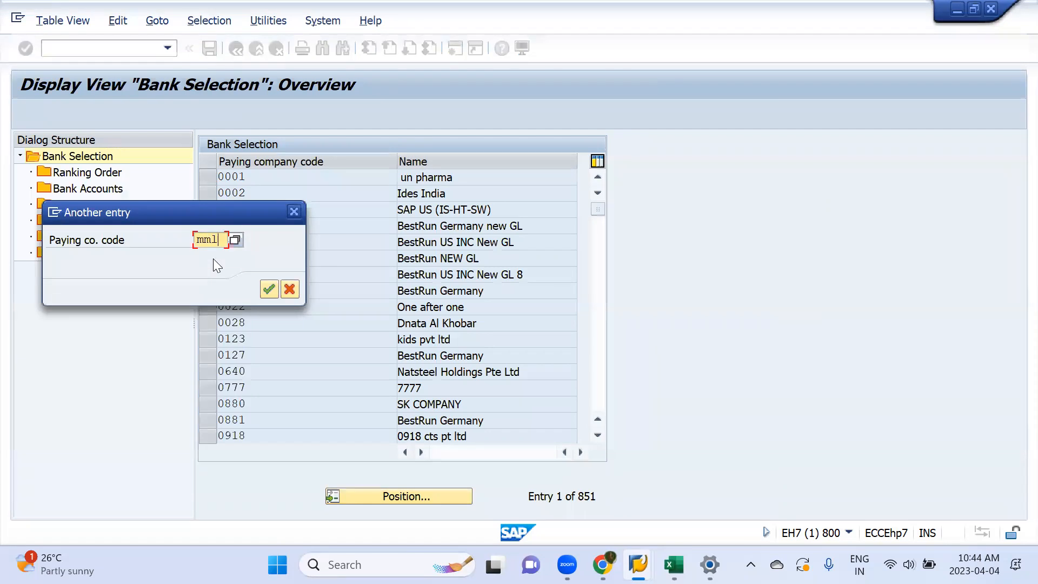
pyautogui.press('Return')
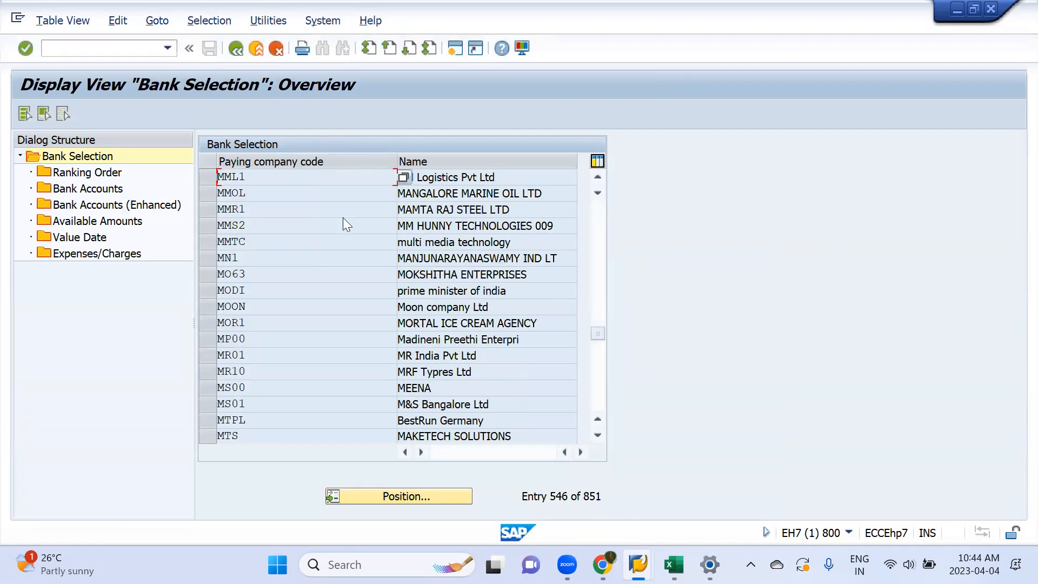
# Step: Open the ranking order for paying company code MML1 and start new entries
pyautogui.click(204, 176)
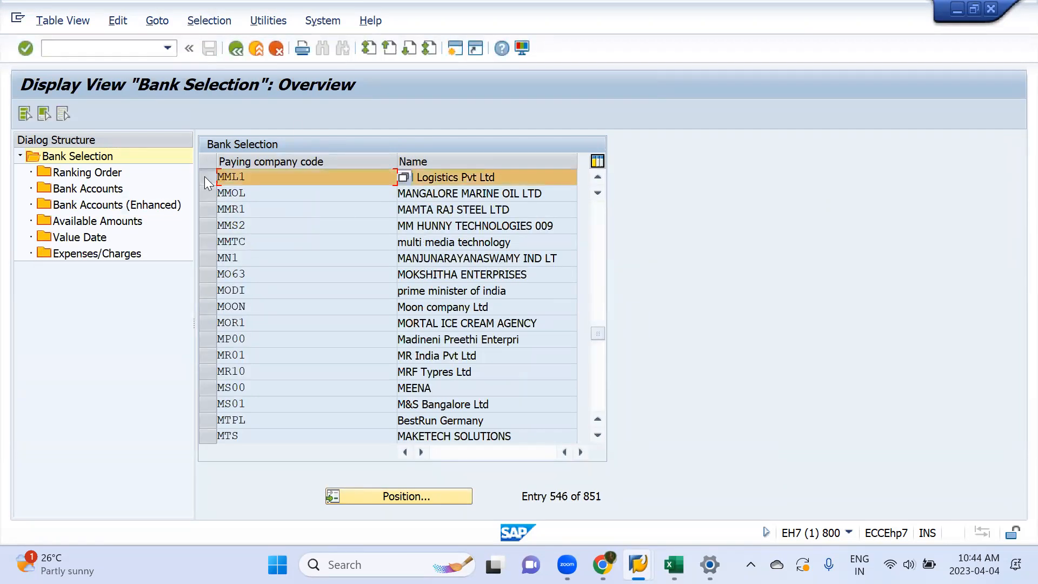
pyautogui.doubleClick(90, 174)
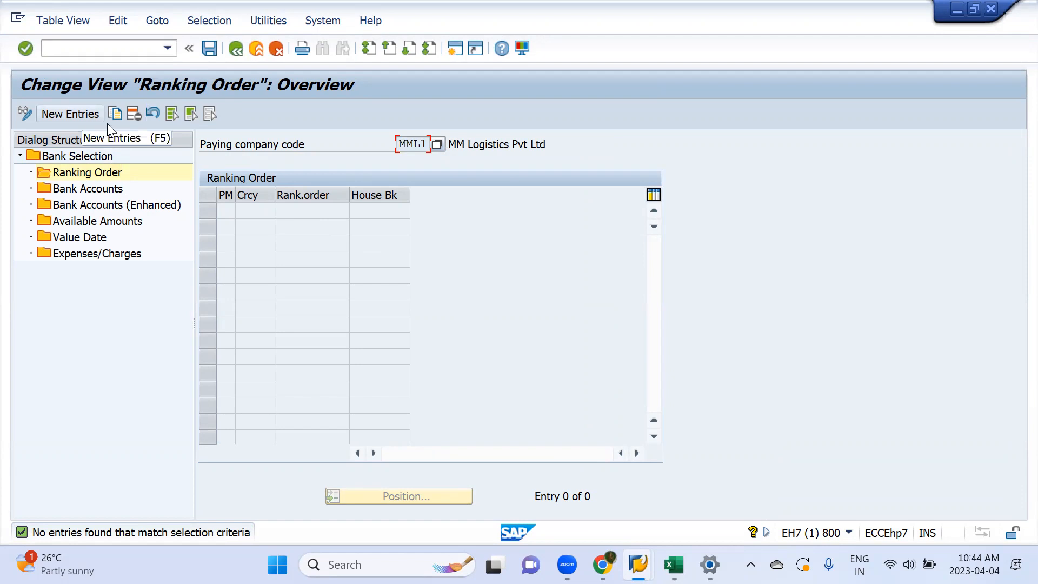
pyautogui.click(69, 115)
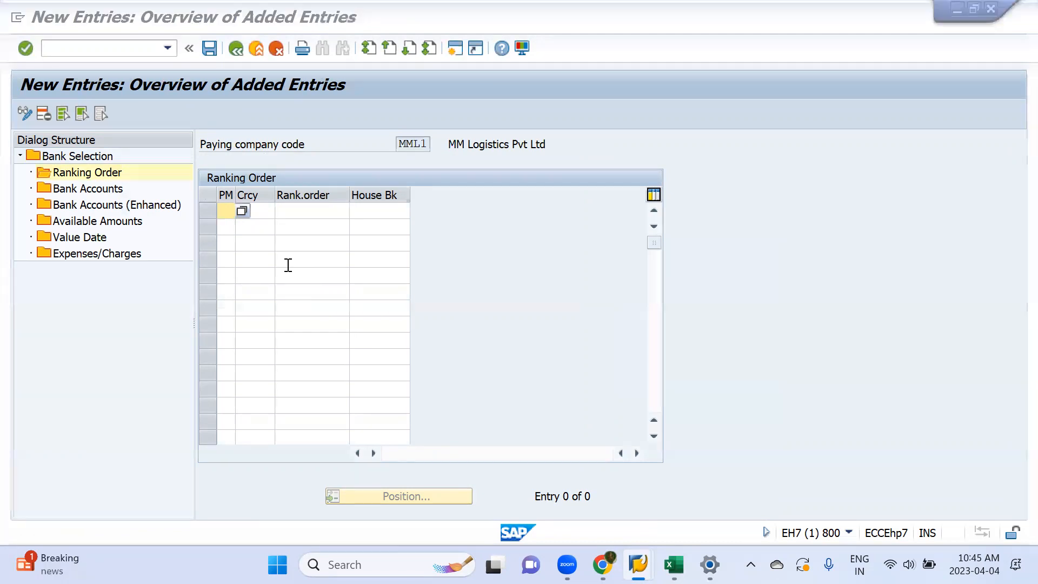
# Step: Switch to the Book1 workbook in Excel and list the banks ICICI, SBI and HDFC in cells K5 to K7
pyautogui.hotkey('alt', 'Tab')
pyautogui.press('Tab')
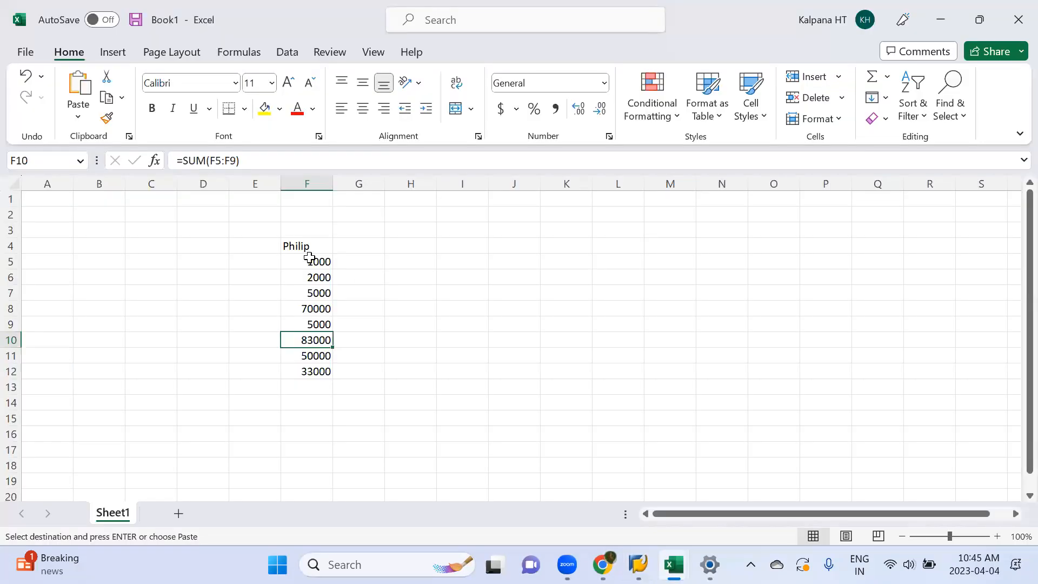
pyautogui.click(553, 267)
pyautogui.write('ICICI')
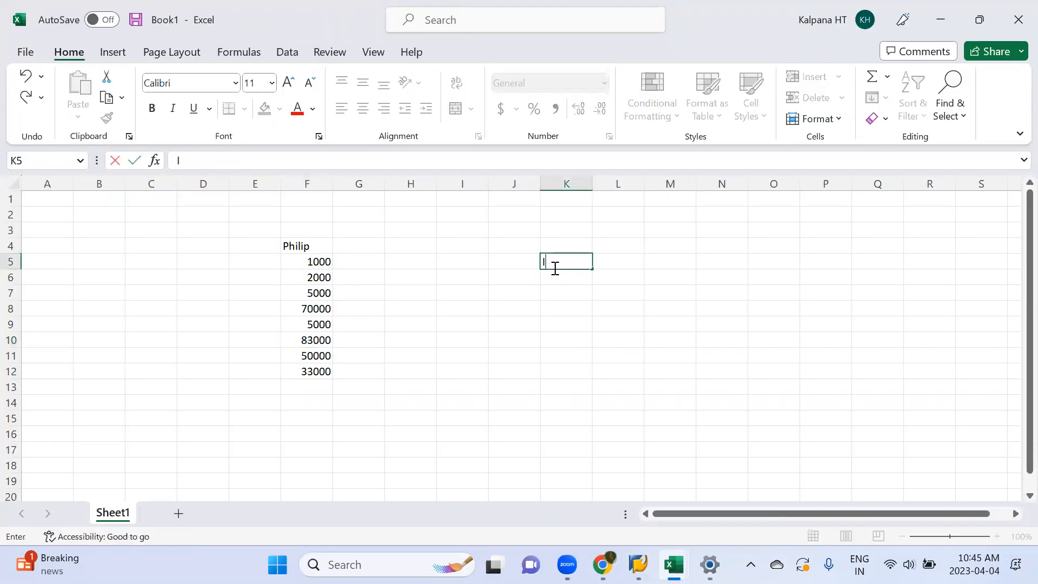
pyautogui.press('Return')
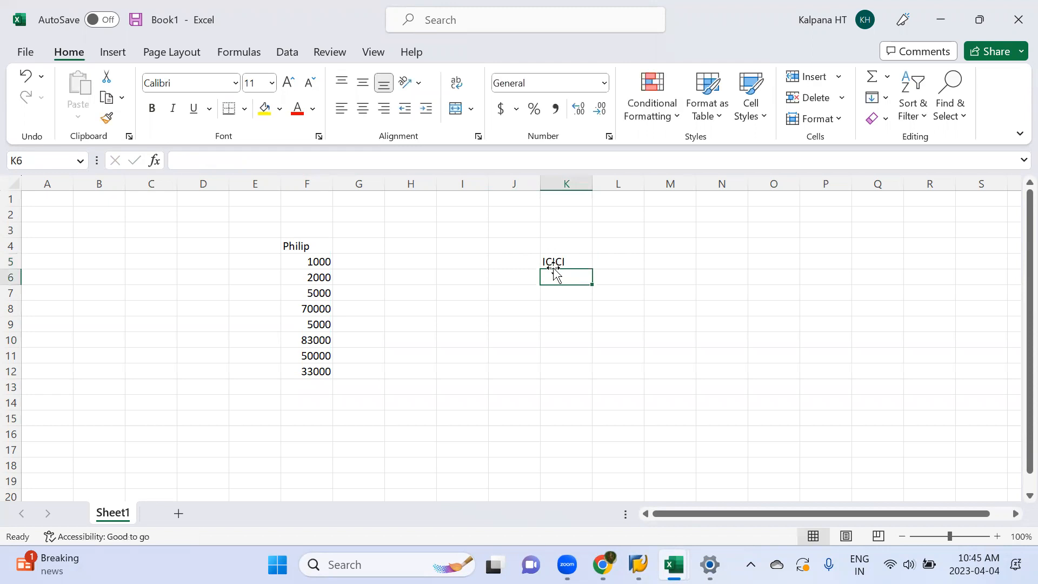
pyautogui.write('SBI')
pyautogui.press('Return')
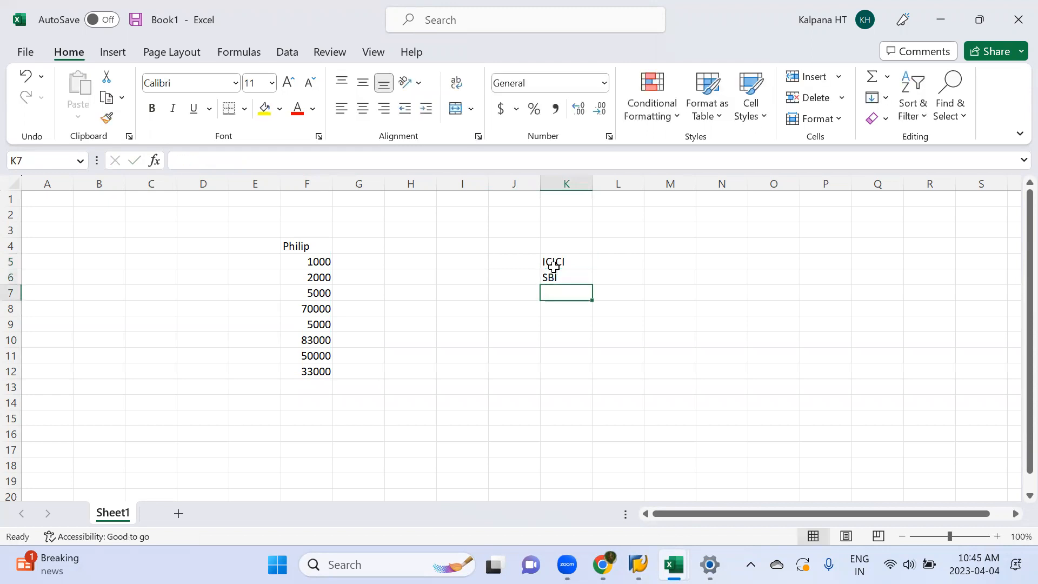
pyautogui.write('HDFC')
pyautogui.press('Return')
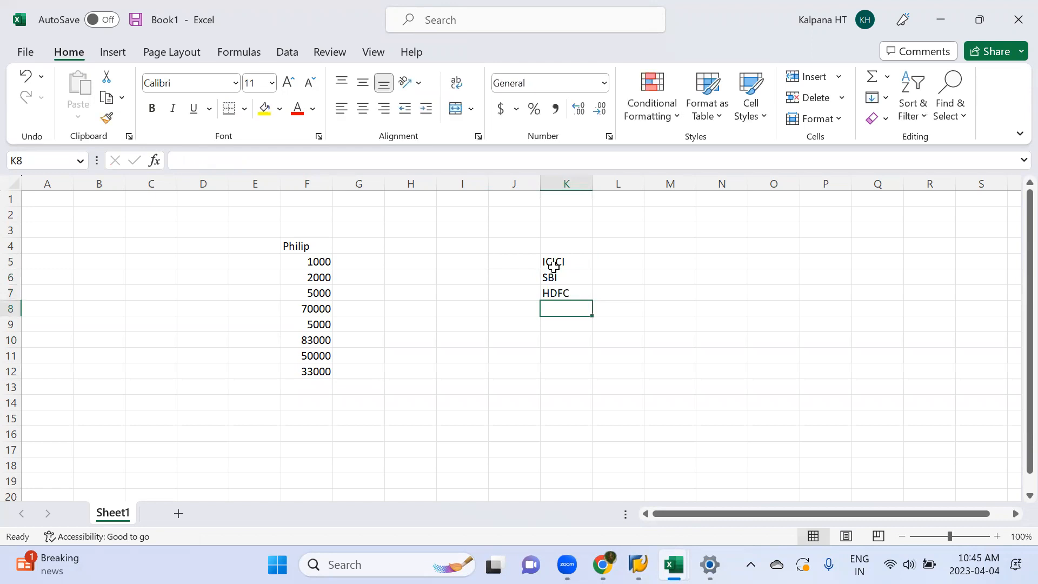
# Step: Add AXIS to the bank list in cell K8 and briefly check the empty ranking order table in SAP
pyautogui.write('AXIS')
pyautogui.press('Return')
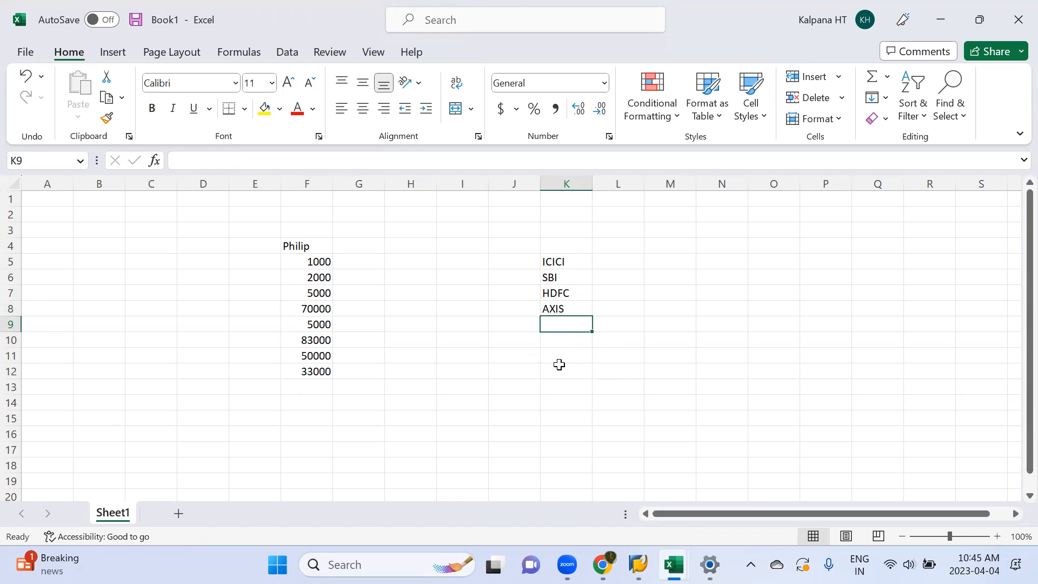
pyautogui.hotkey('alt', 'Tab')
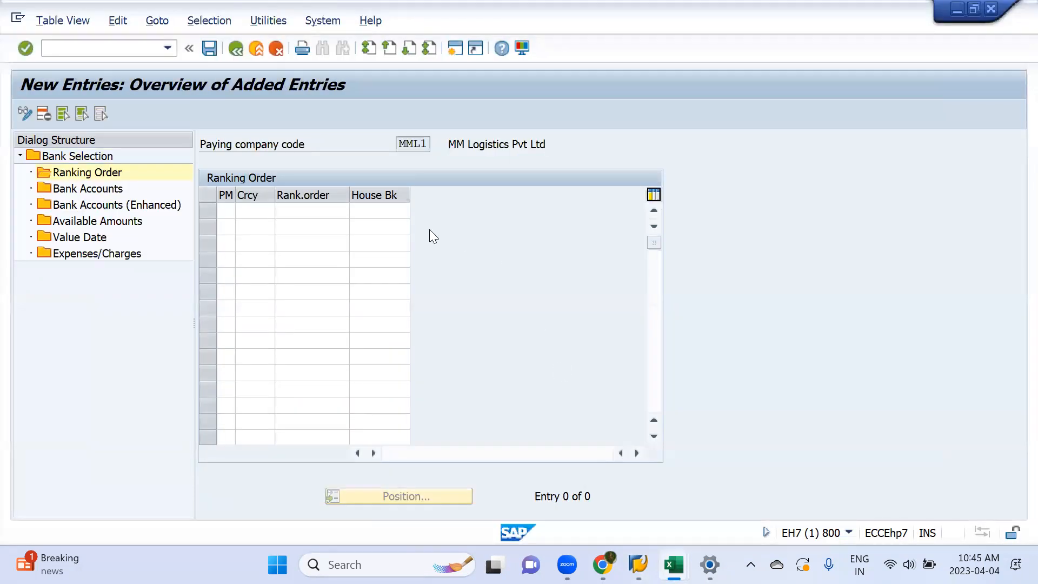
pyautogui.hotkey('alt', 'Tab')
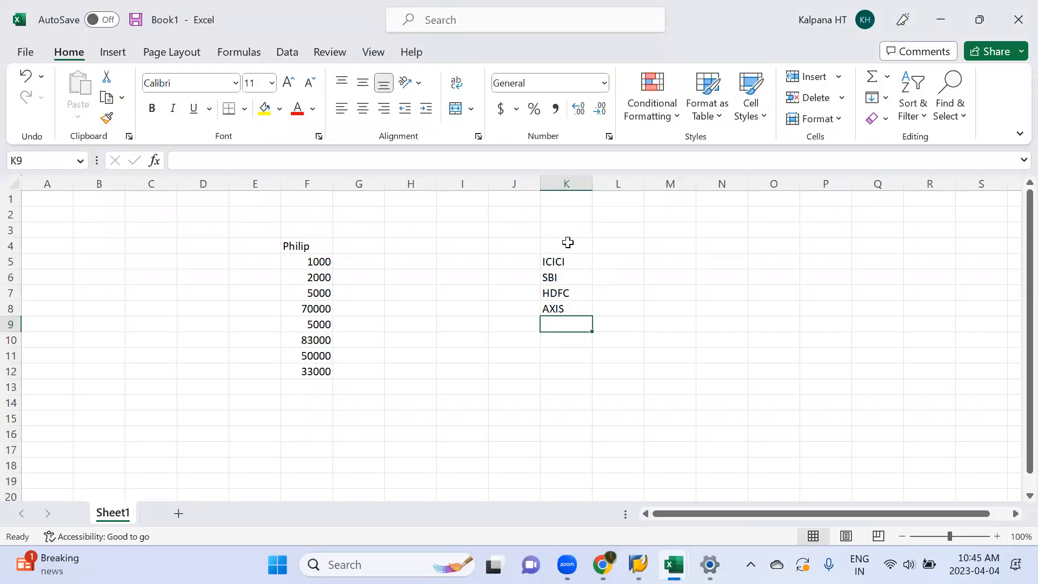
# Step: Enter the example payment amount 450000 in cell L12 of the Book1 workbook
pyautogui.click(602, 373)
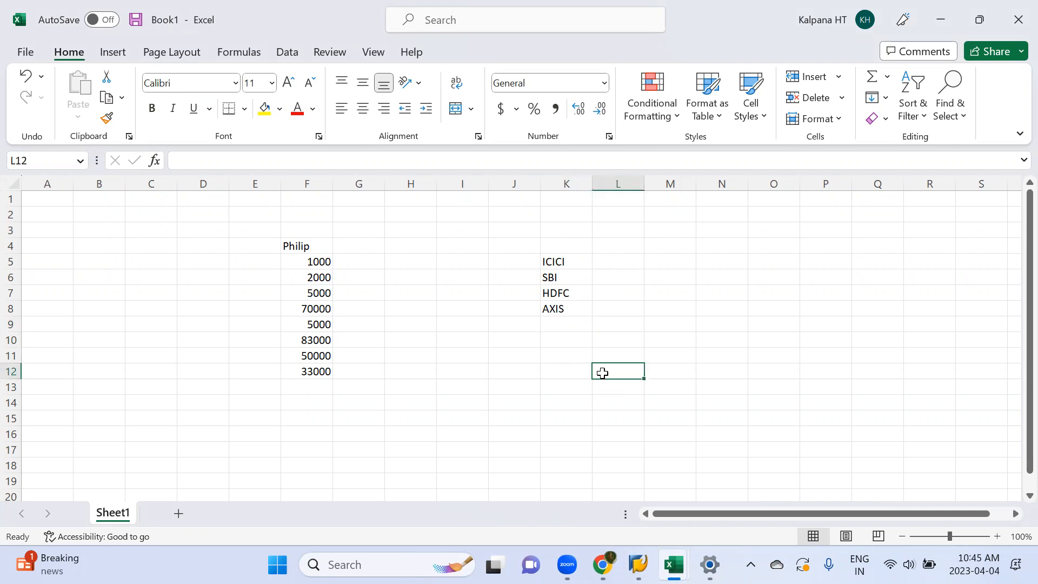
pyautogui.write('40000')
pyautogui.press('BackSpace')
pyautogui.press('BackSpace')
pyautogui.press('BackSpace')
pyautogui.press('BackSpace')
pyautogui.write('5000')
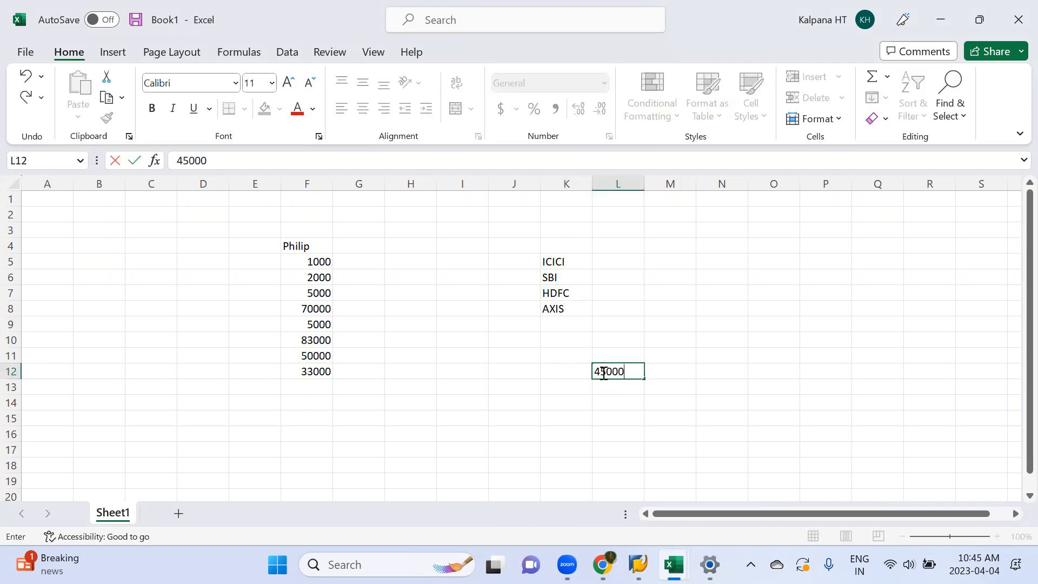
pyautogui.write('0')
pyautogui.press('Return')
# Step: Enter the amounts 300000, 400000, 500000 and 450000 beside ICICI, SBI, HDFC and AXIS in cells L5 to L8
pyautogui.click(632, 258)
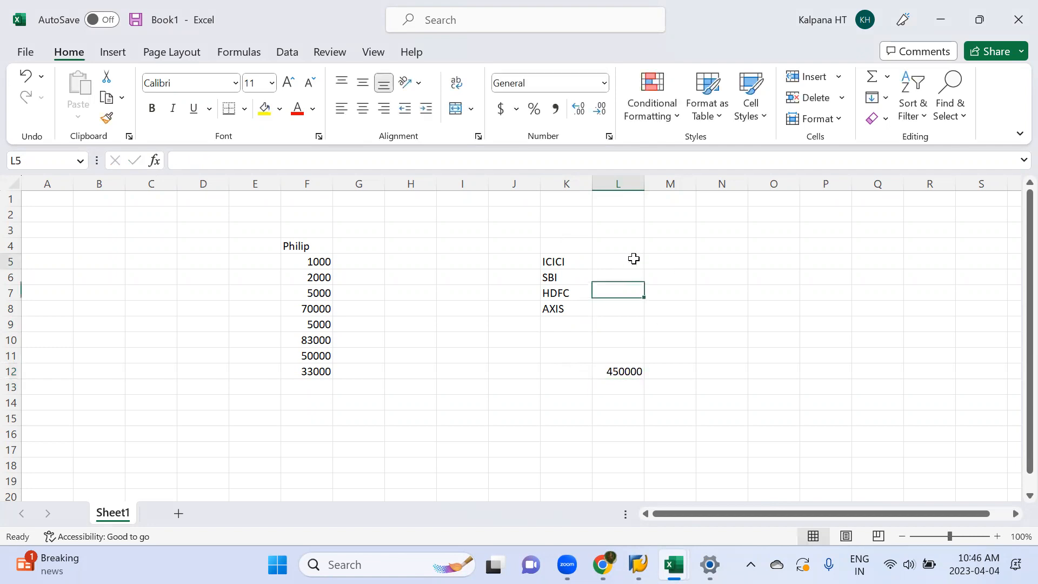
pyautogui.doubleClick(635, 260)
pyautogui.write('30000')
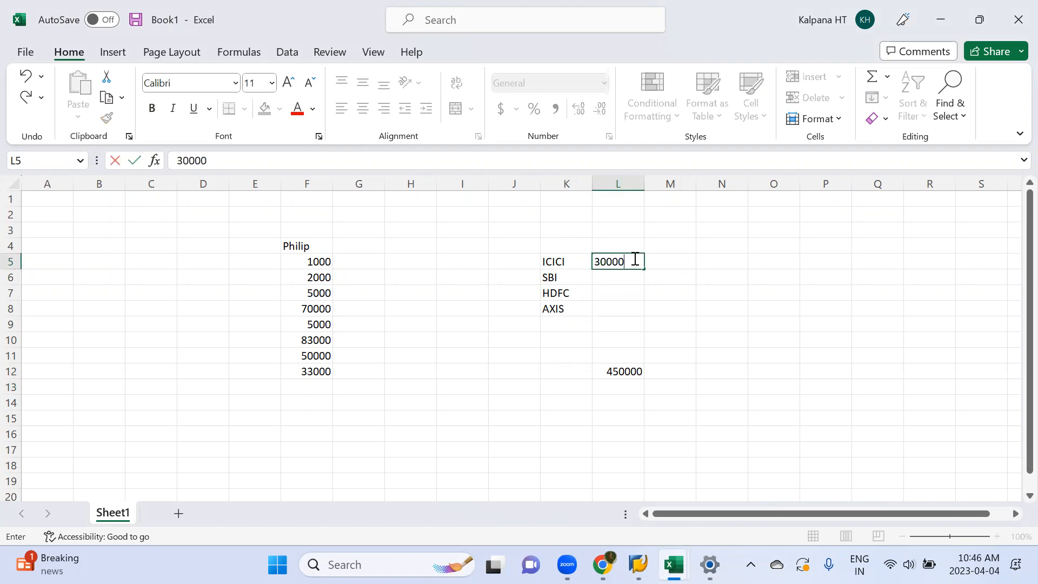
pyautogui.write('0')
pyautogui.press('Return')
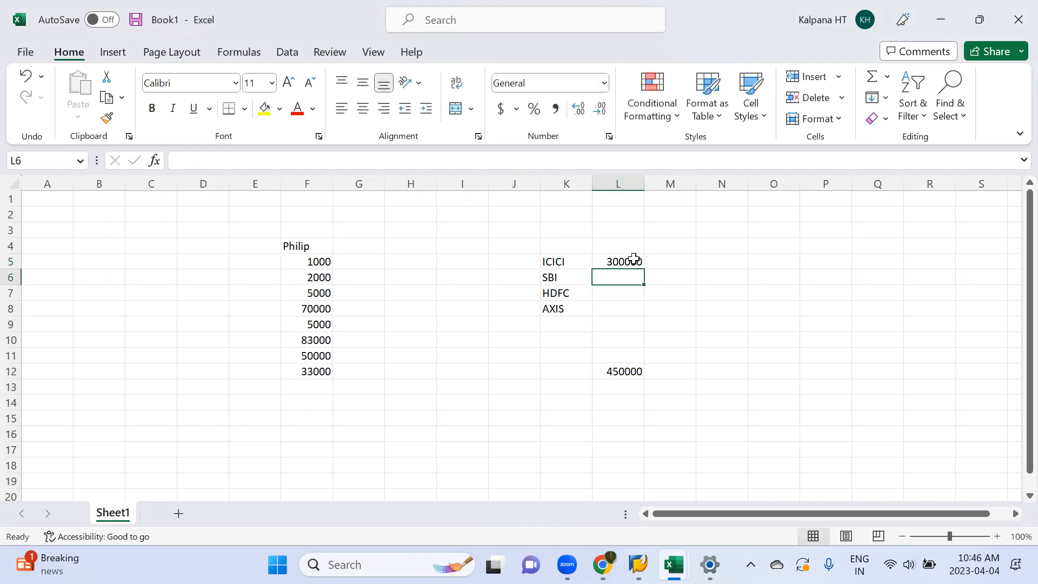
pyautogui.write('400000')
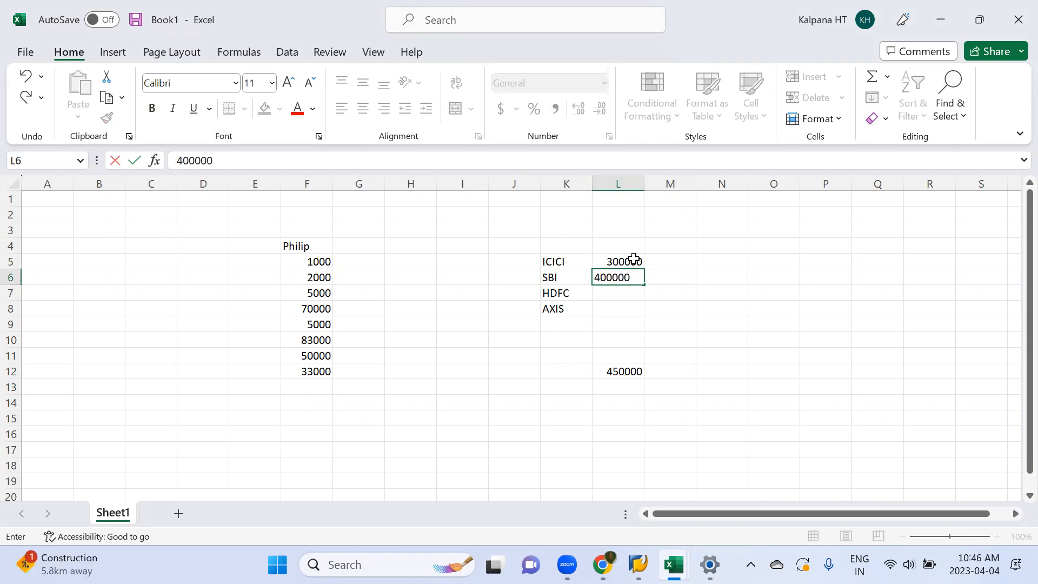
pyautogui.press('Return')
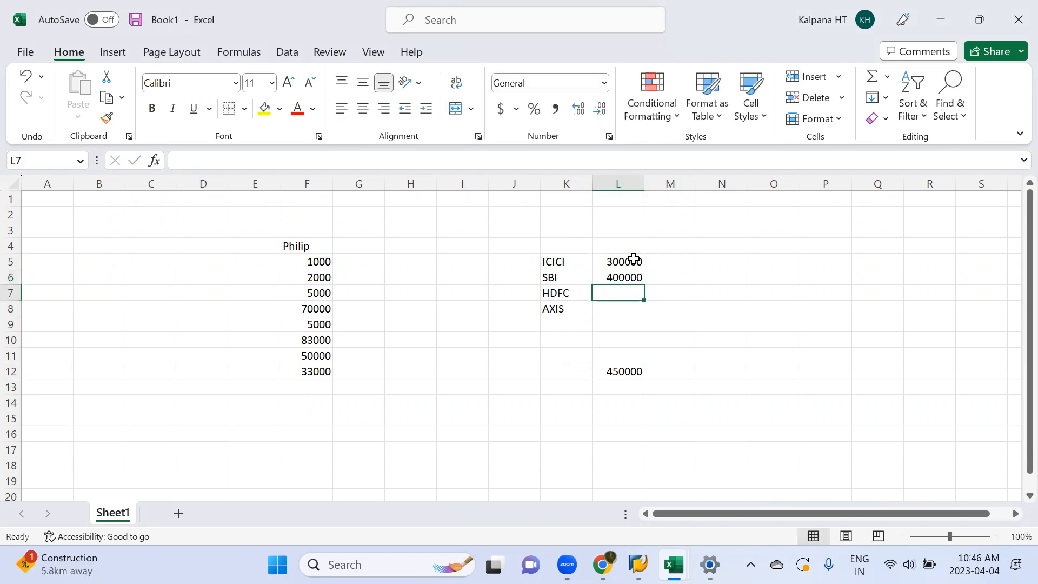
pyautogui.write('500000')
pyautogui.press('Return')
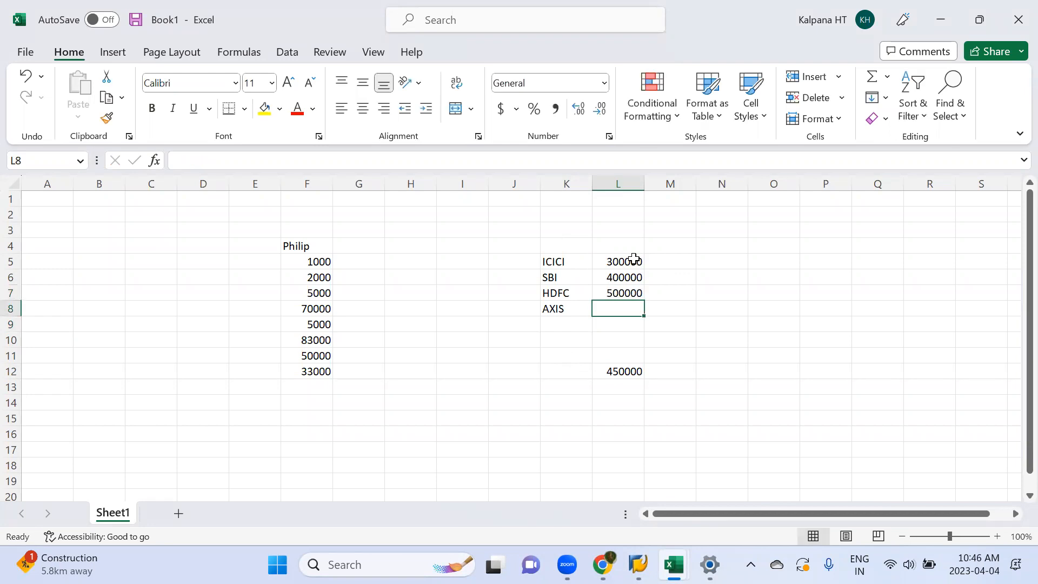
pyautogui.write('450000')
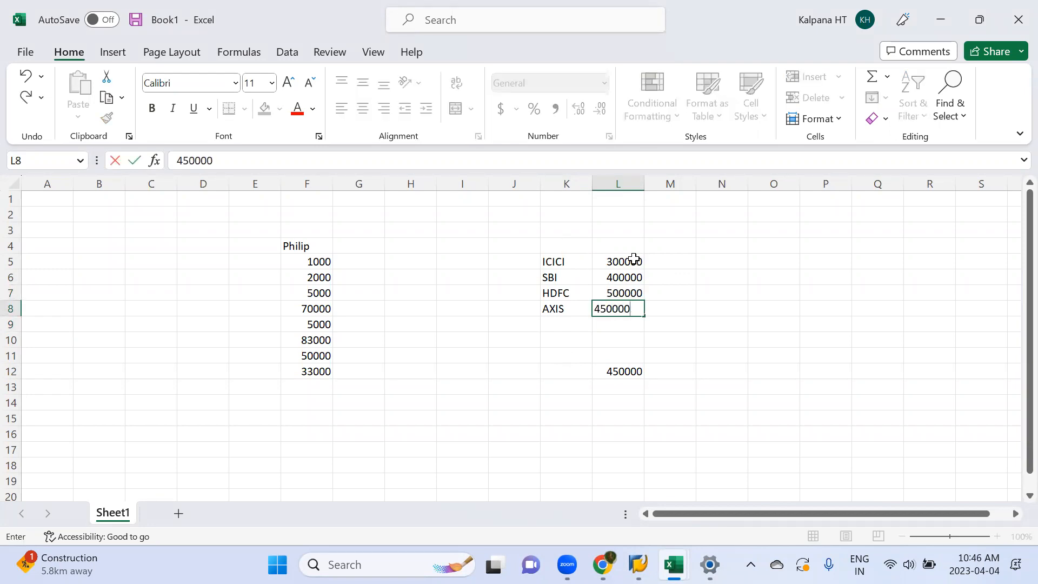
pyautogui.press('Return')
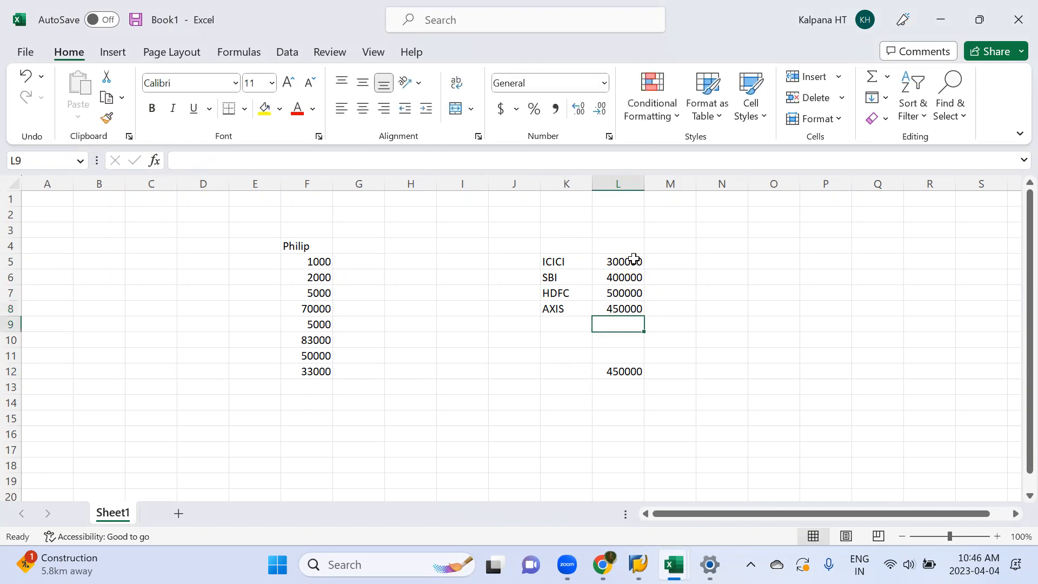
# Step: Number the four banks with ranks 1 to 4 in cells M5 to M8
pyautogui.click(680, 259)
pyautogui.write('1')
pyautogui.press('Return')
pyautogui.write('2')
pyautogui.press('Return')
pyautogui.write('3')
pyautogui.press('Return')
pyautogui.write('4')
pyautogui.press('Return')
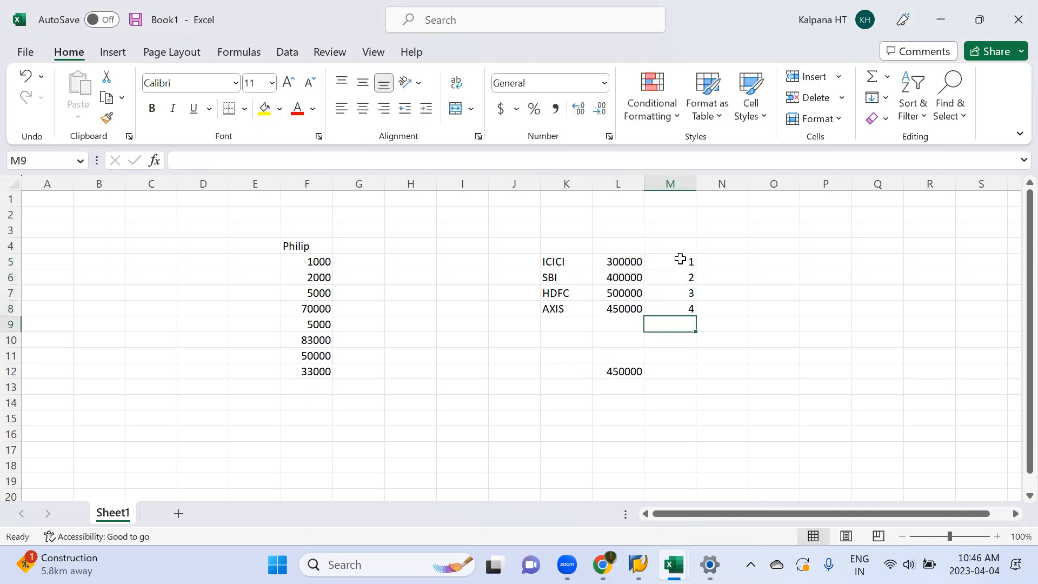
# Step: Examine each bank's rank in cells M5 to M8 against the payment amount in L12
pyautogui.click(623, 369)
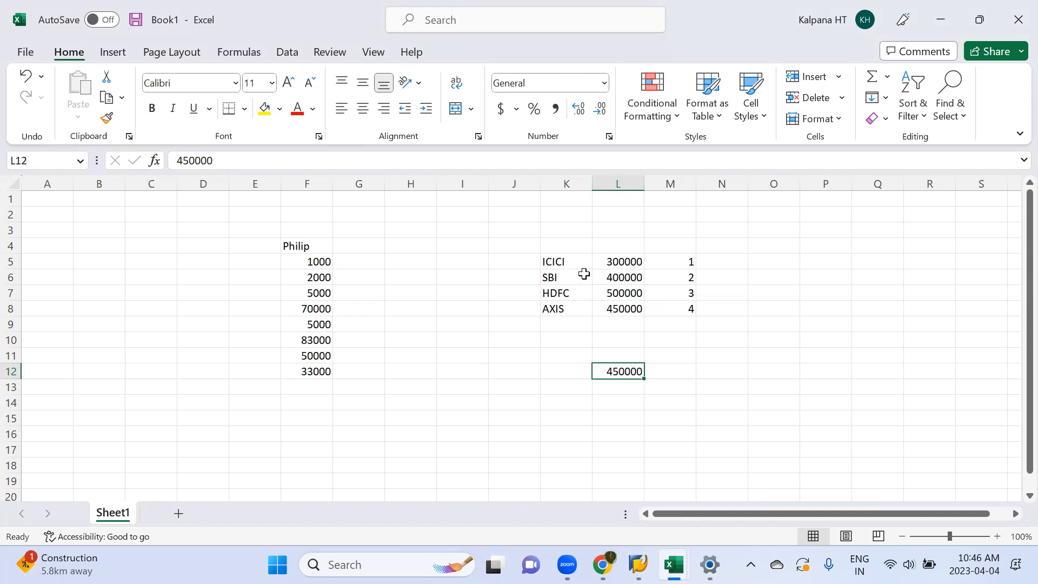
pyautogui.click(686, 263)
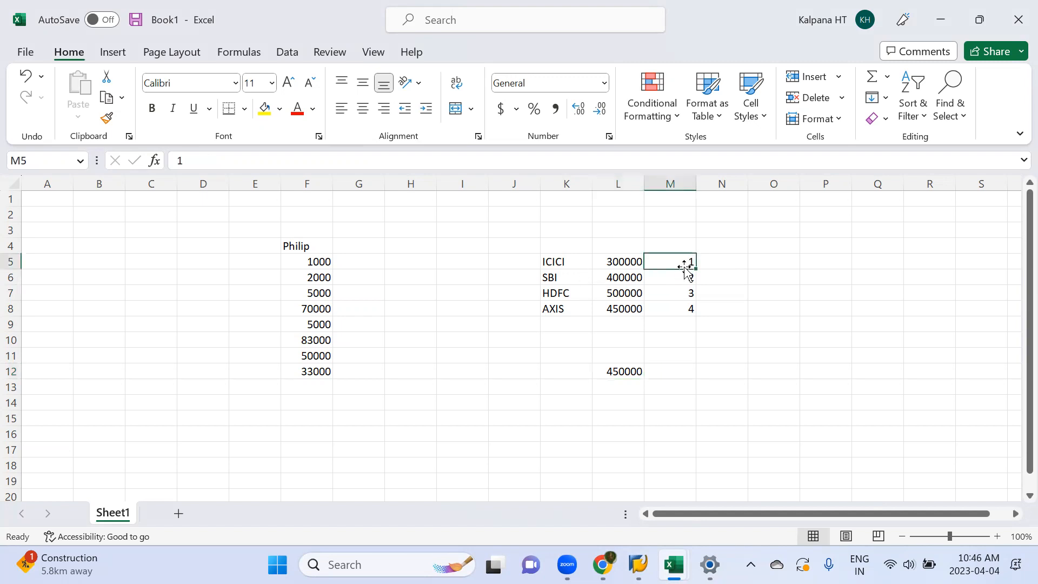
pyautogui.click(685, 280)
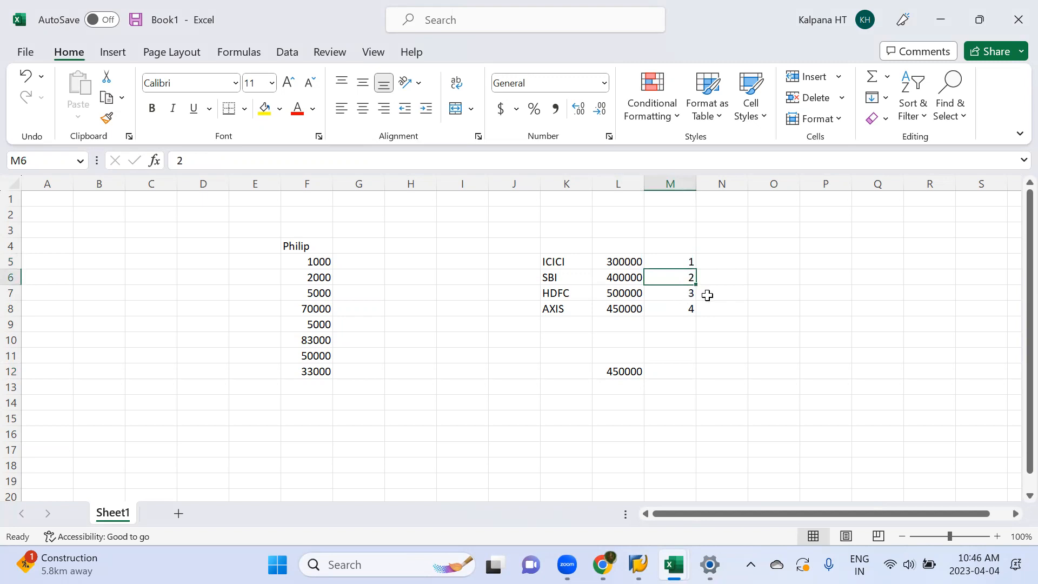
pyautogui.click(684, 294)
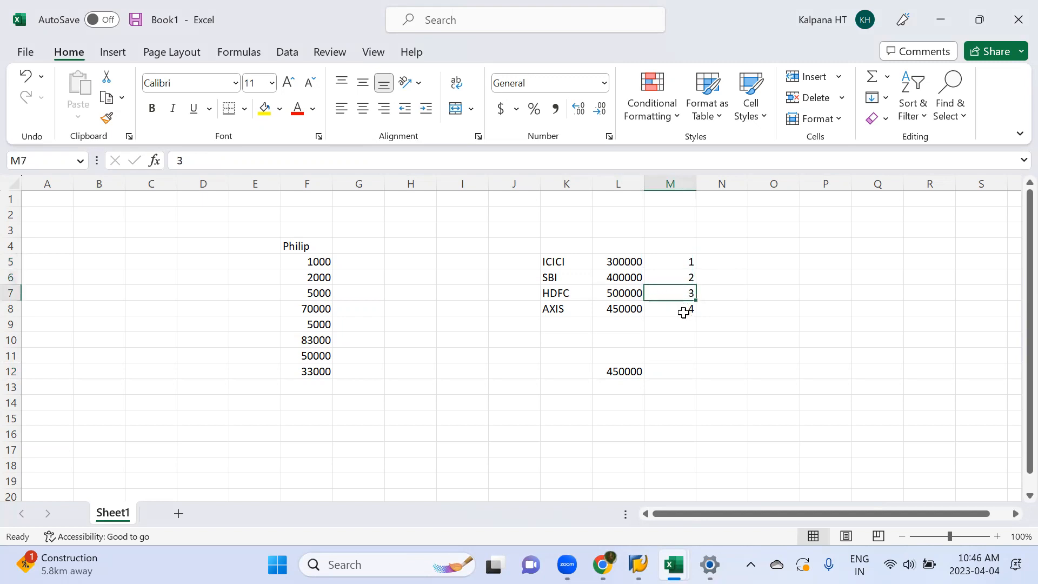
pyautogui.click(683, 309)
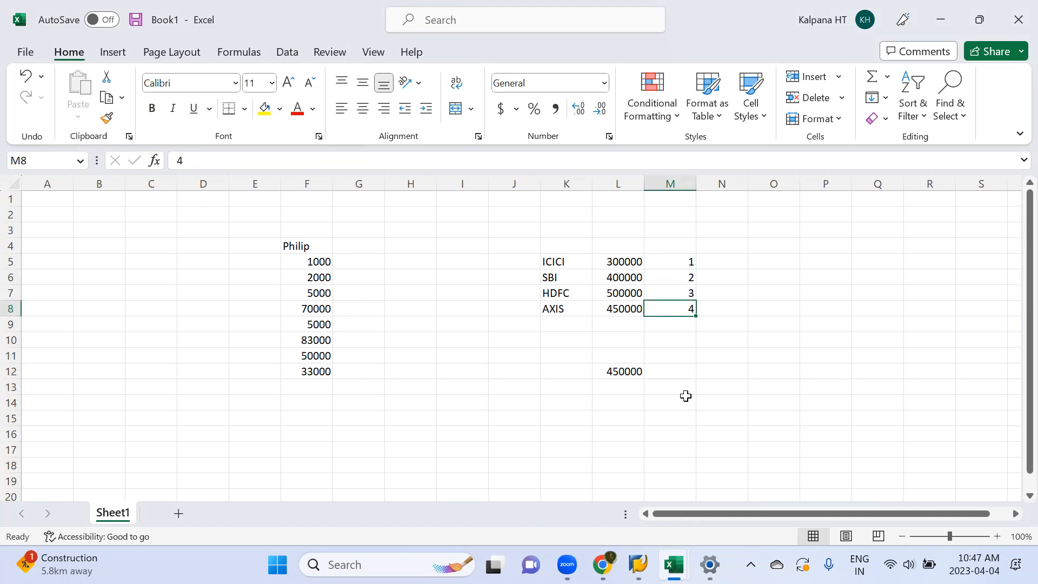
pyautogui.click(616, 373)
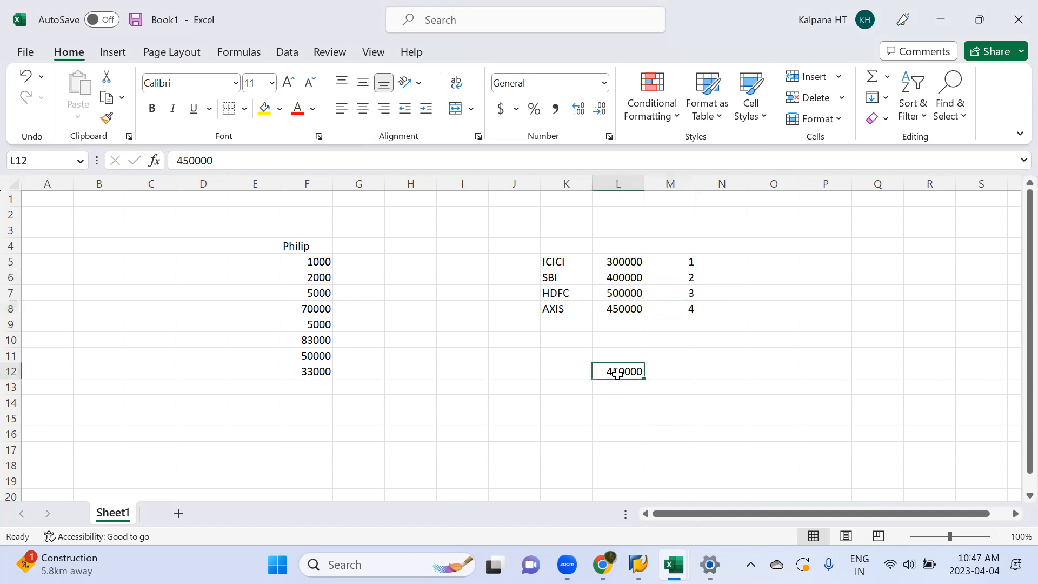
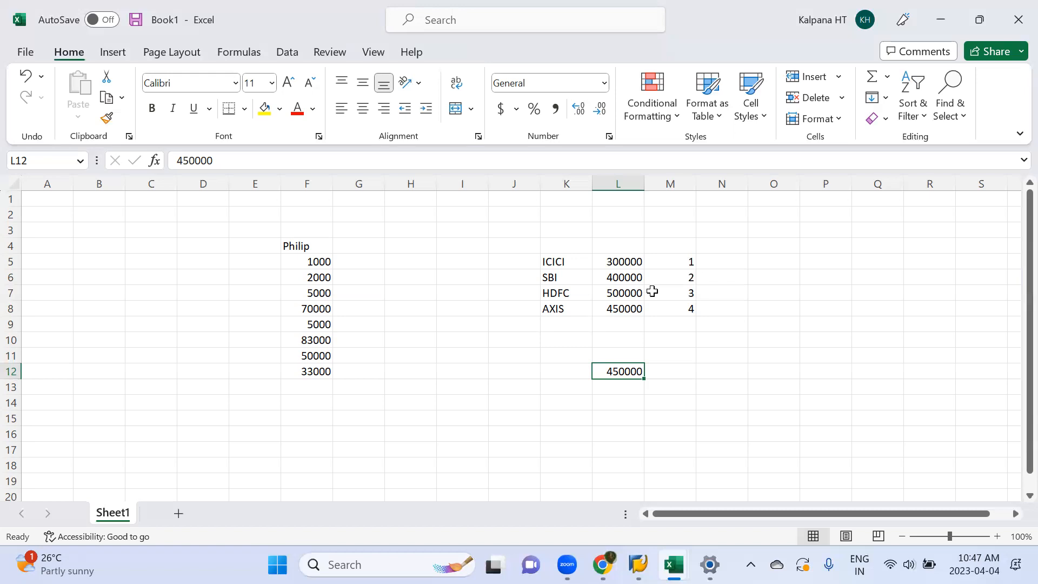
# Step: Compare the ICICI, SBI and HDFC amounts in L5 to L7 with the payment amount in L12, following the rank order
pyautogui.click(615, 262)
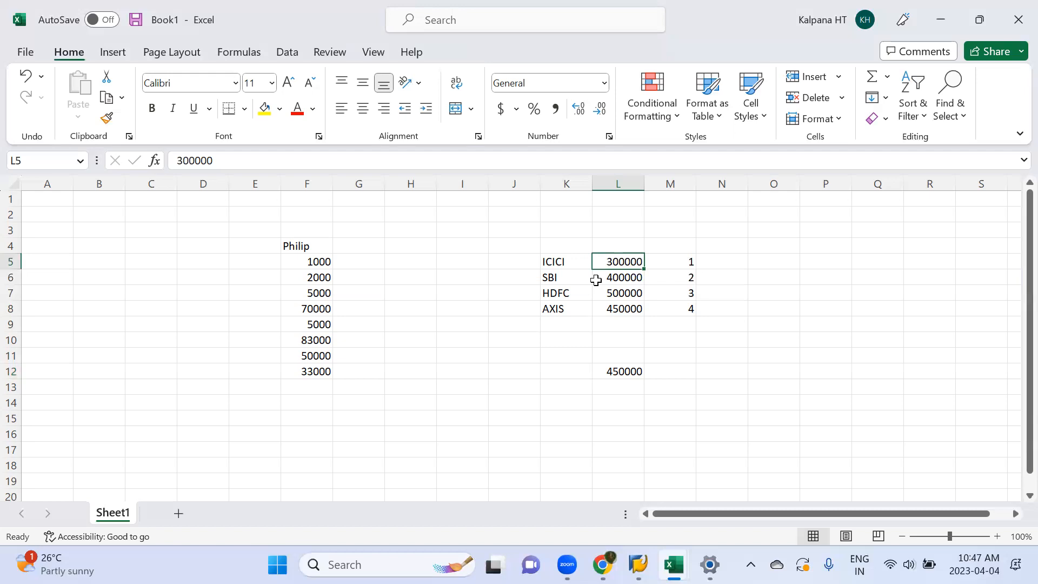
pyautogui.click(623, 292)
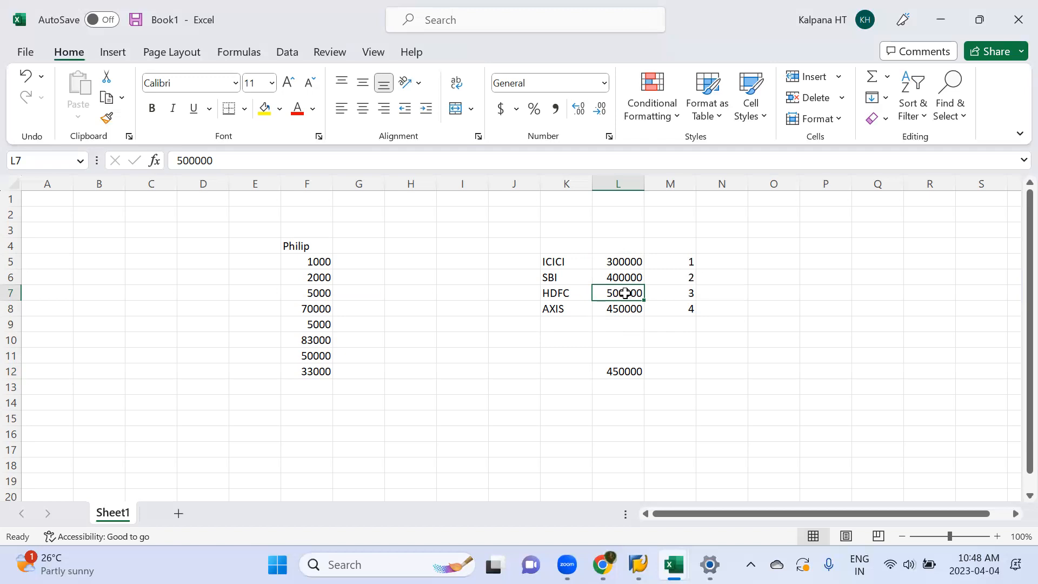
pyautogui.click(677, 257)
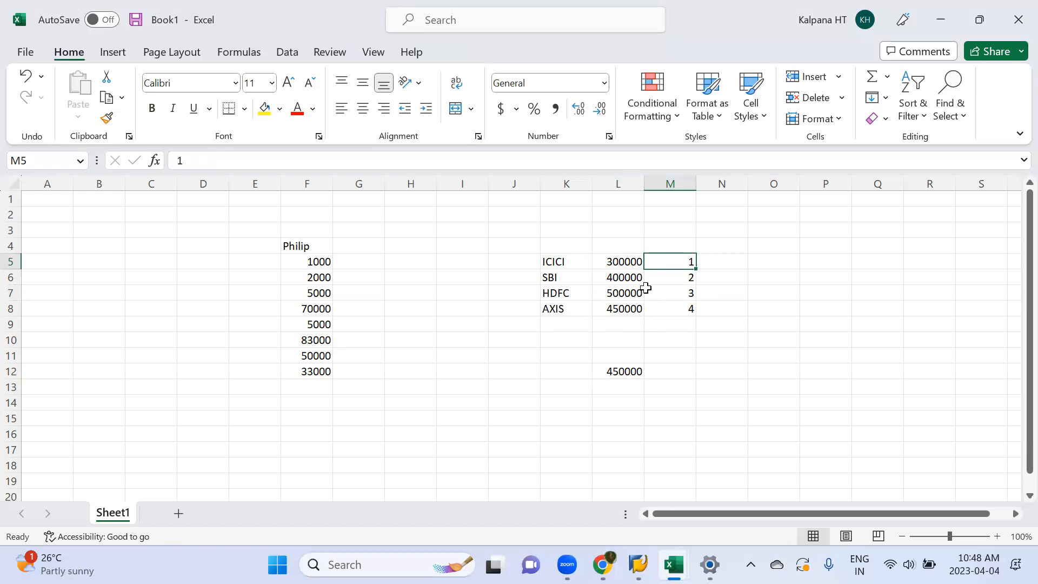
pyautogui.click(626, 265)
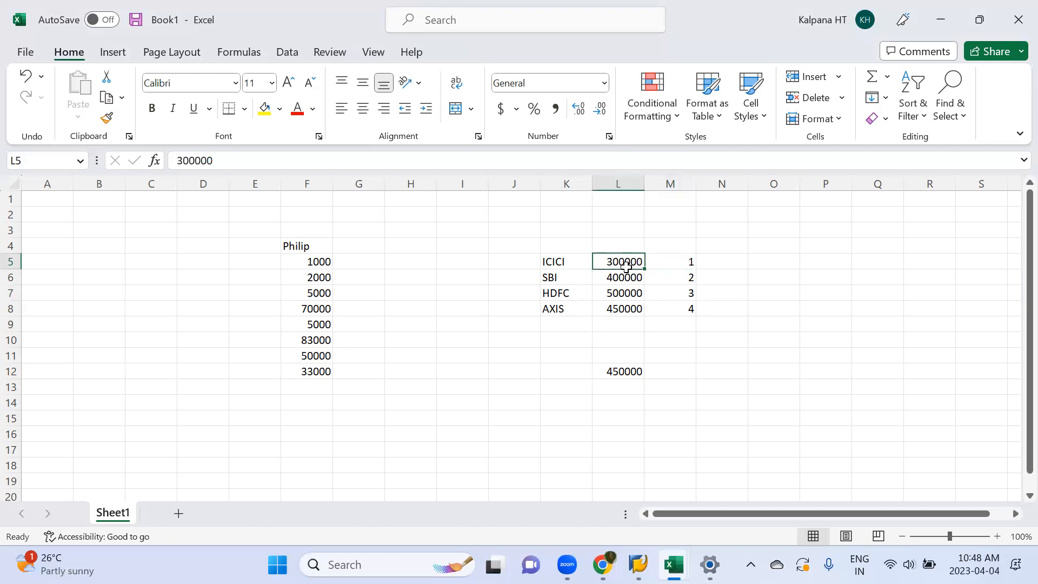
pyautogui.click(625, 284)
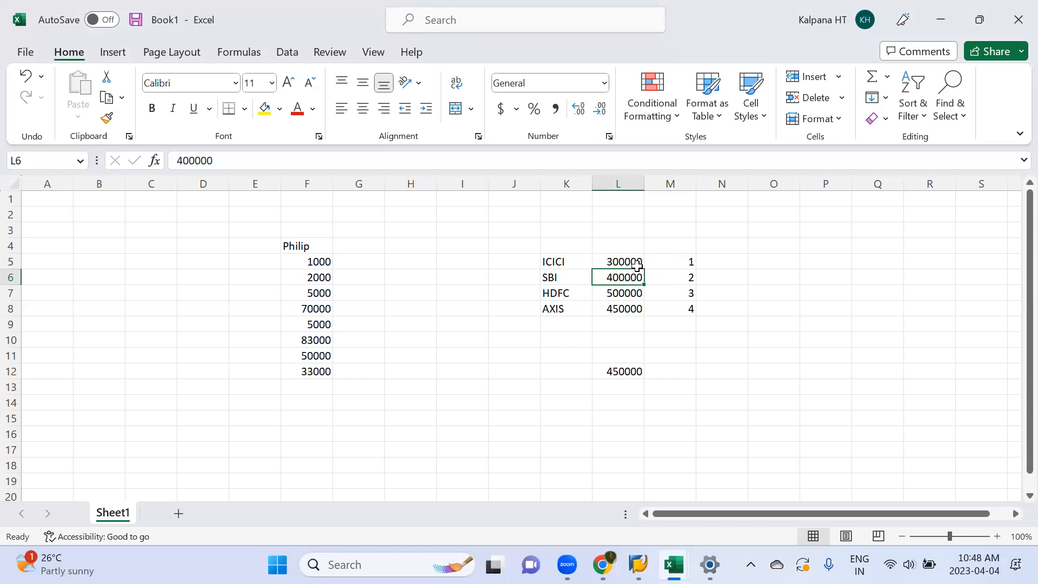
pyautogui.click(624, 263)
pyautogui.click(623, 281)
pyautogui.click(622, 293)
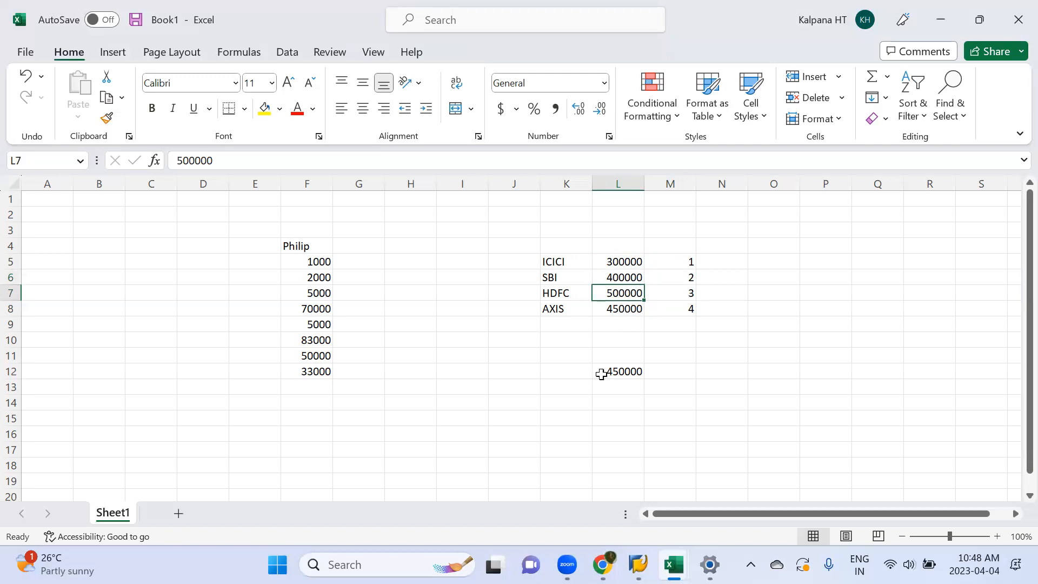
pyautogui.moveTo(602, 564)
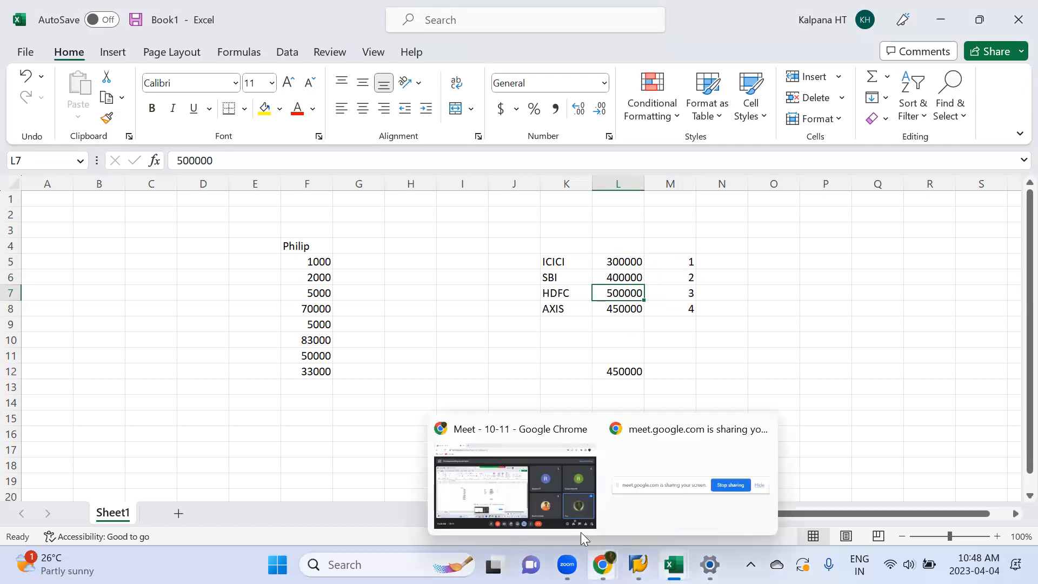
pyautogui.click(565, 504)
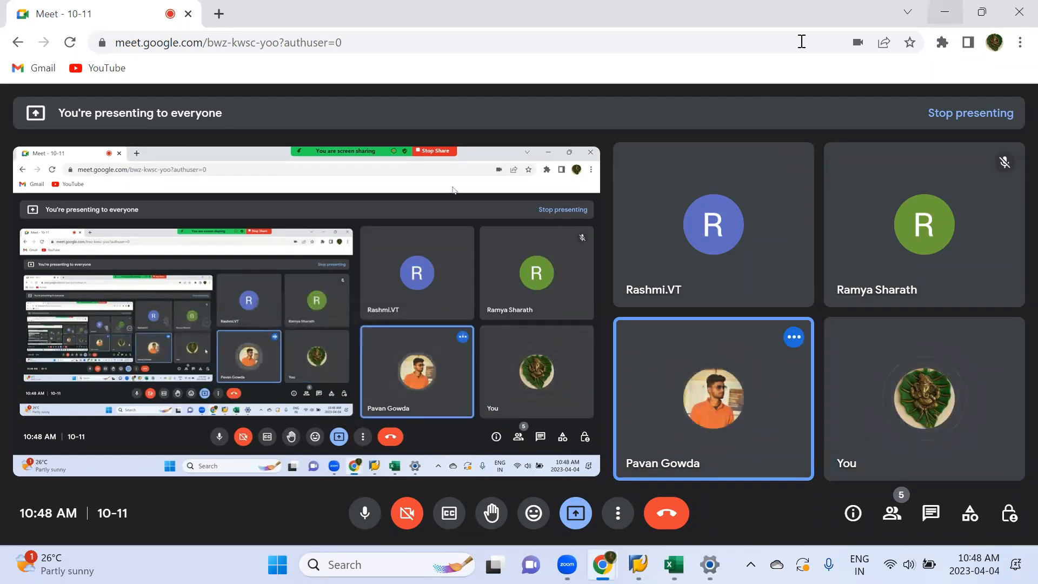
pyautogui.click(945, 12)
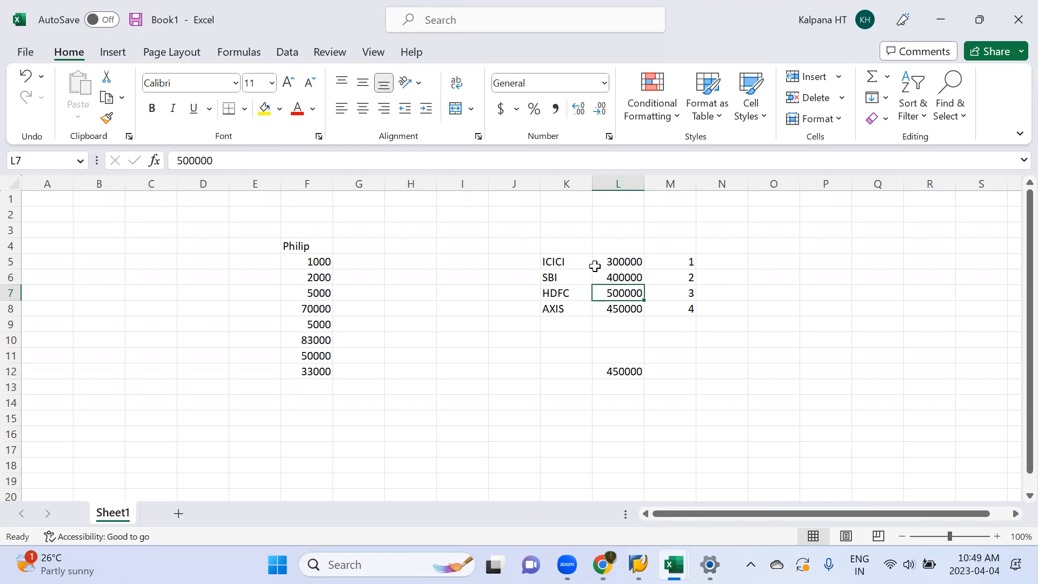
# Step: Review the ICICI, SBI and HDFC amounts in turn again, along with the sum in cell F10
pyautogui.click(575, 262)
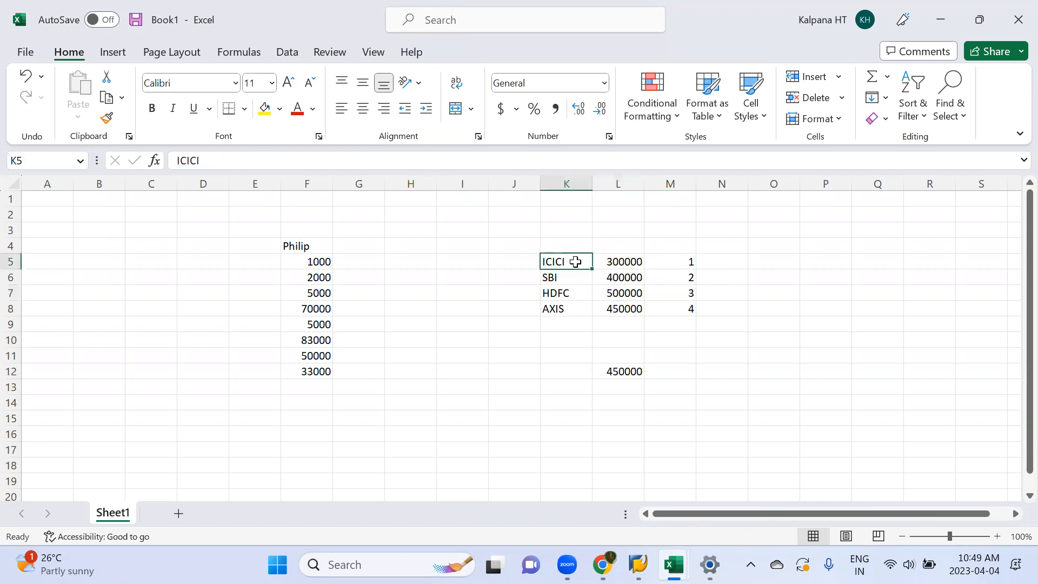
pyautogui.click(629, 263)
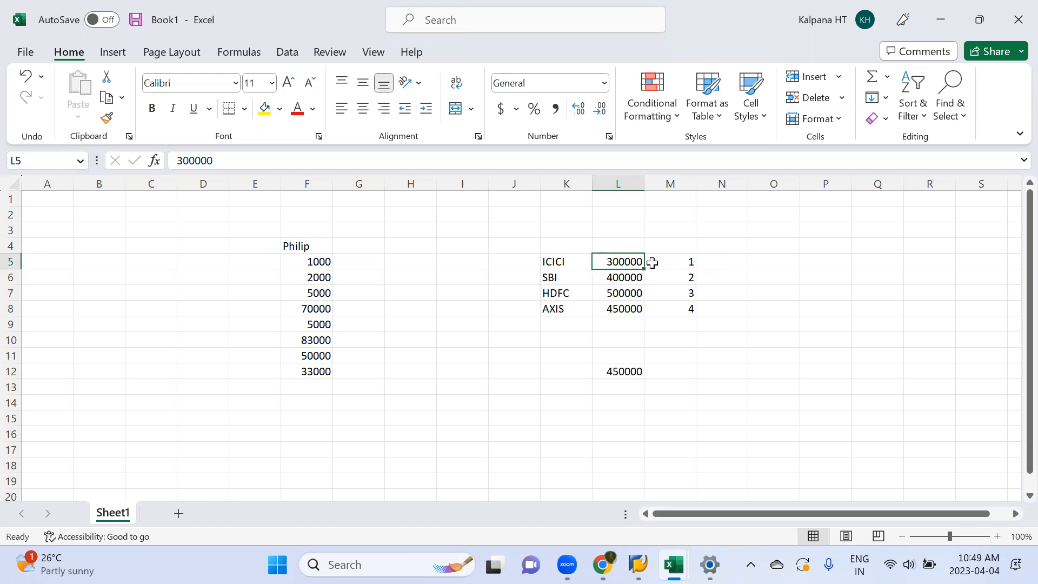
pyautogui.click(624, 278)
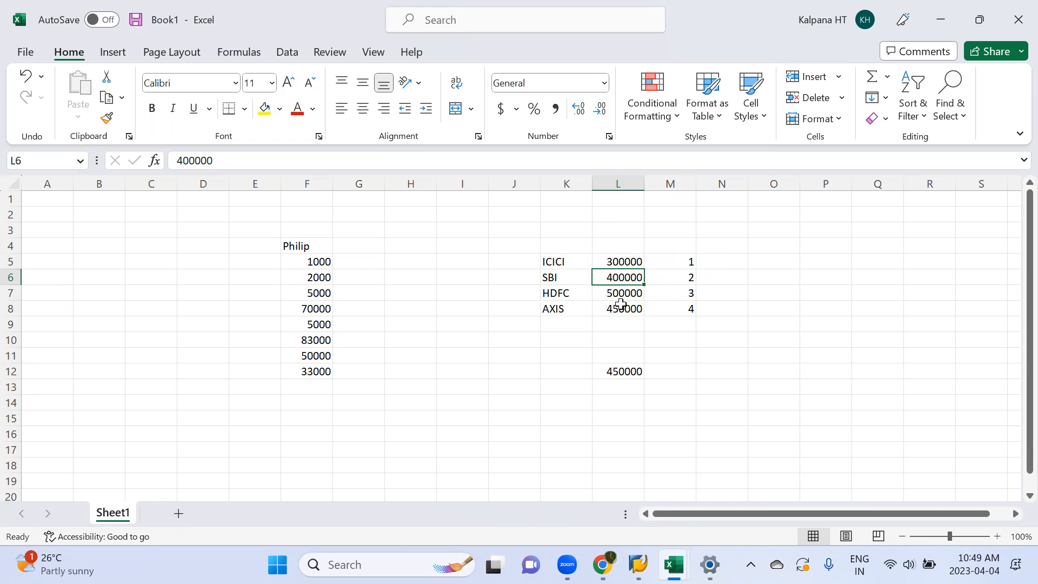
pyautogui.click(626, 291)
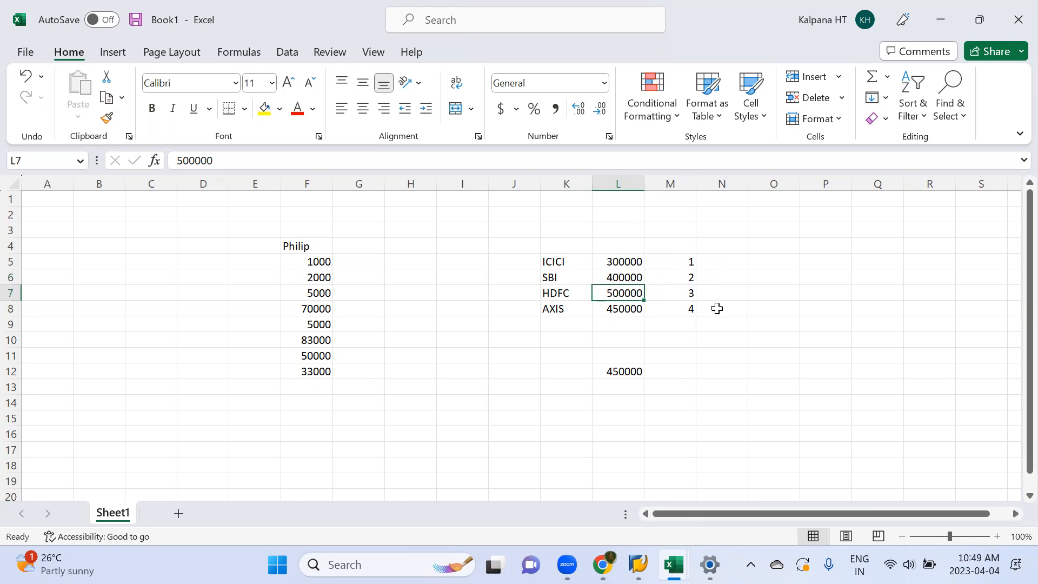
pyautogui.click(624, 262)
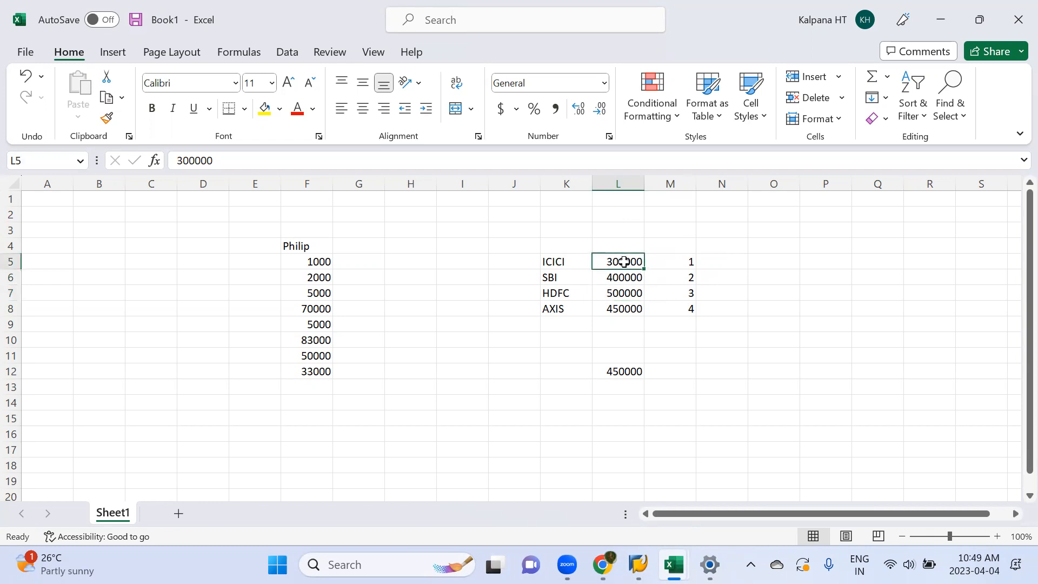
pyautogui.click(620, 279)
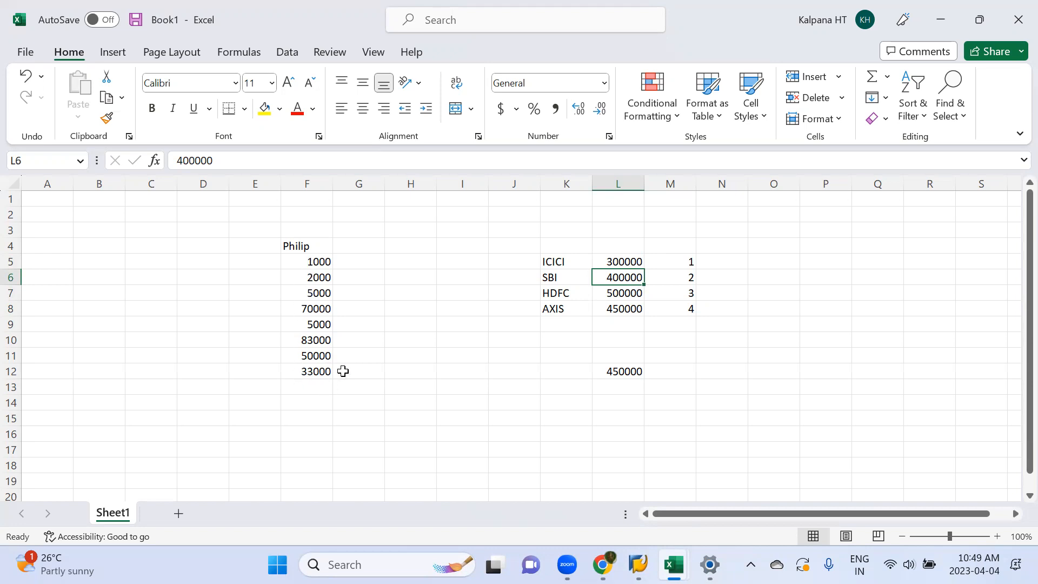
pyautogui.click(309, 341)
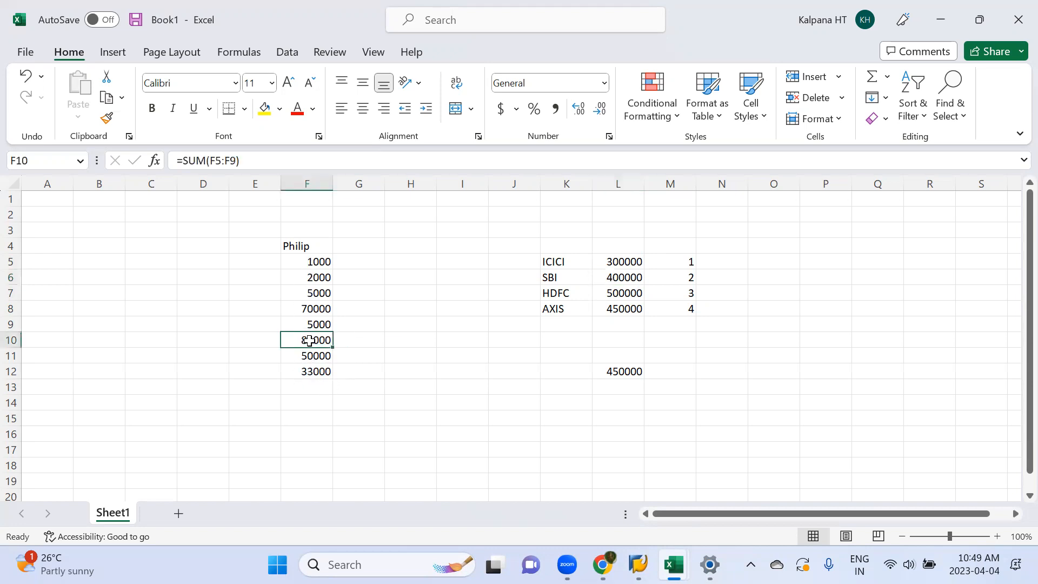
pyautogui.click(612, 266)
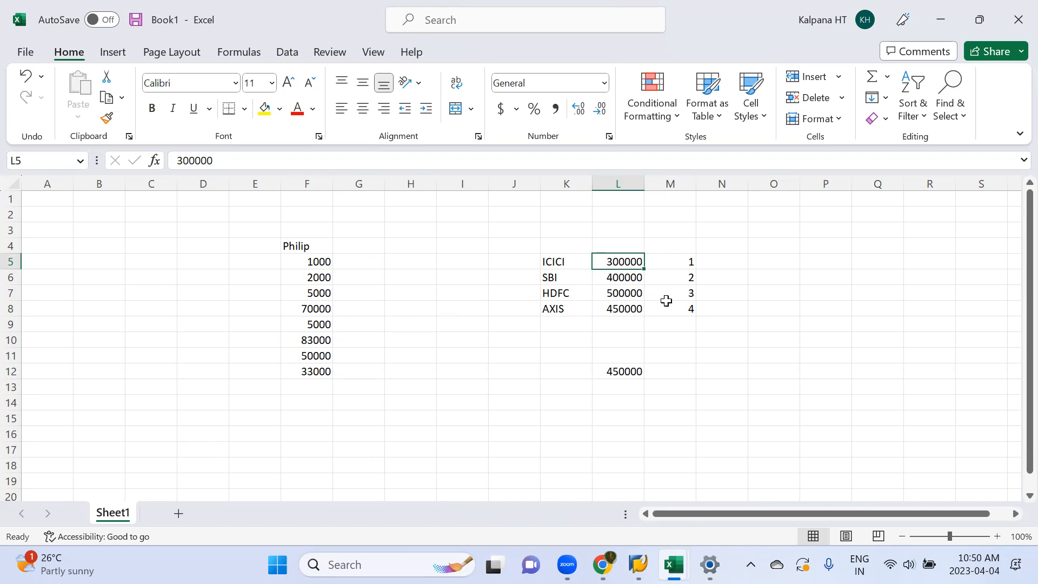
# Step: Switch to SAP, decline the detailed description of the connection error, and reopen the system's logon screen from SAP Logon
pyautogui.hotkey('alt', 'Tab')
pyautogui.hotkey('alt', 'Tab')
pyautogui.hotkey('alt', 'Tab')
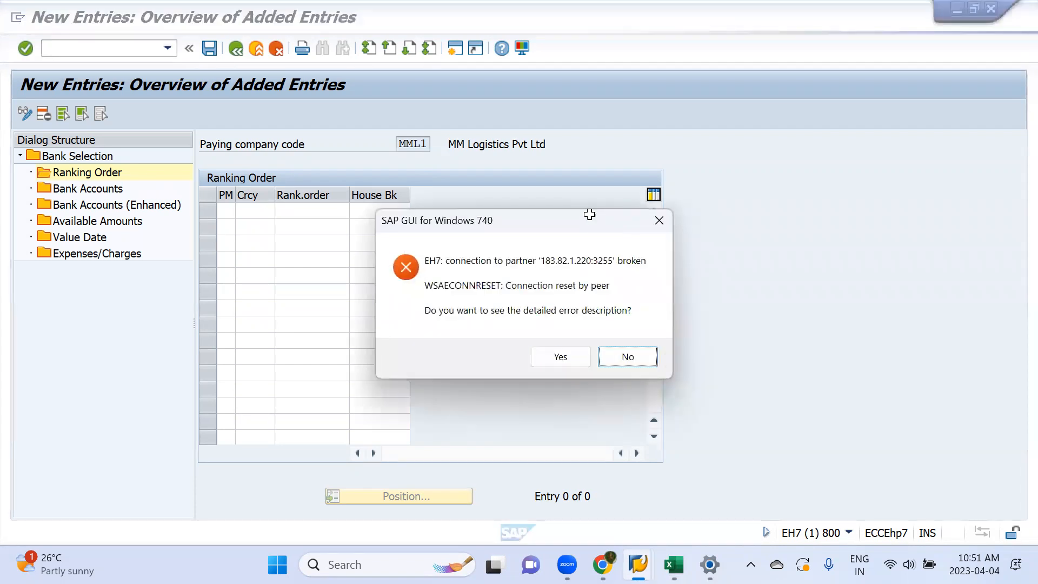
pyautogui.click(627, 356)
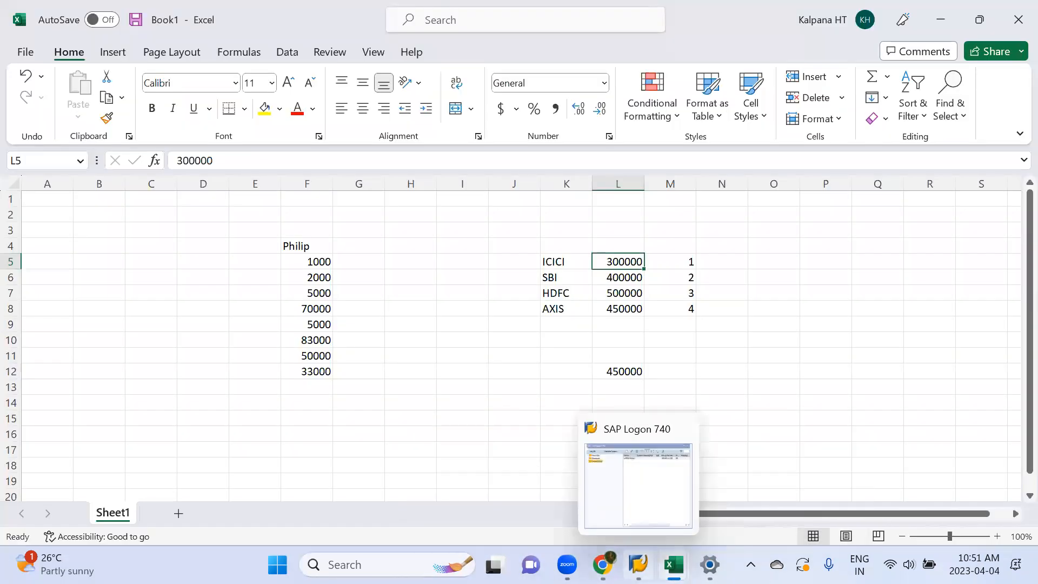
pyautogui.click(639, 564)
pyautogui.press('Return')
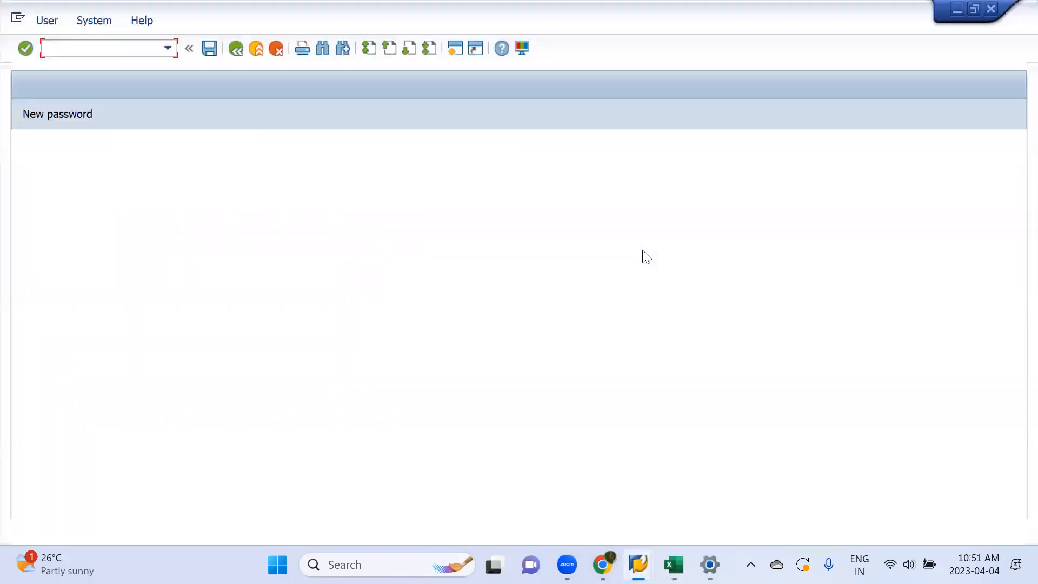
# Step: Log on to client 800 with the user ID and the account password, submitting the logon again if needed
pyautogui.press('Down')
pyautogui.press('Return')
pyautogui.press('Tab')
pyautogui.write('*')
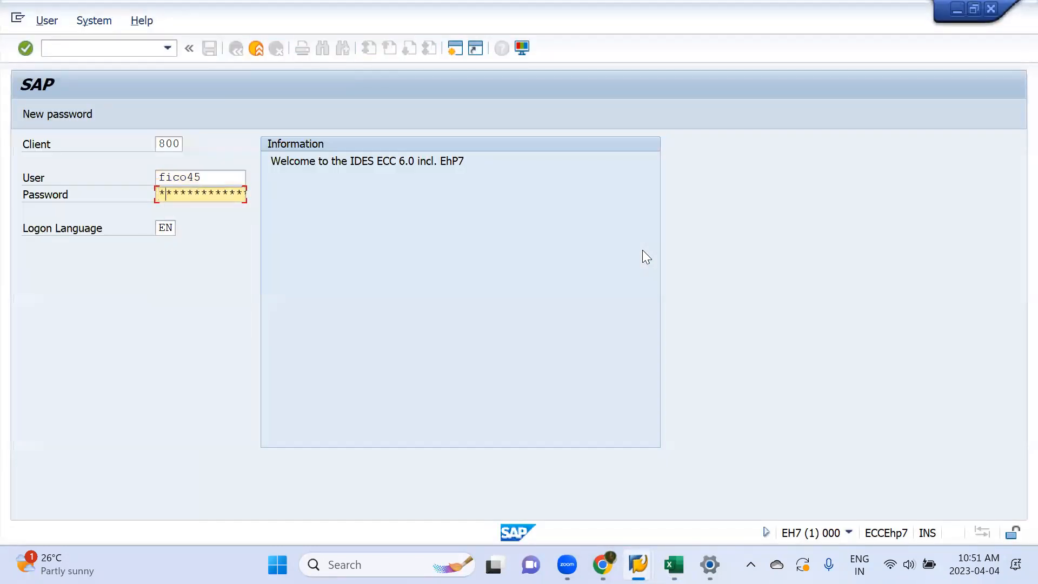
pyautogui.press('Return')
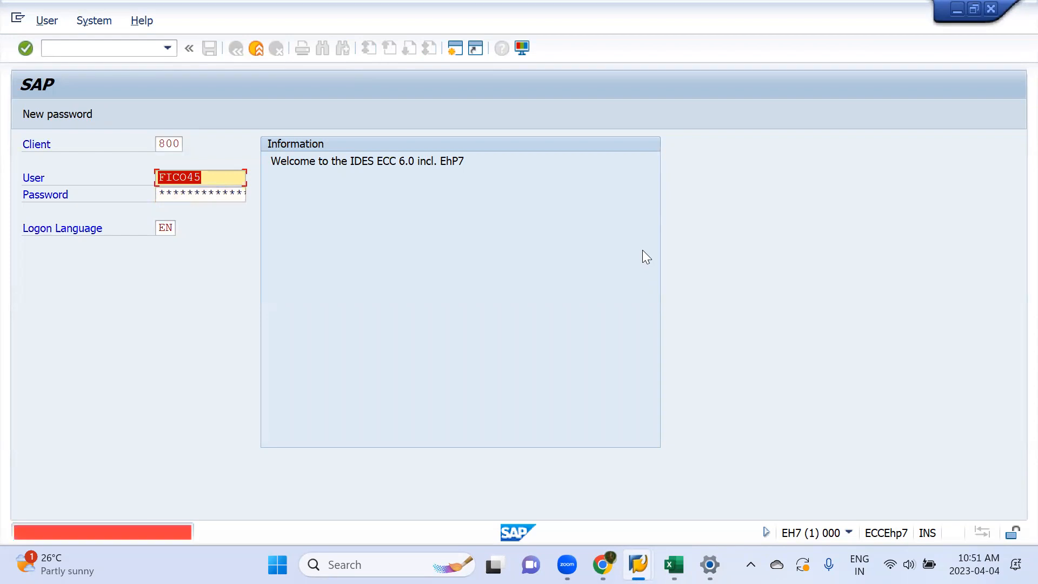
pyautogui.press('Tab')
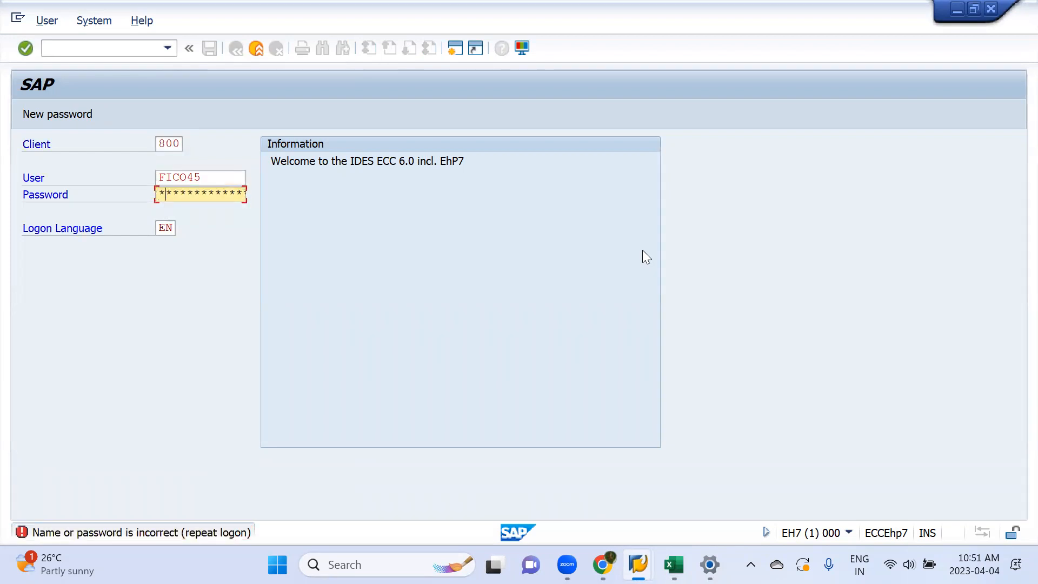
pyautogui.press('Return')
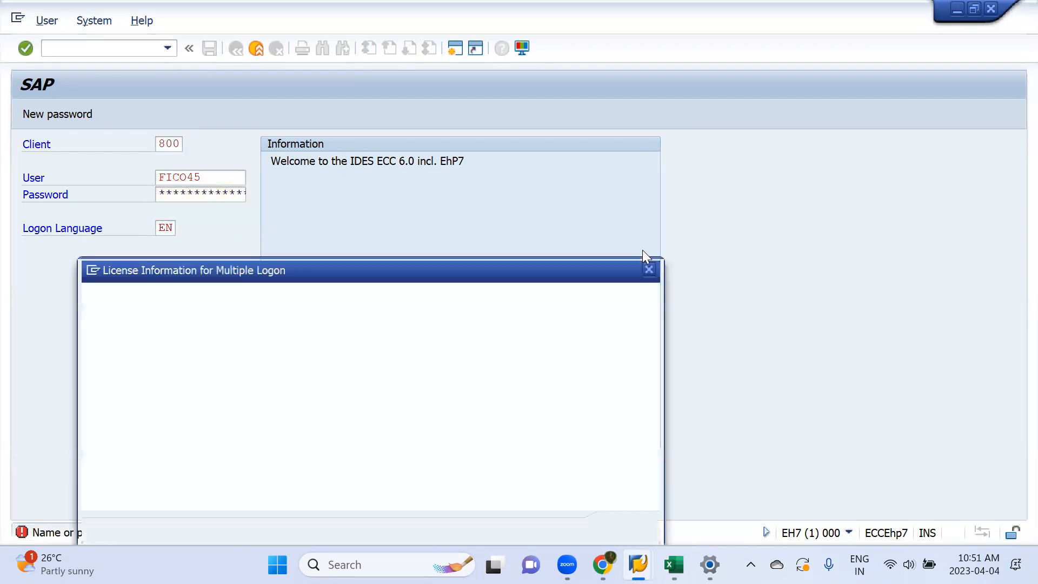
# Step: Continue with this logon, end any other logons in the system, and acknowledge the logon information message
pyautogui.click(87, 430)
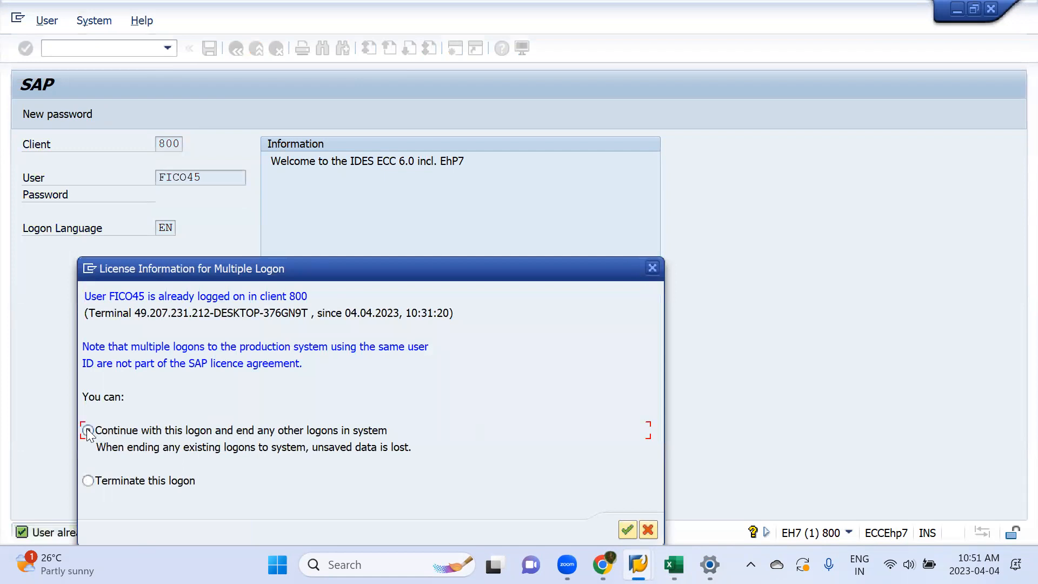
pyautogui.press('Return')
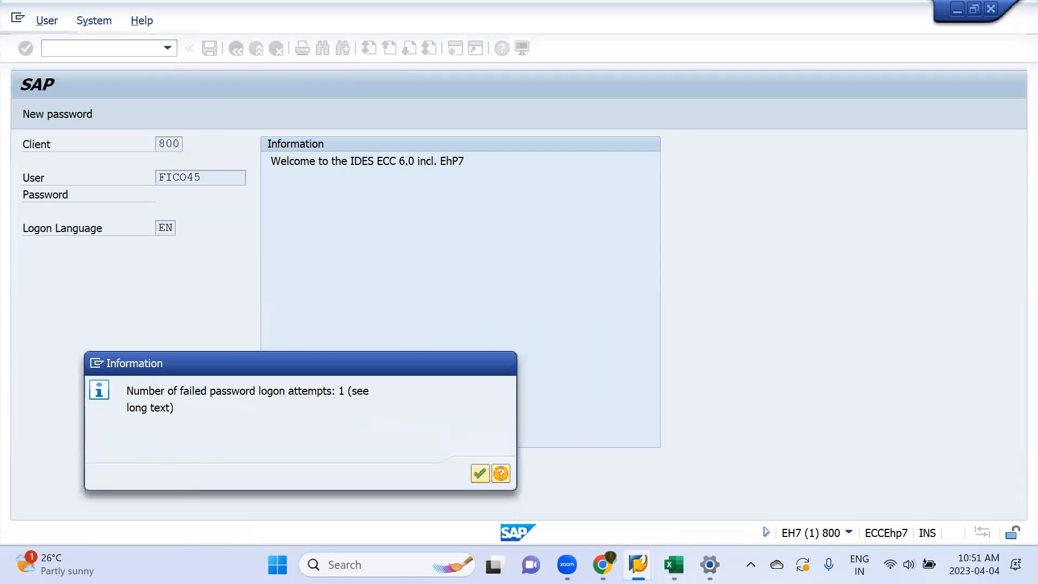
pyautogui.press('Return')
# Step: Run transaction FBZP and open bank determination
pyautogui.write('fbzp')
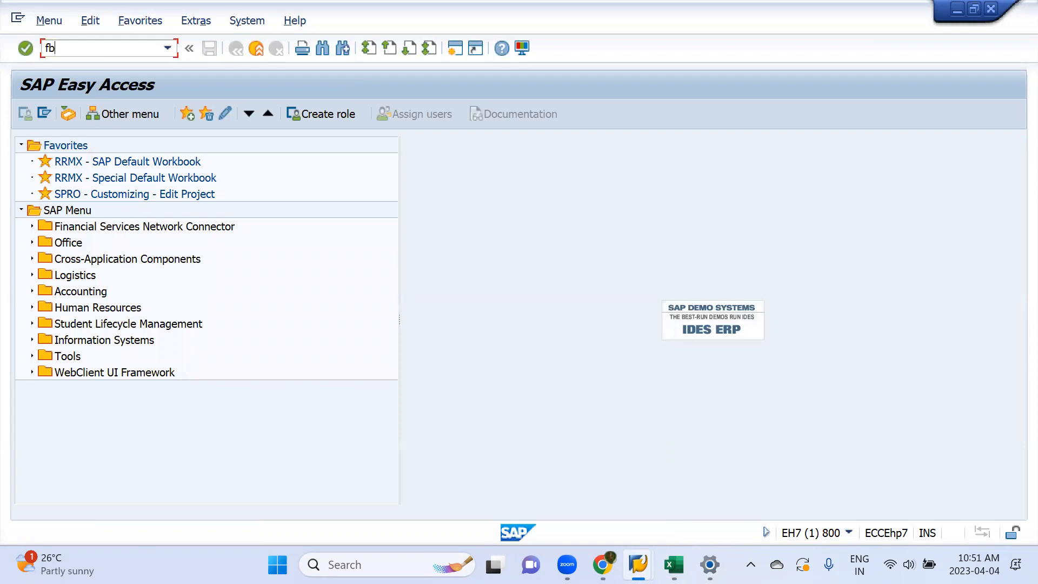
pyautogui.press('Return')
pyautogui.click(132, 311)
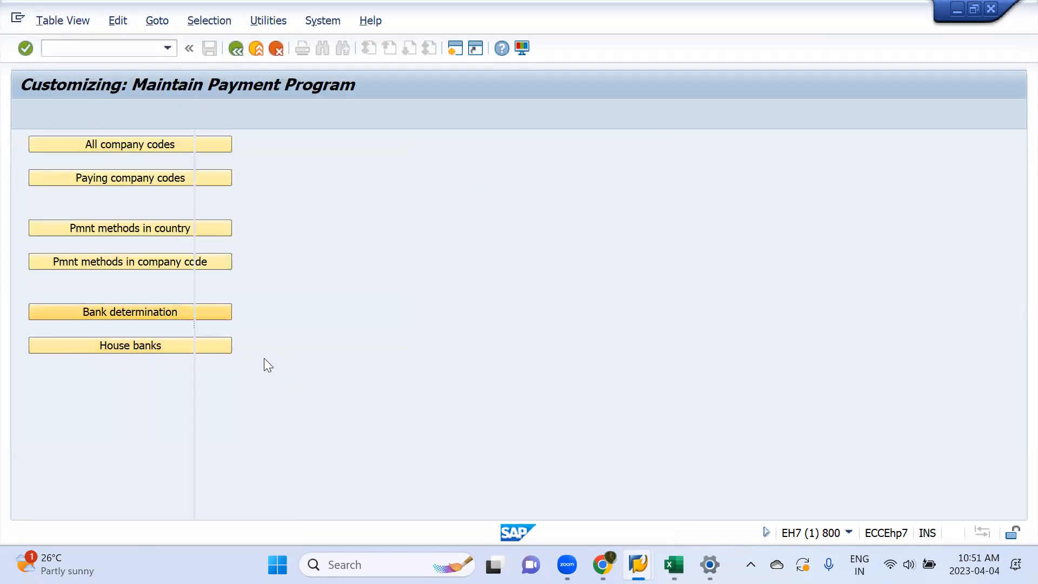
# Step: Position the bank selection list on paying company code mml1
pyautogui.click(399, 496)
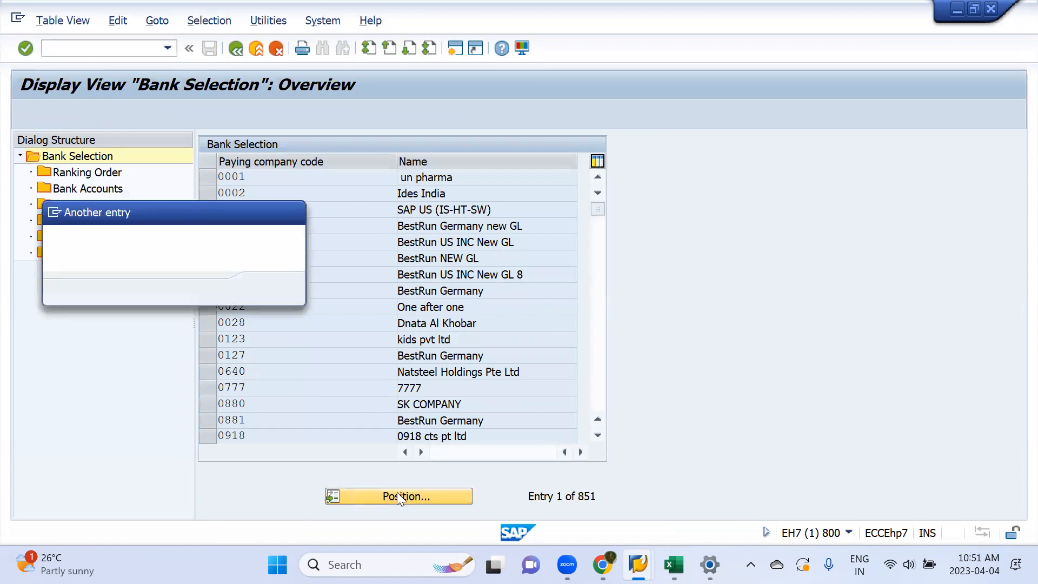
pyautogui.write('1v01')
pyautogui.press('BackSpace')
pyautogui.press('BackSpace')
pyautogui.press('BackSpace')
pyautogui.press('BackSpace')
pyautogui.write('mm')
pyautogui.press('Down')
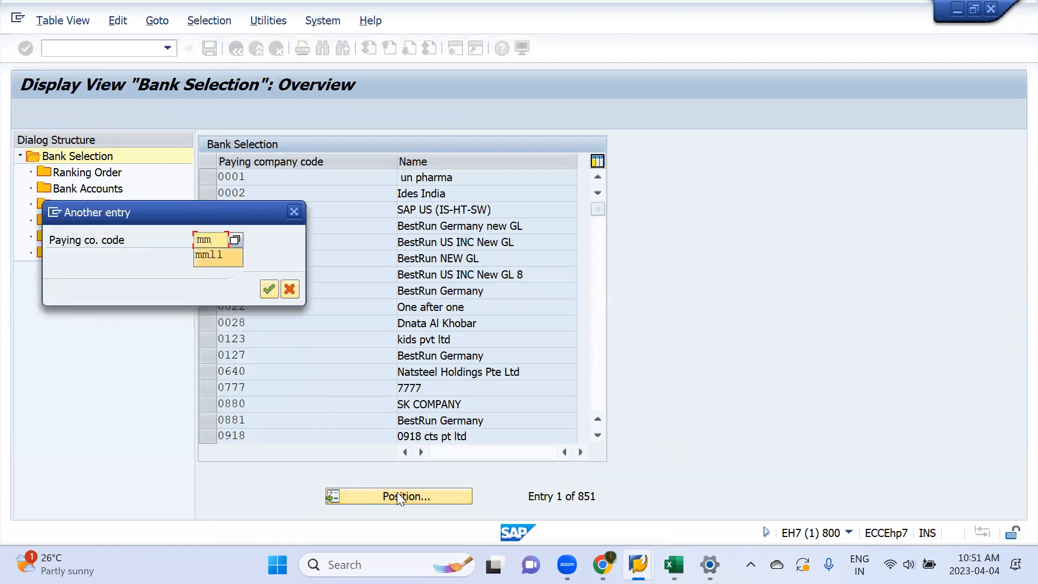
pyautogui.press('Return')
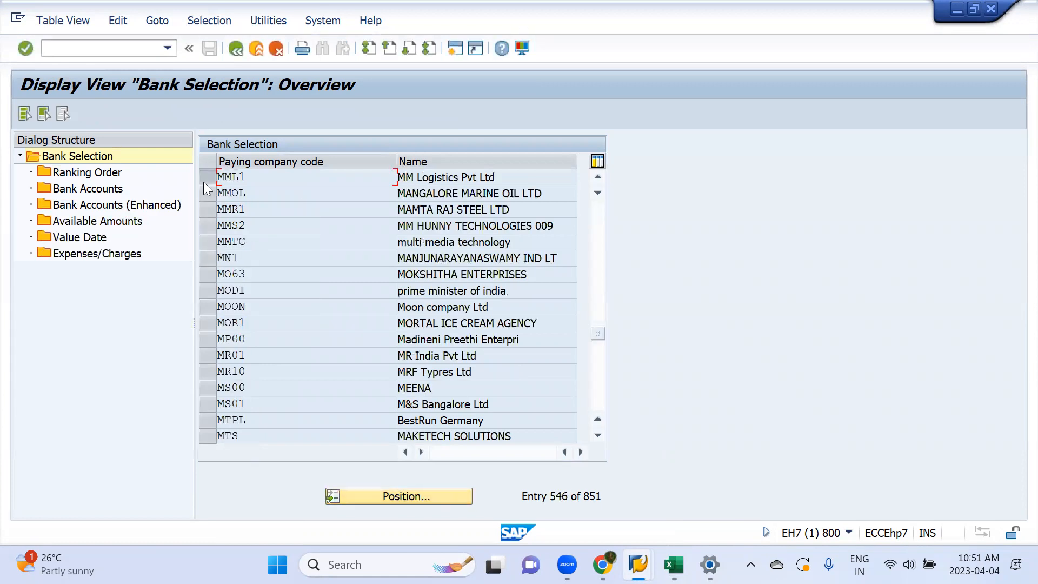
# Step: Open the ranking order for paying company code MML1 and start new entries
pyautogui.click(203, 181)
pyautogui.doubleClick(73, 174)
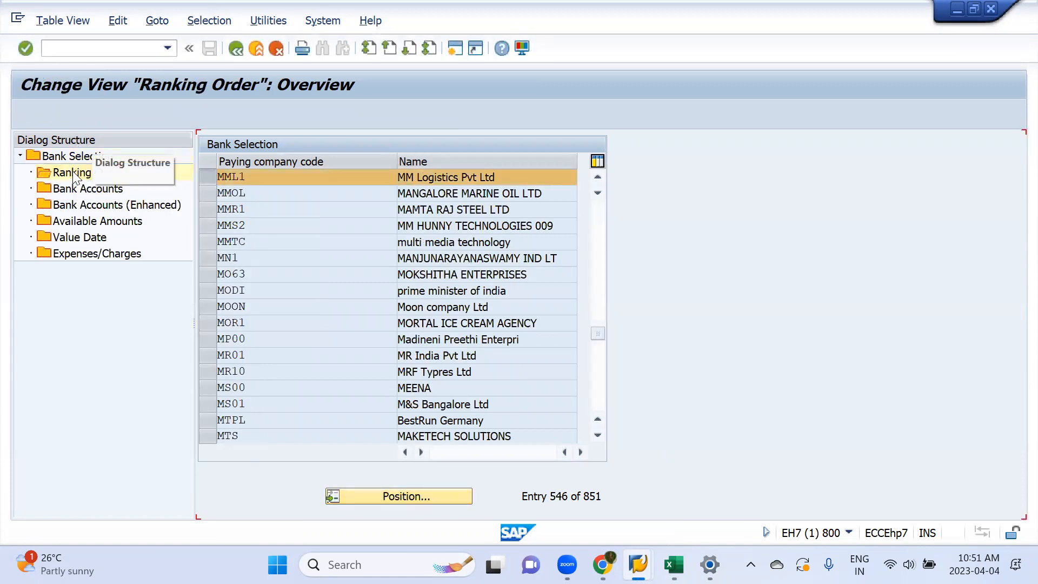
pyautogui.click(82, 116)
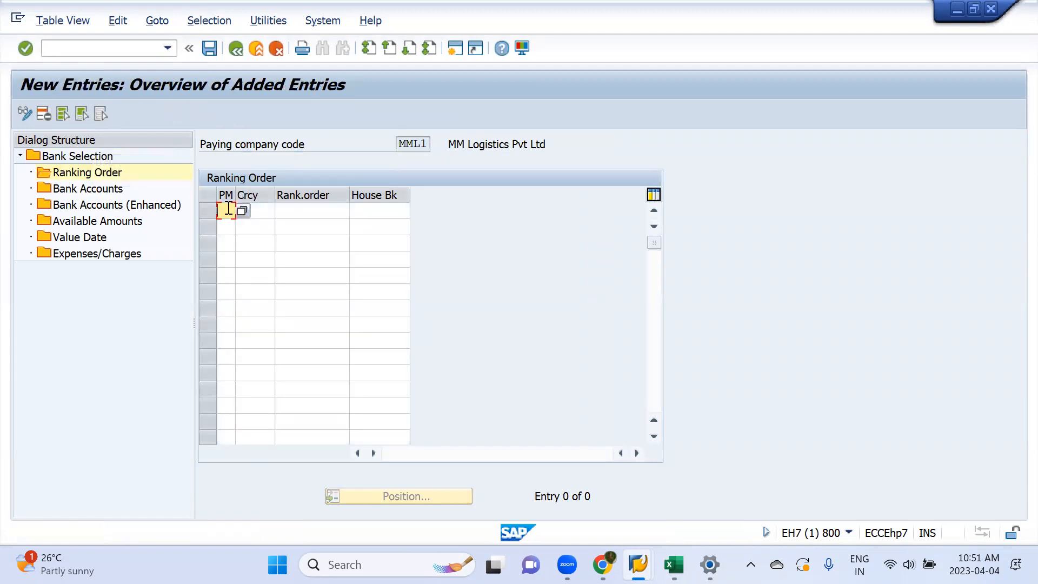
# Step: Enter a ranking order row with payment method T, currency INR, ranking order 1 and house bank BOB01
pyautogui.write('t')
pyautogui.press('Down')
pyautogui.press('Return')
pyautogui.press('Tab')
pyautogui.write('INR')
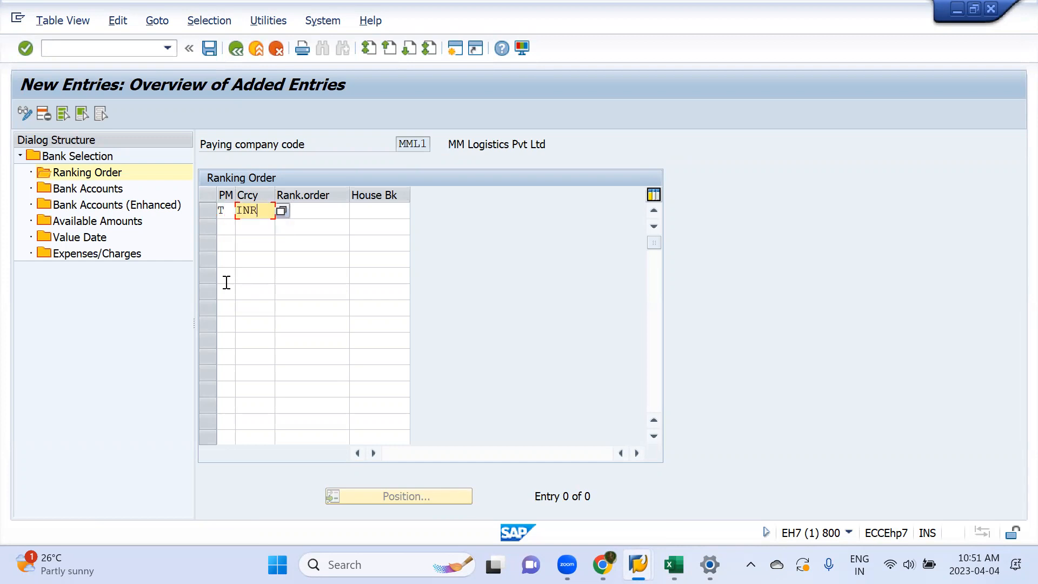
pyautogui.press('Tab')
pyautogui.write('1')
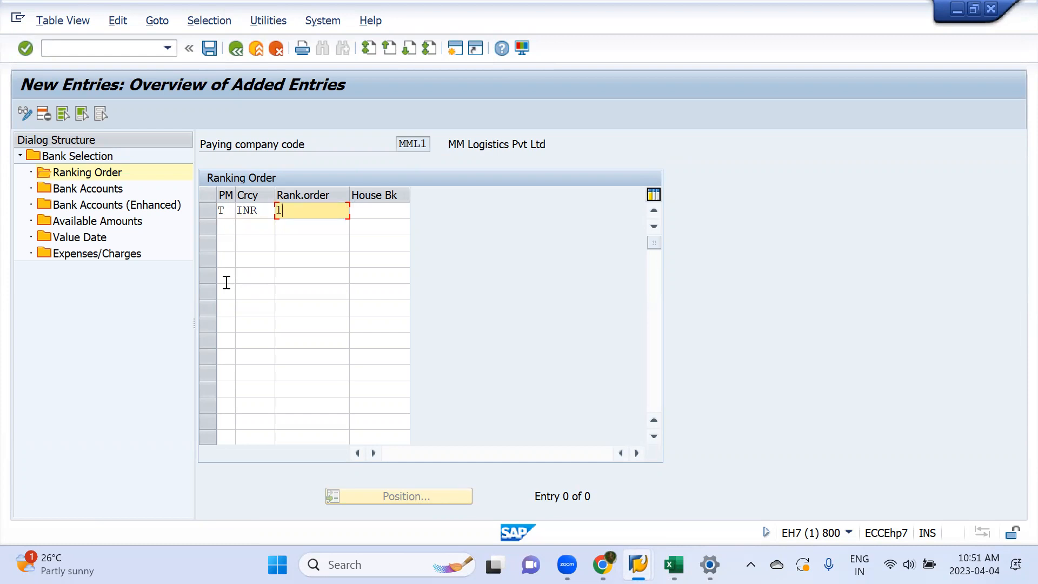
pyautogui.press('Tab')
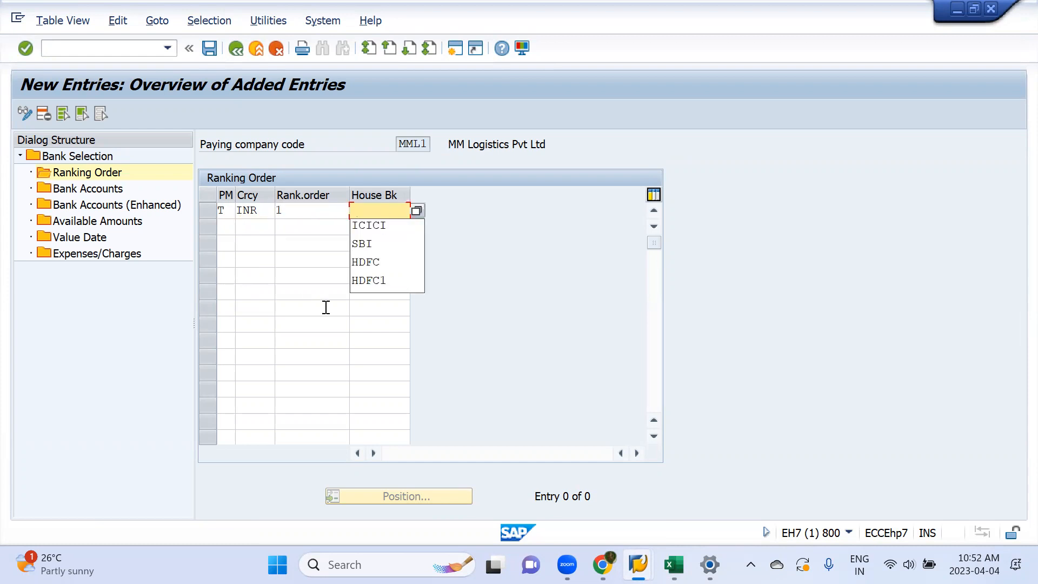
pyautogui.click(417, 211)
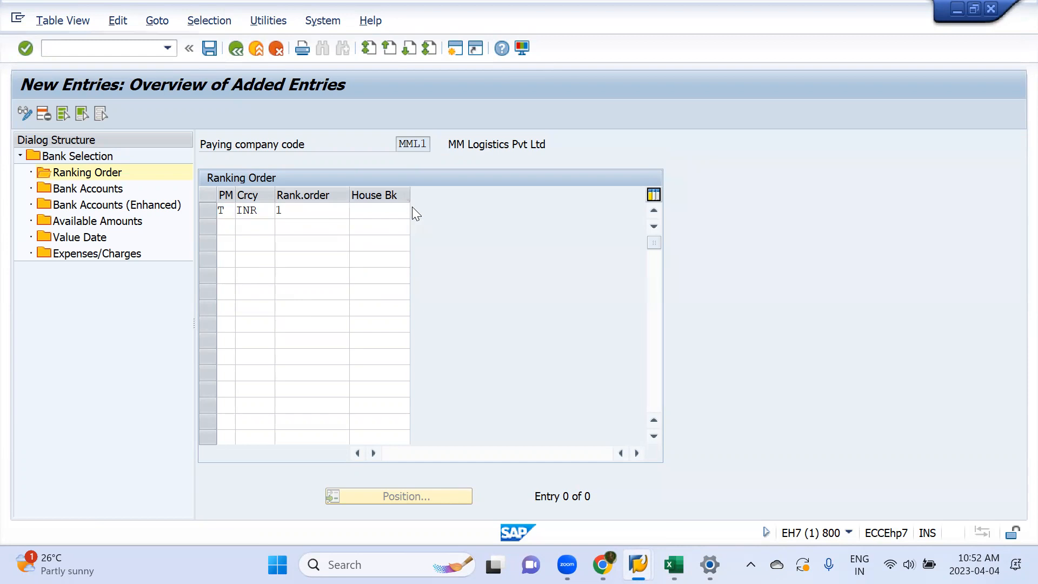
pyautogui.press('Return')
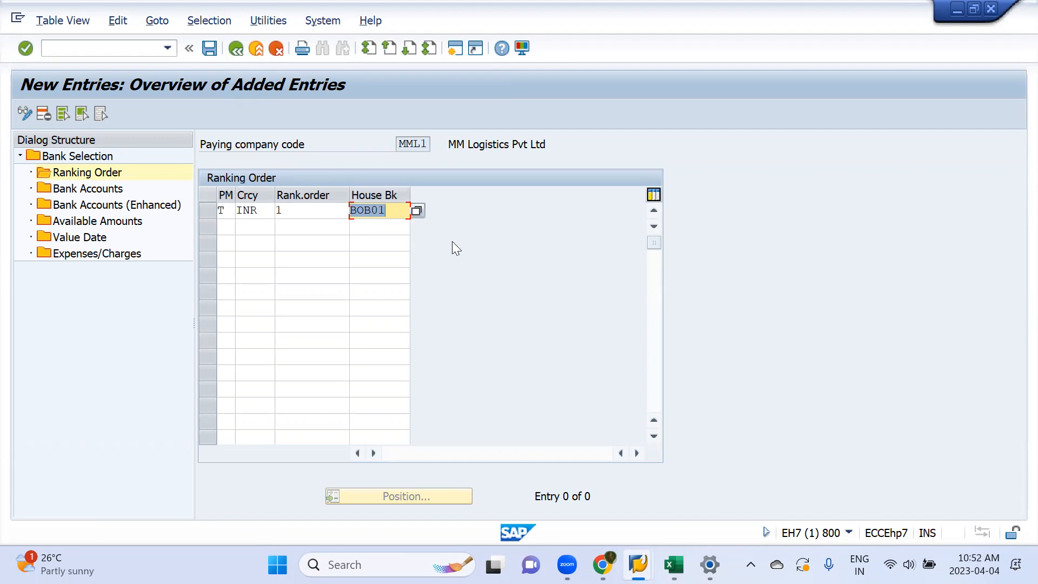
pyautogui.press('Return')
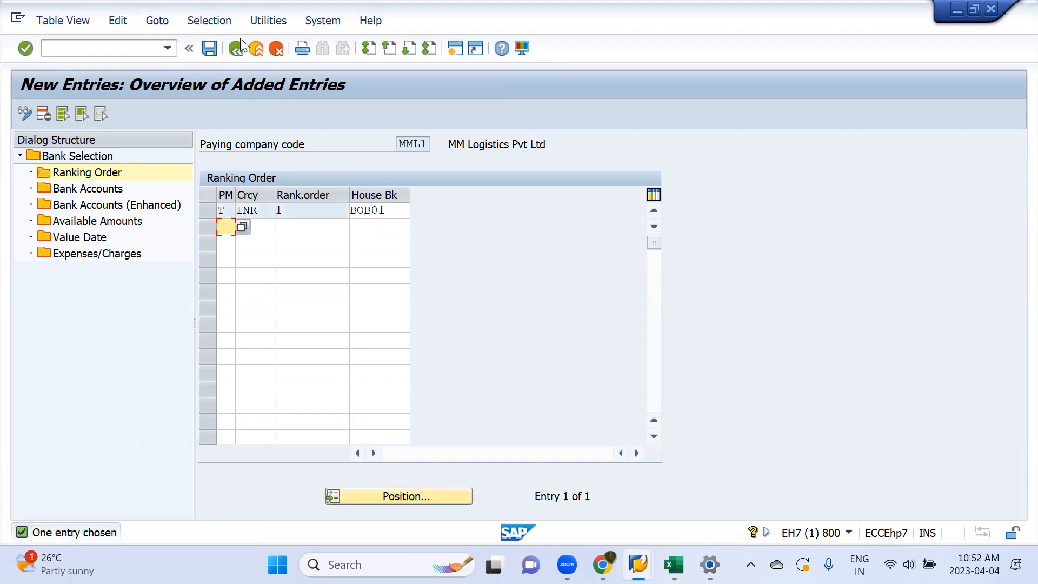
# Step: Add a new Bank Accounts entry with house bank BOB01, payment method T, currency INR and account ID BOB01
pyautogui.doubleClick(87, 190)
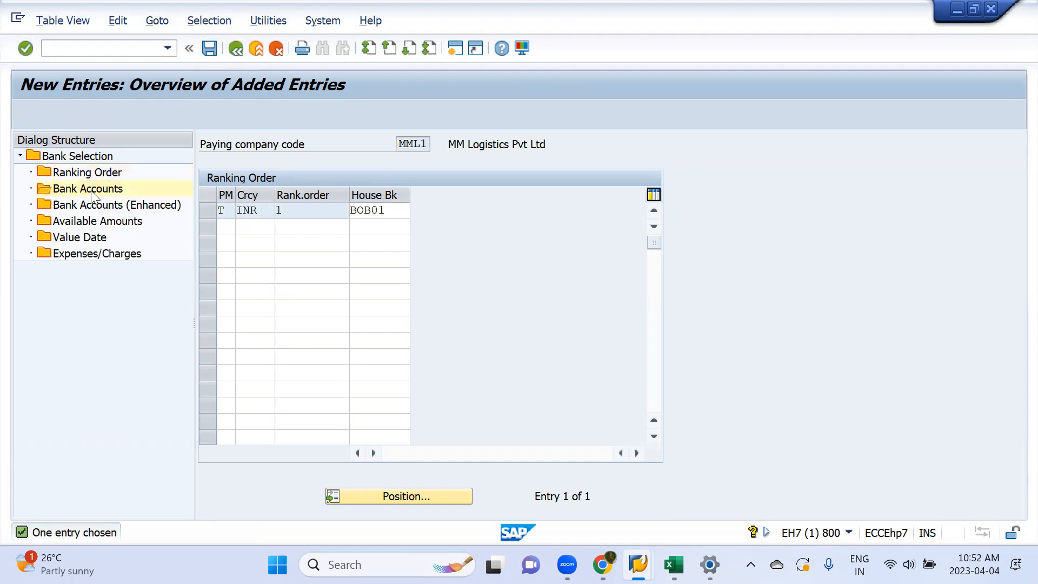
pyautogui.click(58, 117)
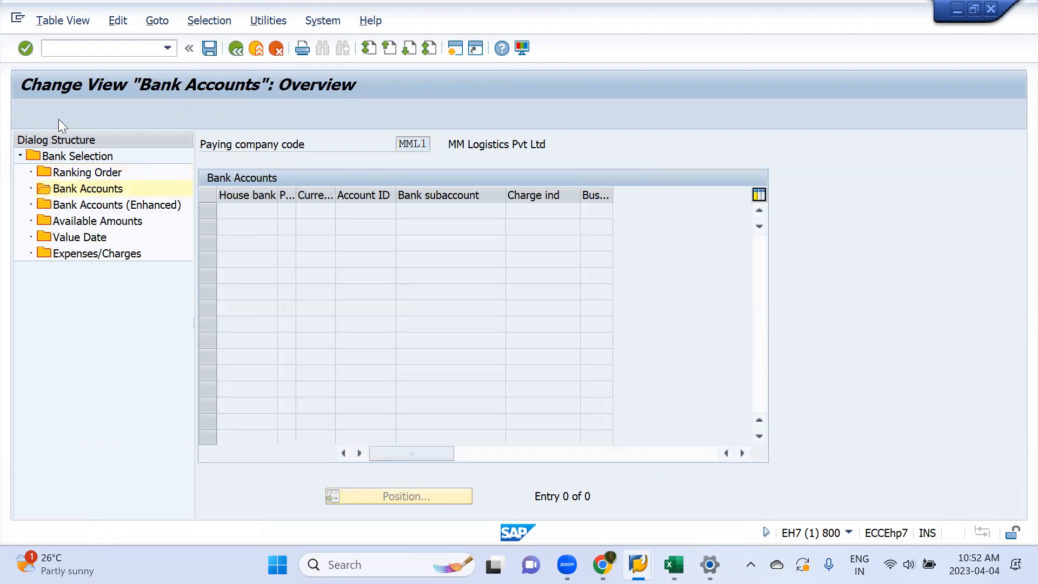
pyautogui.click(281, 215)
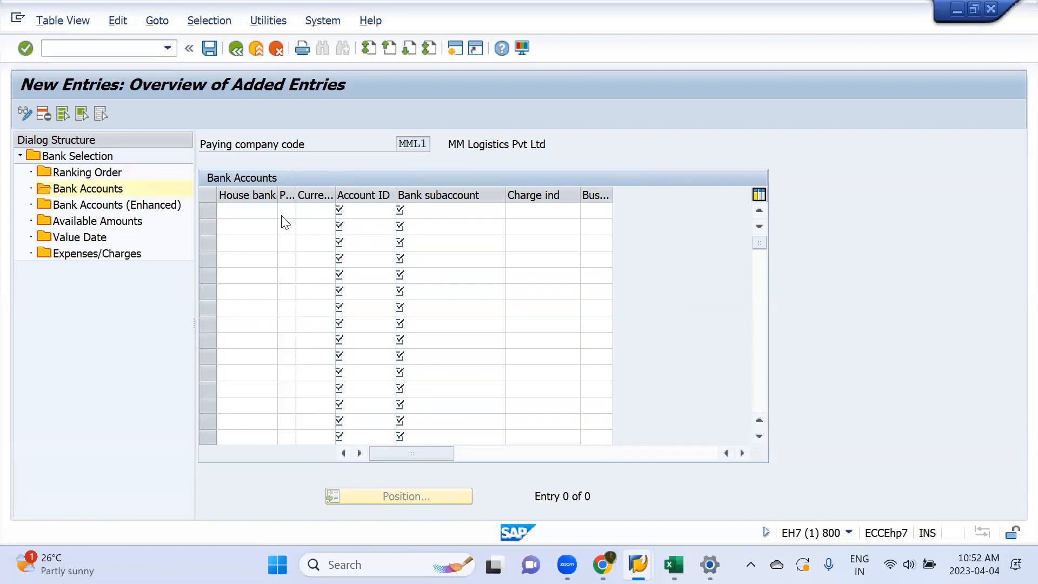
pyautogui.press('Return')
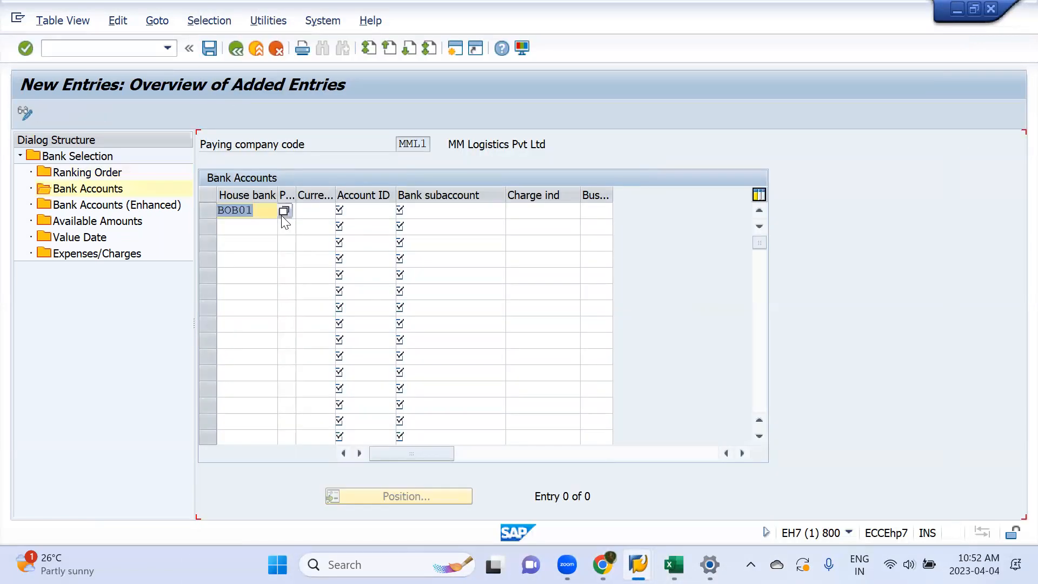
pyautogui.click(281, 215)
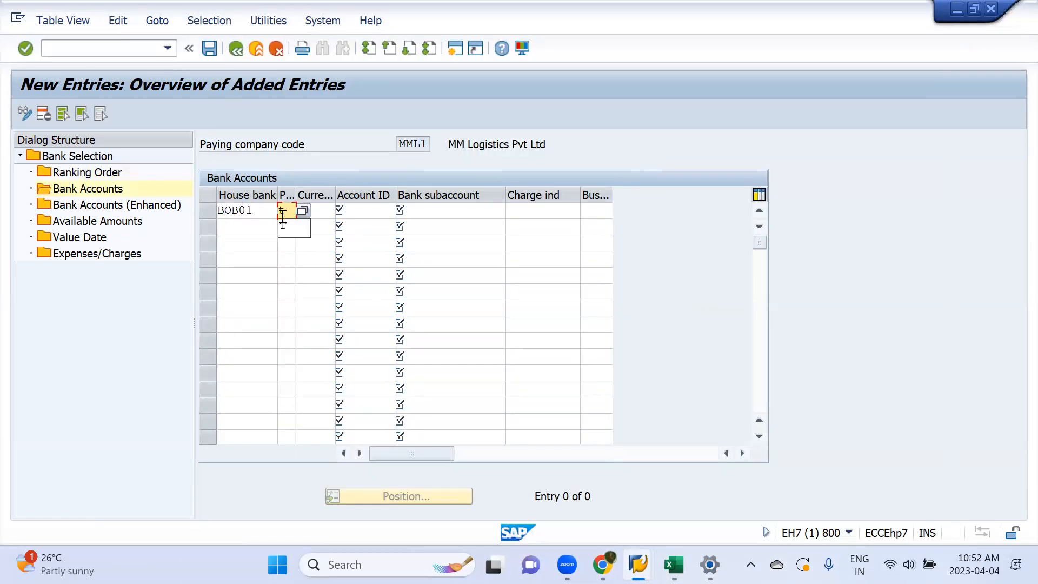
pyautogui.press('Tab')
pyautogui.write('INR')
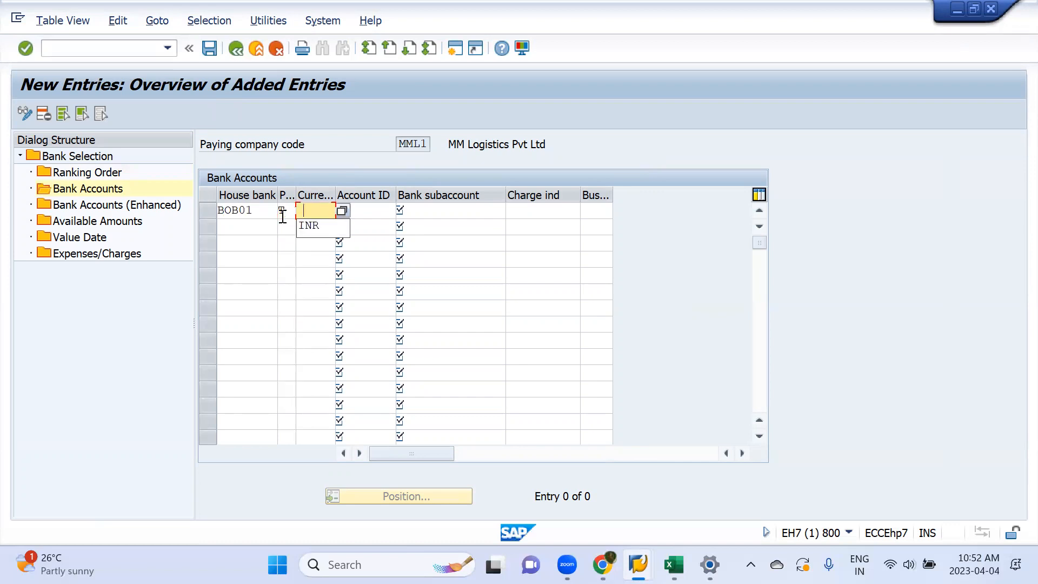
pyautogui.press('Tab')
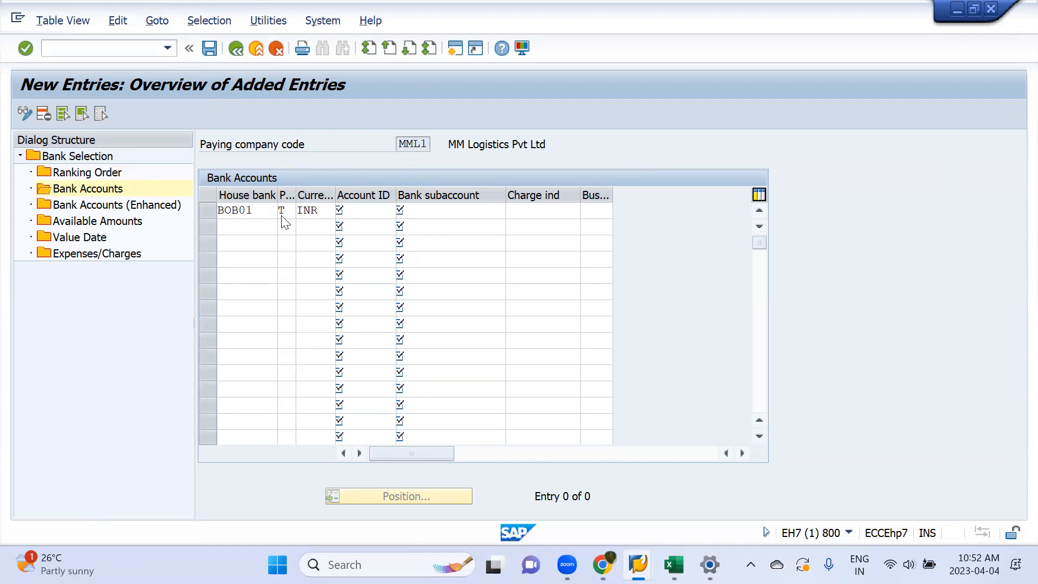
pyautogui.press('F4')
pyautogui.press('Return')
pyautogui.press('Tab')
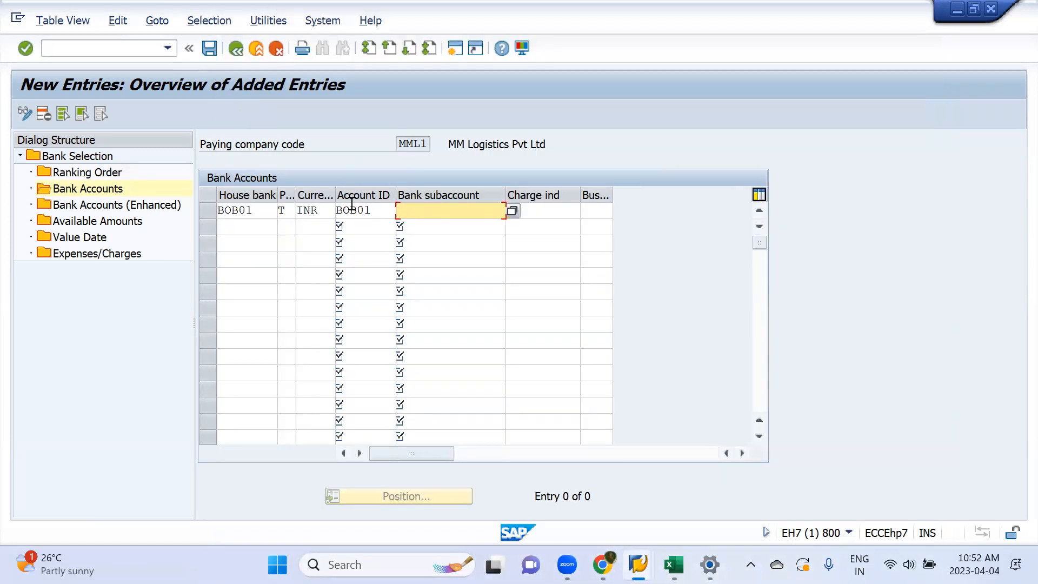
# Step: Look up G/L account 200115 (Bank Of Baroda) as the entry's bank subaccount and confirm the row
pyautogui.click(512, 211)
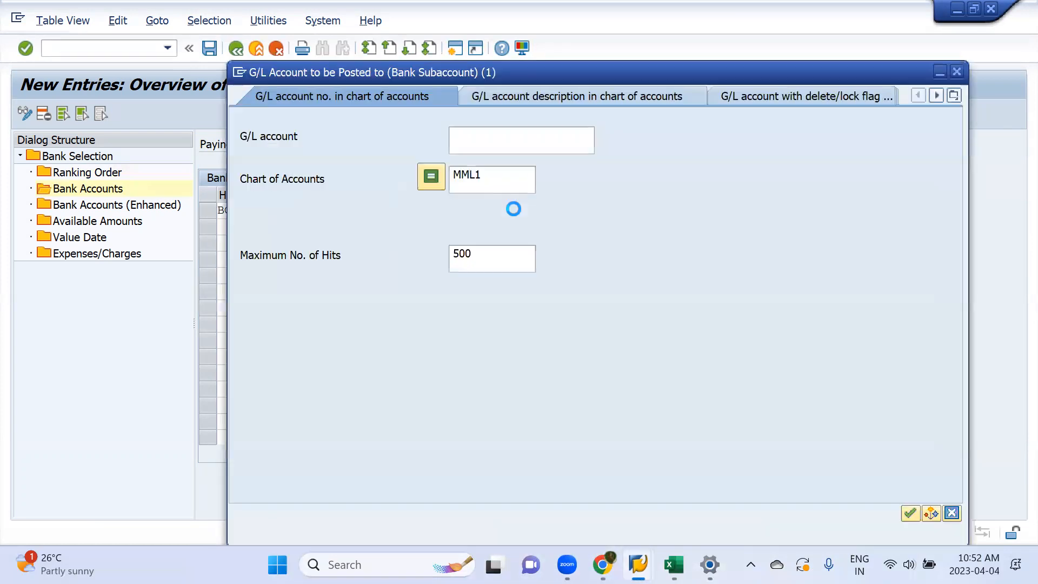
pyautogui.press('Return')
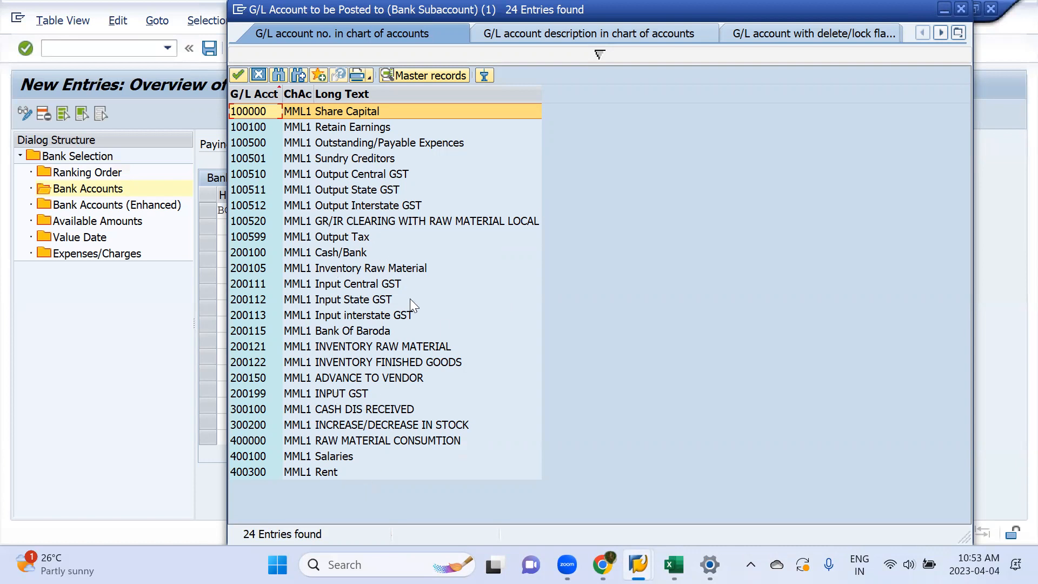
pyautogui.doubleClick(369, 330)
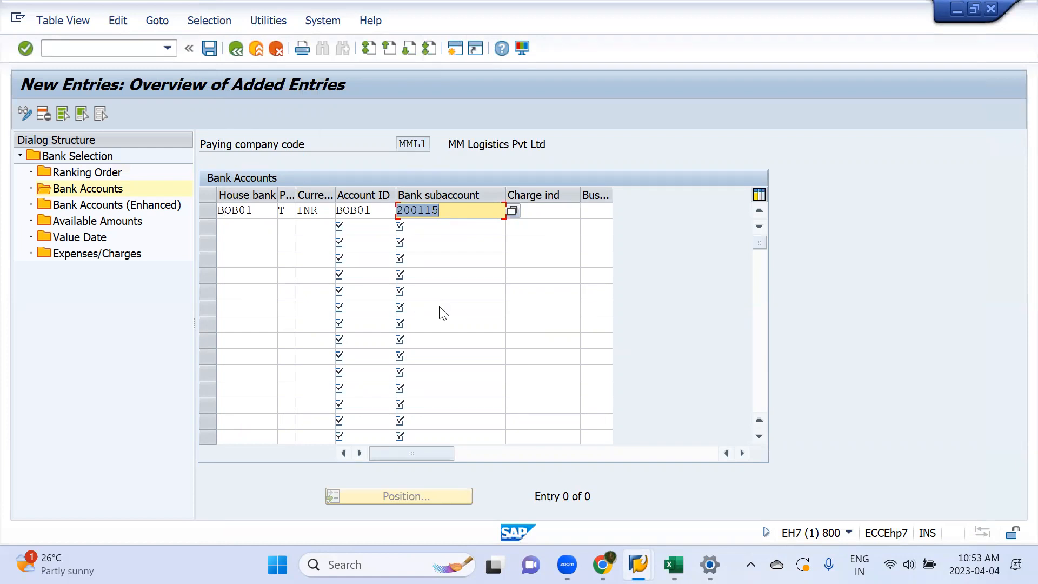
pyautogui.press('Return')
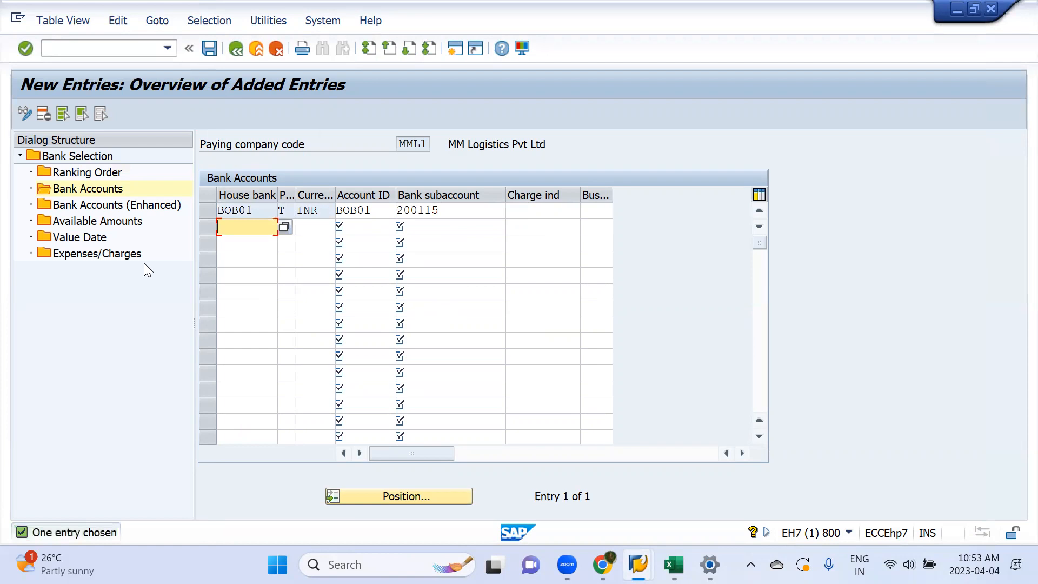
# Step: Add a new Bank Accounts (Enhanced) entry with house bank BOB01, payment method T, currency INR and ranking order 1
pyautogui.click(92, 209)
pyautogui.doubleClick(90, 208)
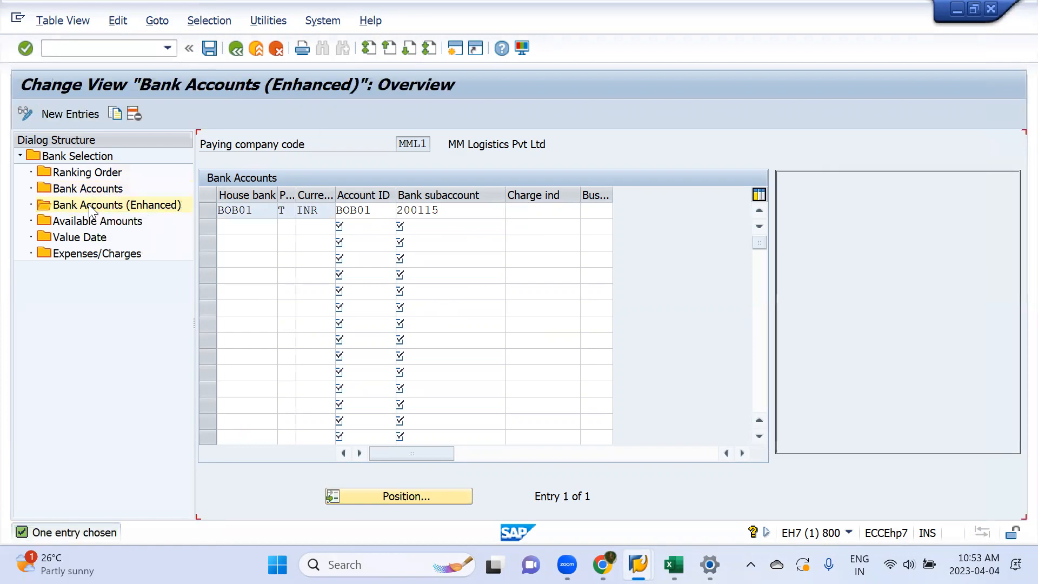
pyautogui.click(76, 113)
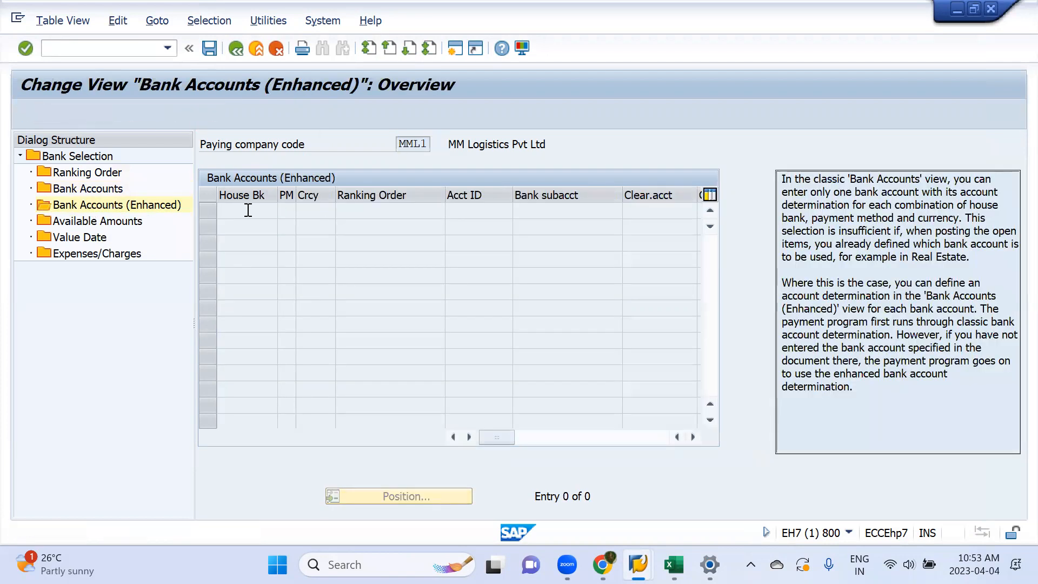
pyautogui.press('F4')
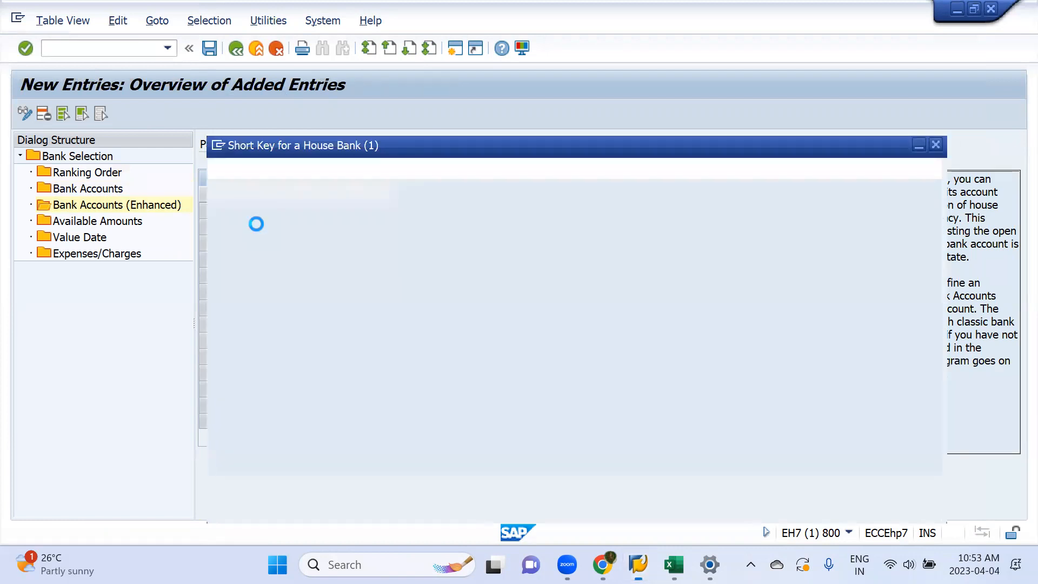
pyautogui.press('Return')
pyautogui.press('Tab')
pyautogui.write('t')
pyautogui.press('Down')
pyautogui.press('Return')
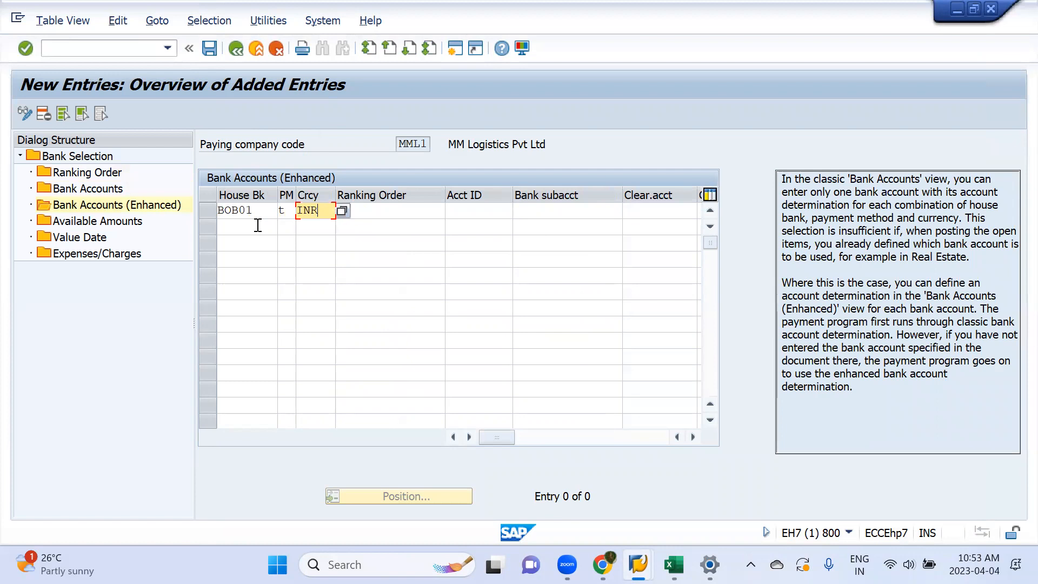
pyautogui.press('Tab')
pyautogui.press('Down')
pyautogui.press('Return')
pyautogui.press('Tab')
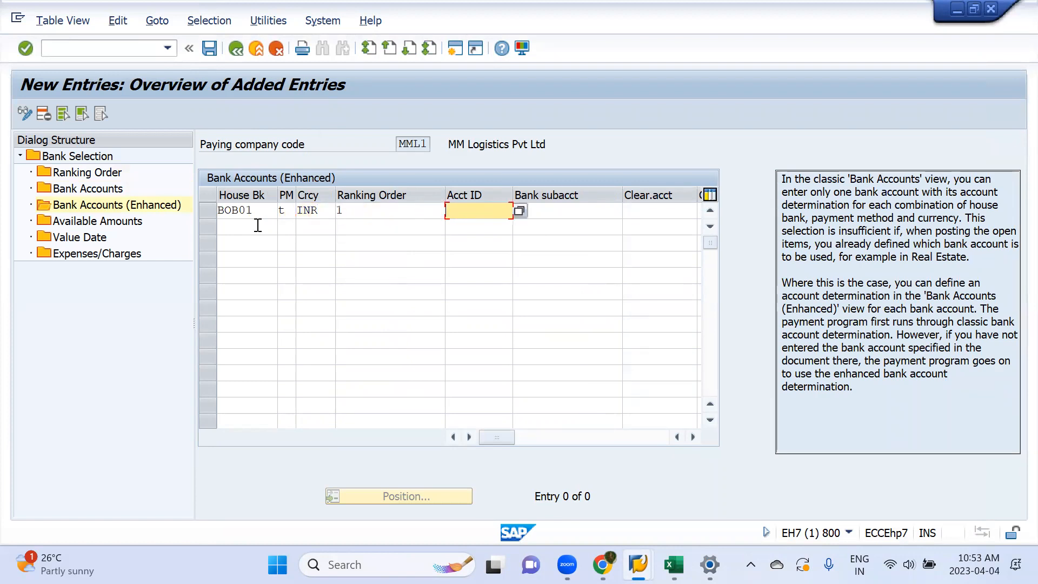
# Step: Complete the enhanced bank account entry with account ID BOB01 and bank subaccount 200115
pyautogui.press('F4')
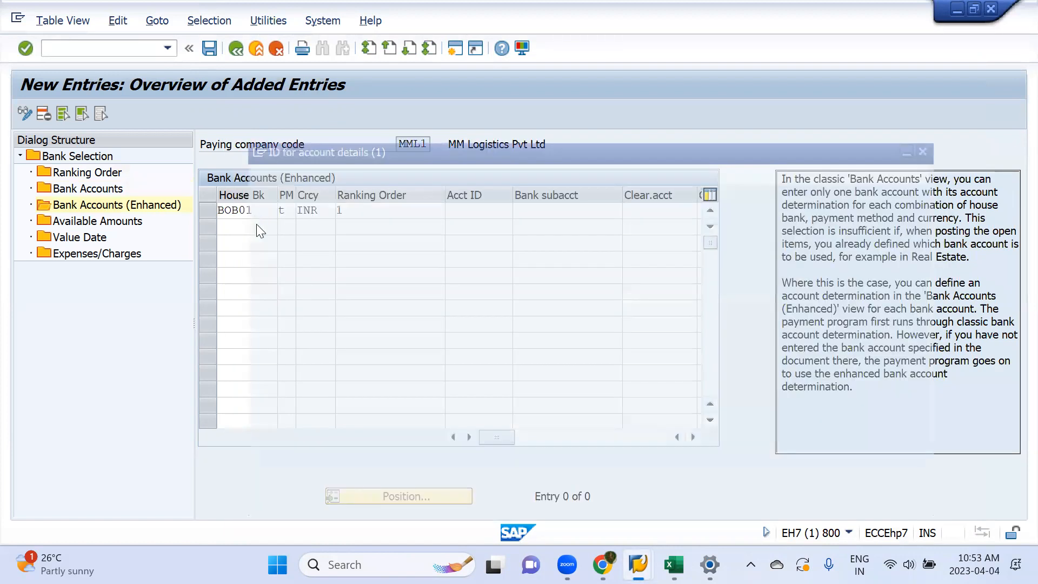
pyautogui.press('Return')
pyautogui.press('Tab')
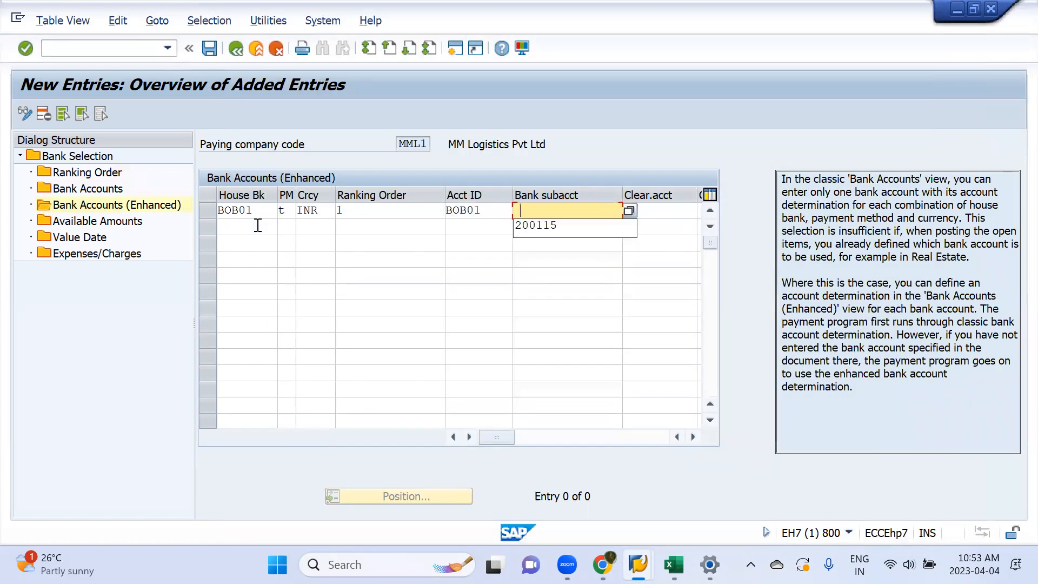
pyautogui.press('Return')
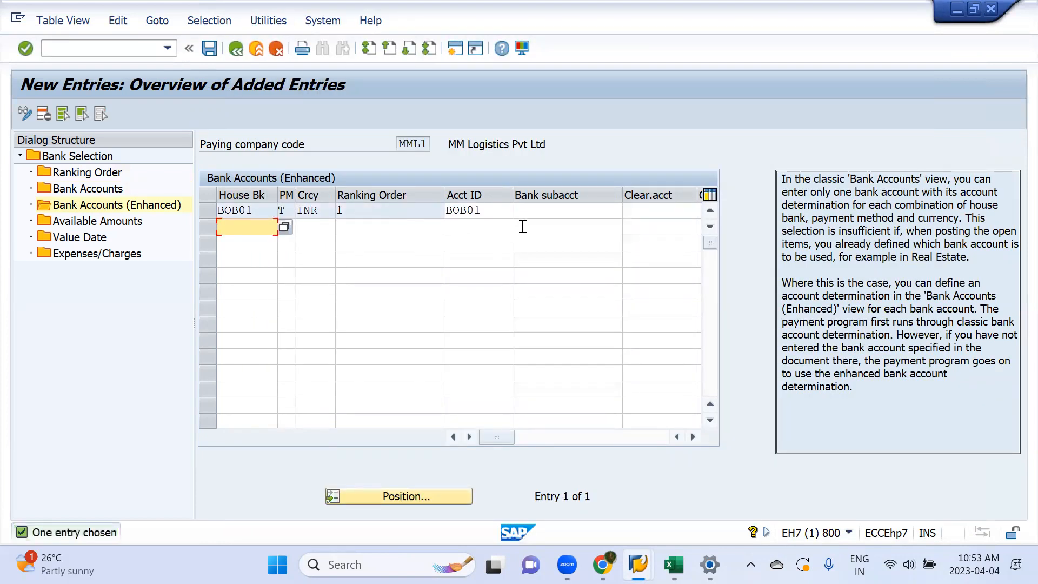
pyautogui.click(534, 216)
pyautogui.write('200115')
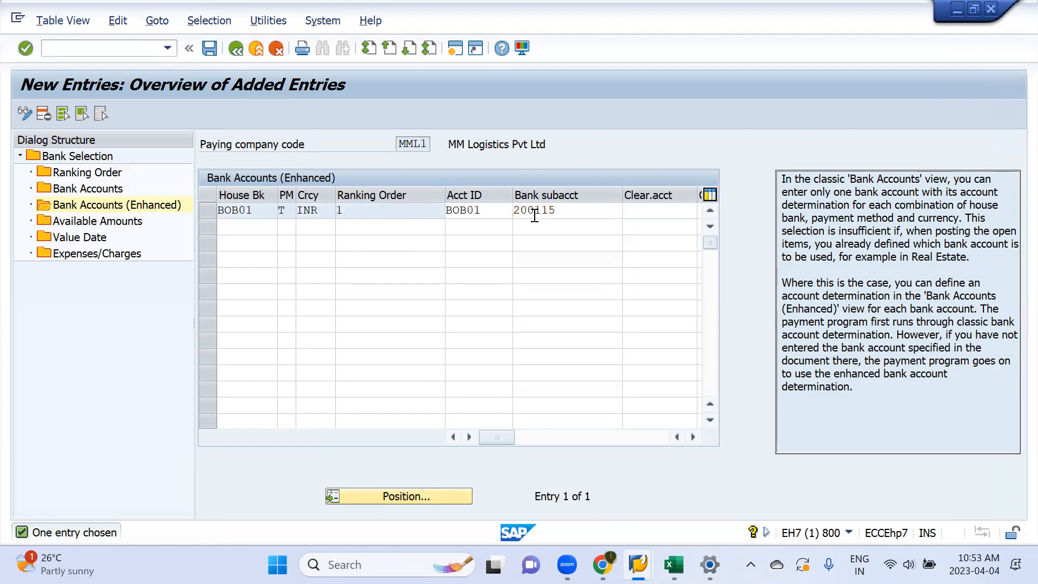
pyautogui.press('Return')
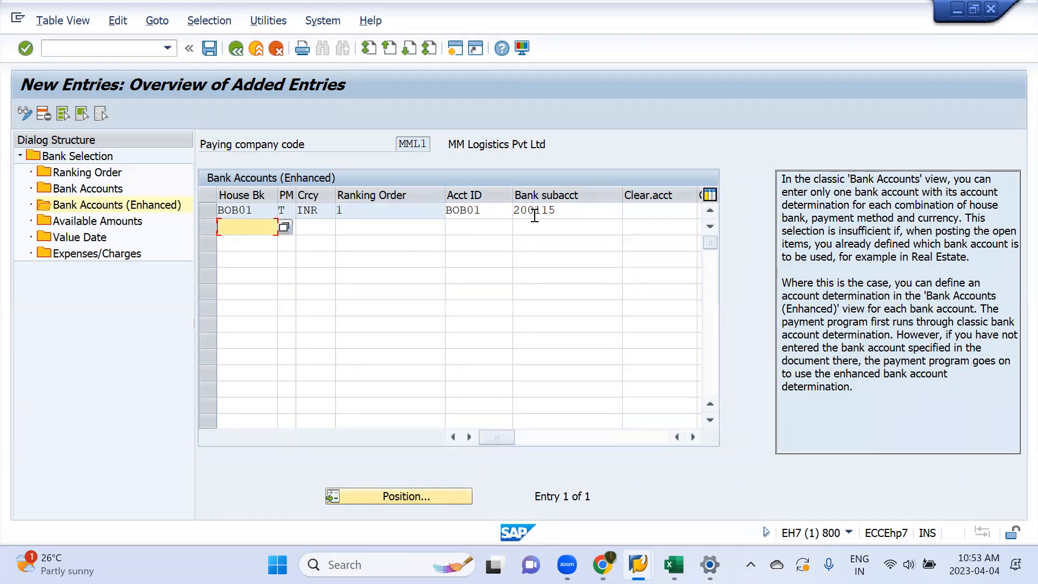
# Step: Start a new Available Amounts entry with house bank BOB01 and account ID BOB01
pyautogui.doubleClick(126, 226)
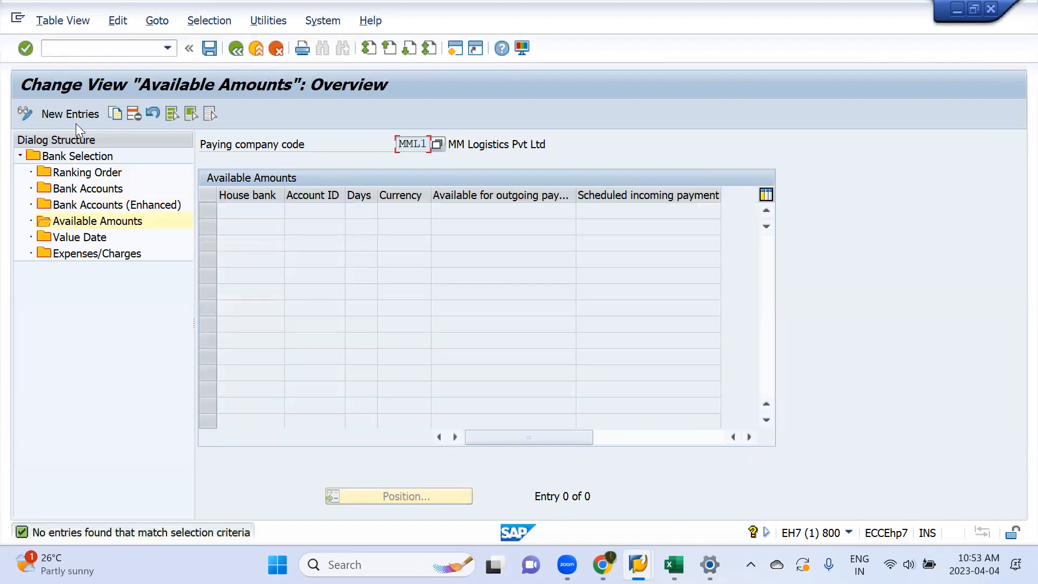
pyautogui.click(80, 115)
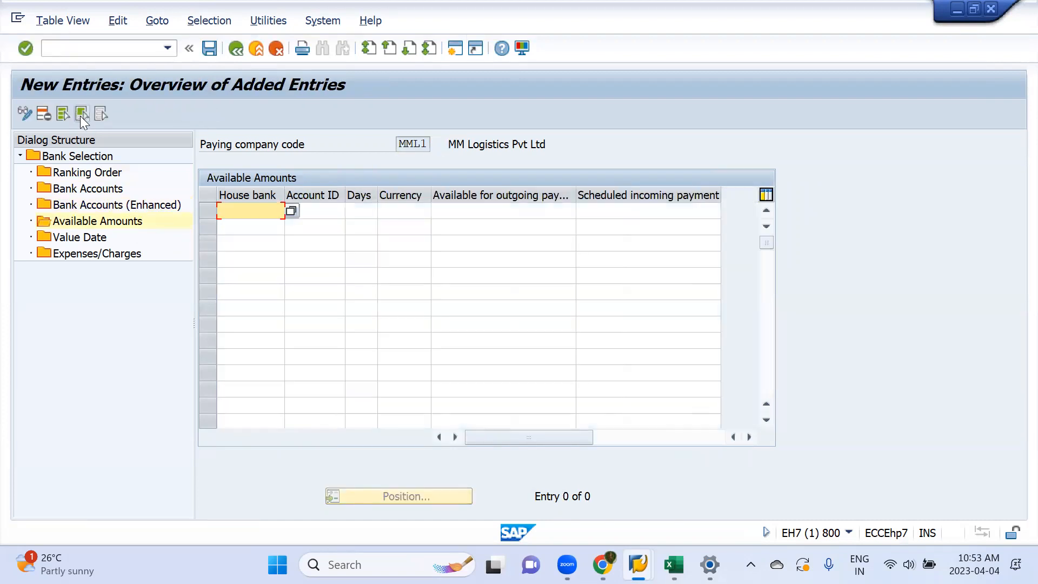
pyautogui.press('F4')
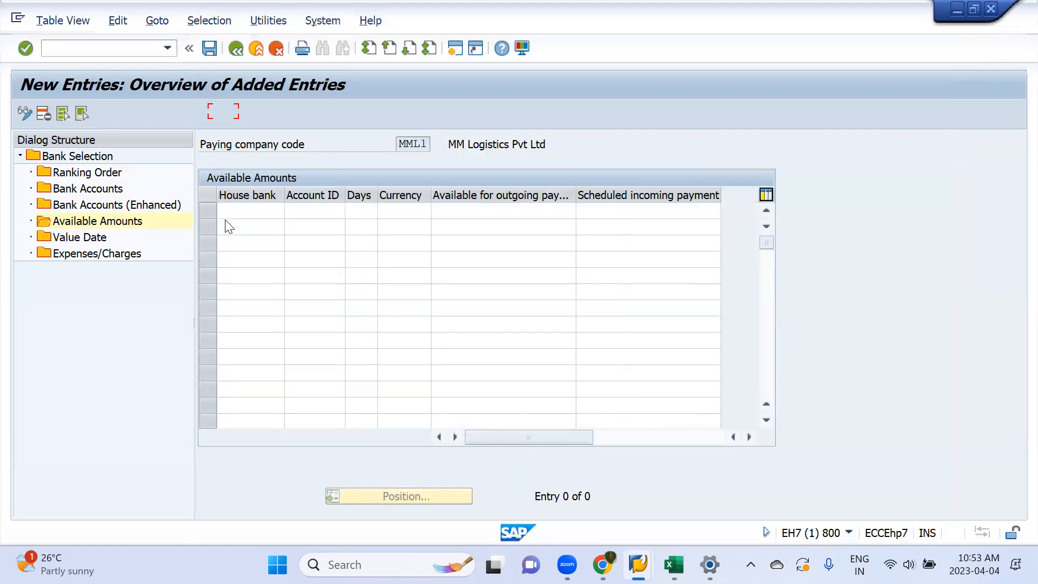
pyautogui.press('Tab')
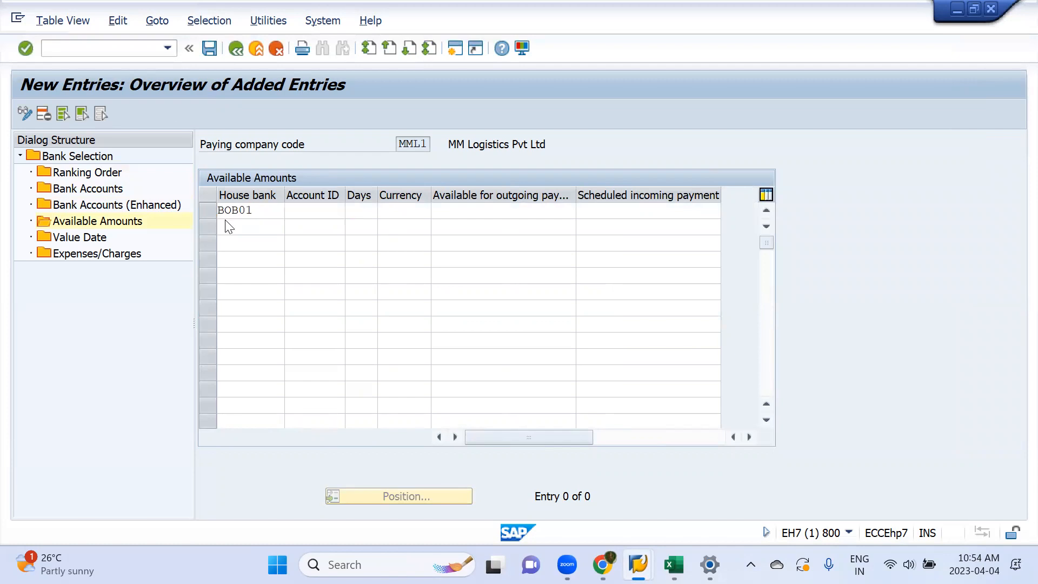
pyautogui.press('F4')
pyautogui.press('Return')
pyautogui.press('Tab')
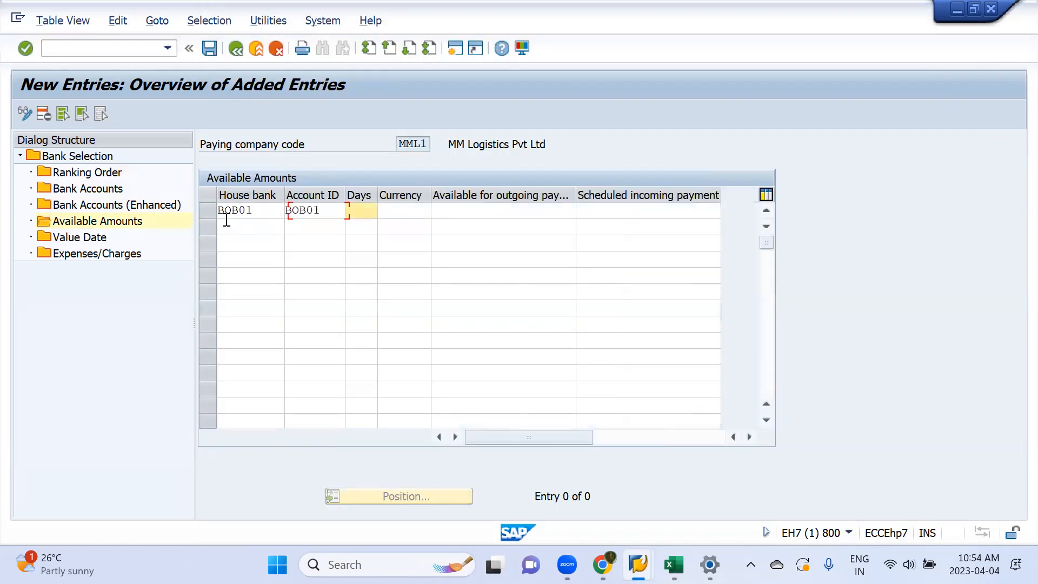
# Step: Complete the available amounts entry with 999 days, currency INR and 999999999 available for outgoing payments
pyautogui.write('999')
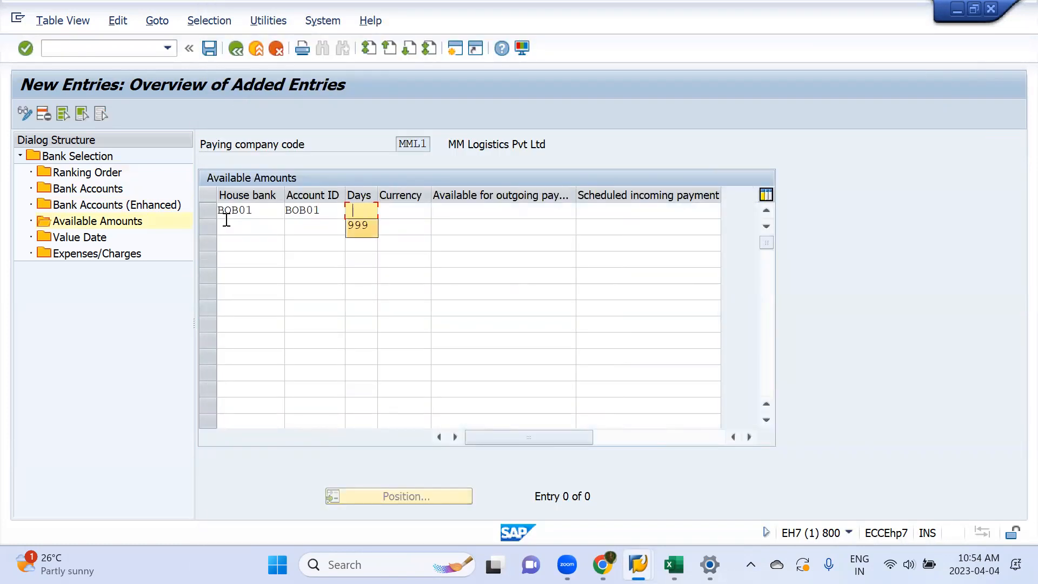
pyautogui.press('Tab')
pyautogui.write('INR')
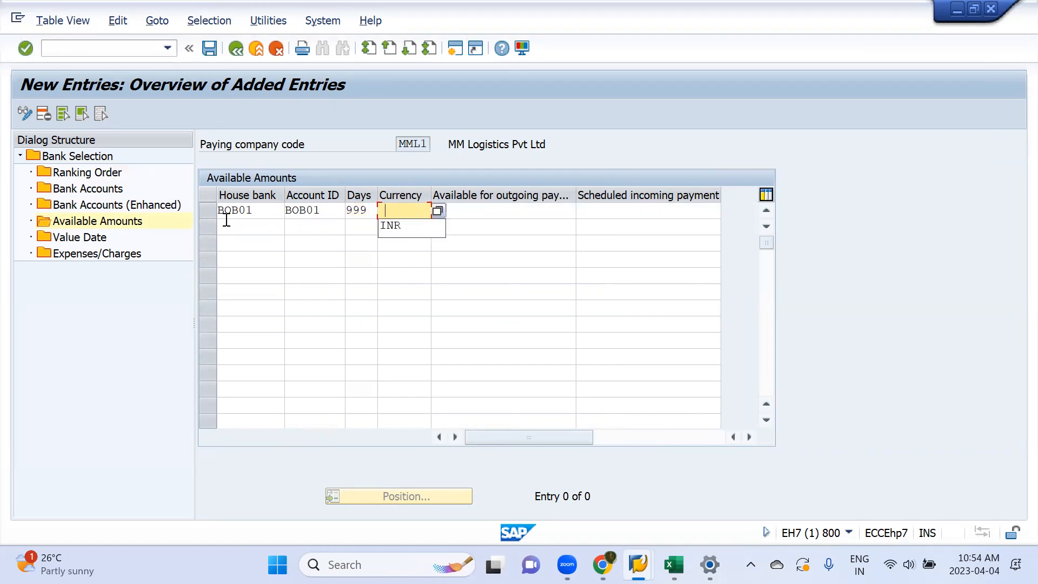
pyautogui.press('Tab')
pyautogui.write('999999999')
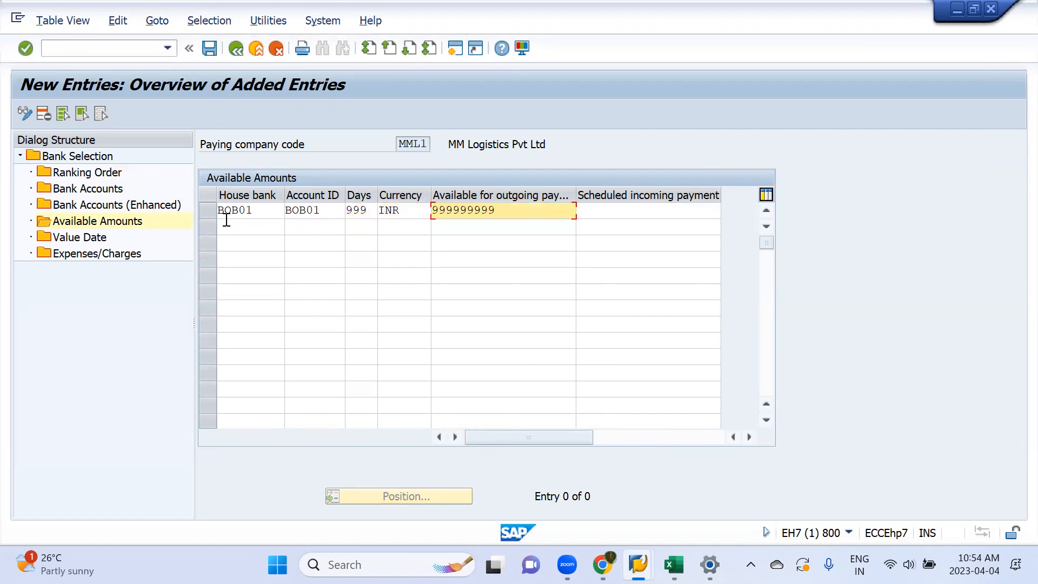
pyautogui.press('Return')
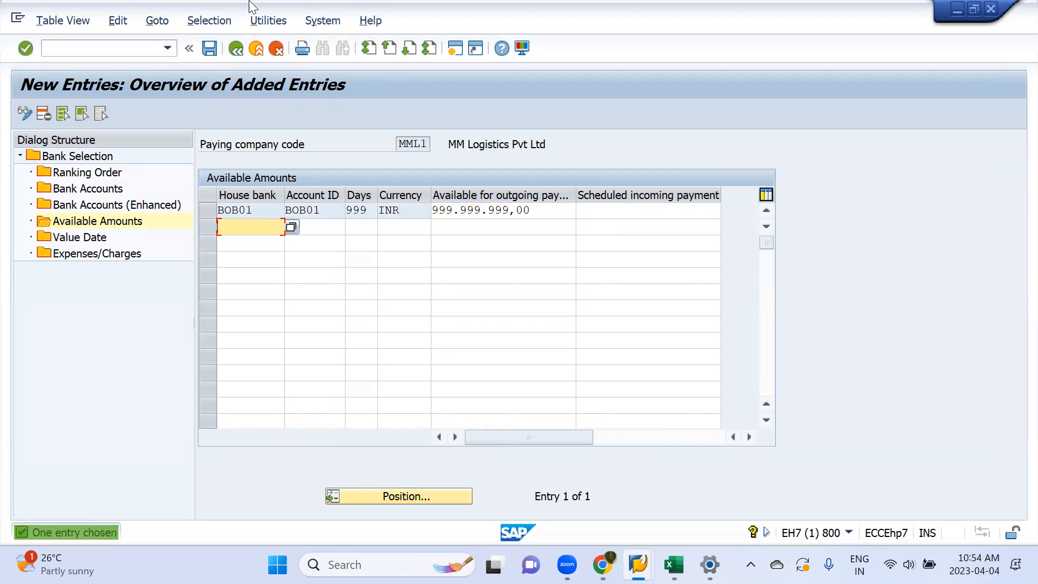
# Step: Save the bank determination entries to the MM Logistics customizing request, and return to the payment program overview after viewing Value Date
pyautogui.click(210, 50)
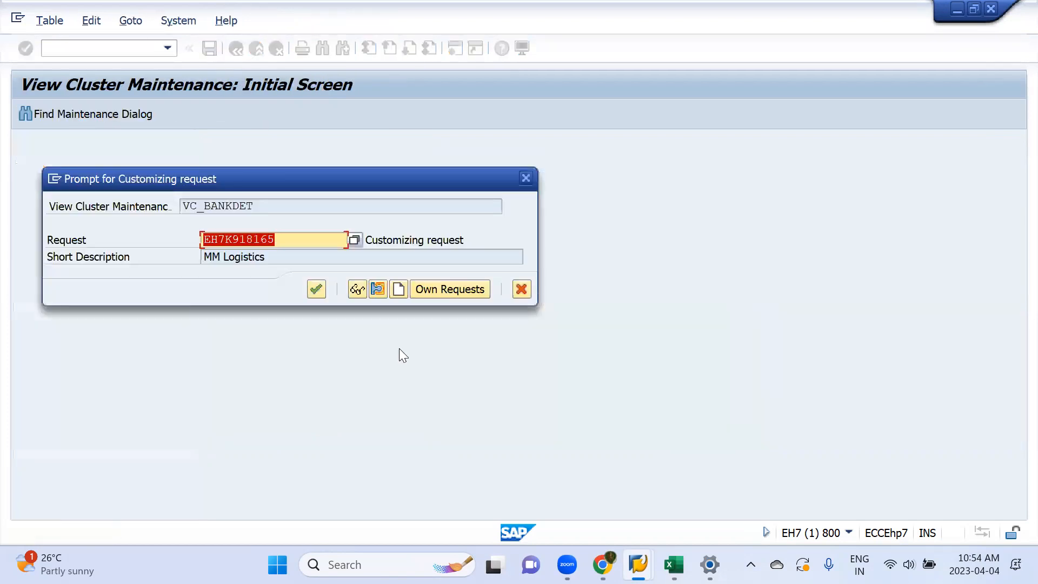
pyautogui.press('Return')
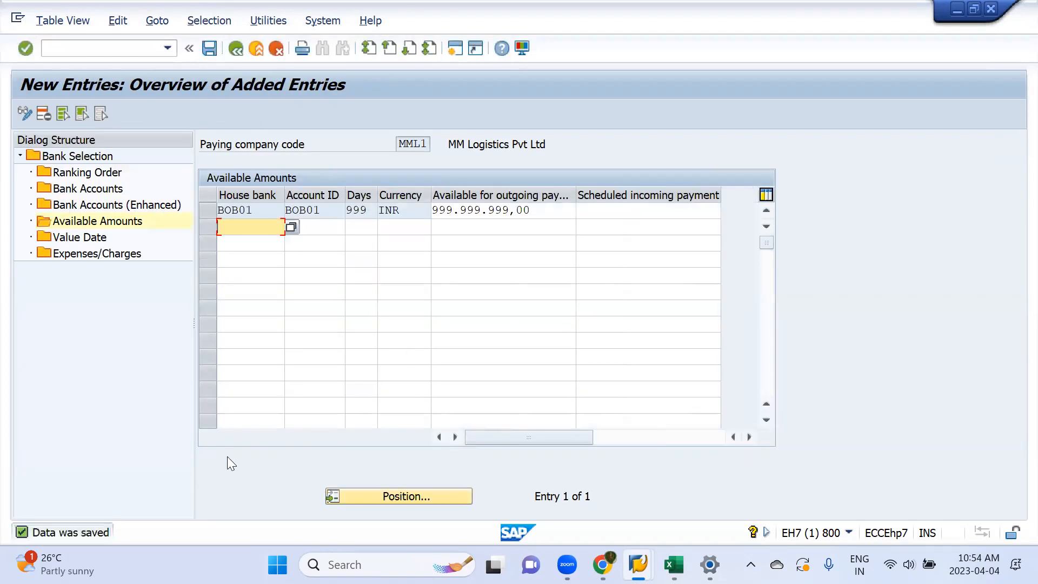
pyautogui.click(87, 240)
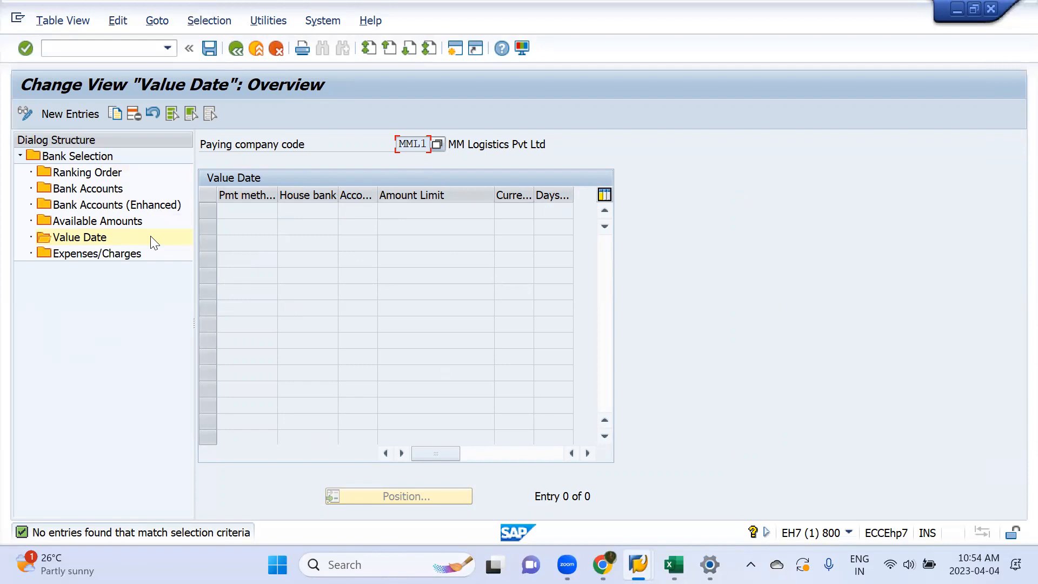
pyautogui.click(256, 48)
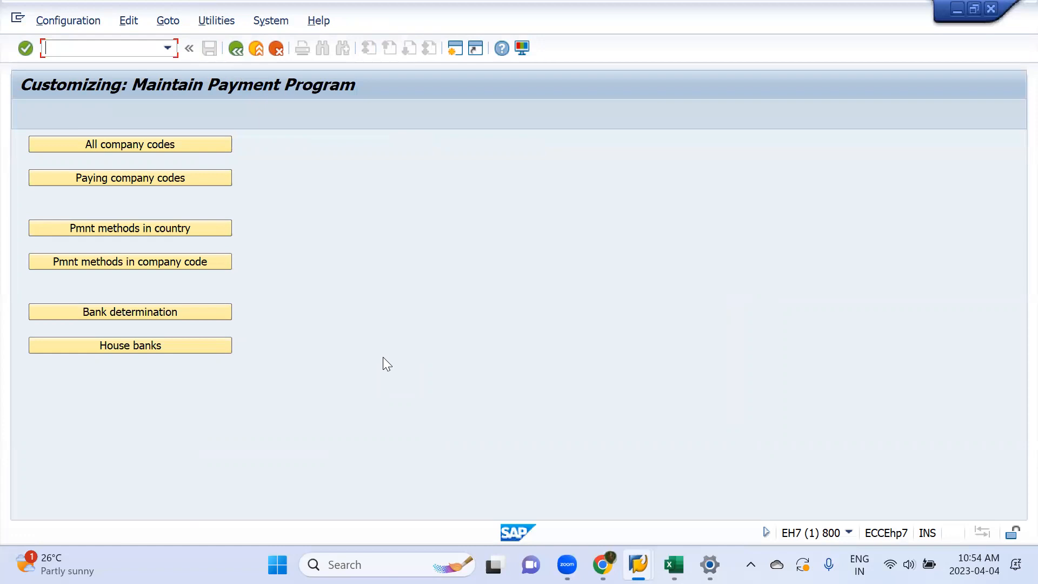
# Step: Switch to the APP Run workbook in Excel and review the FBZP Setting notes from bank determination back to the configuration overview
pyautogui.hotkey('alt', 'Tab')
pyautogui.press('Tab')
pyautogui.press('Tab')
pyautogui.press('Tab')
pyautogui.scroll(-9, 304, 336)
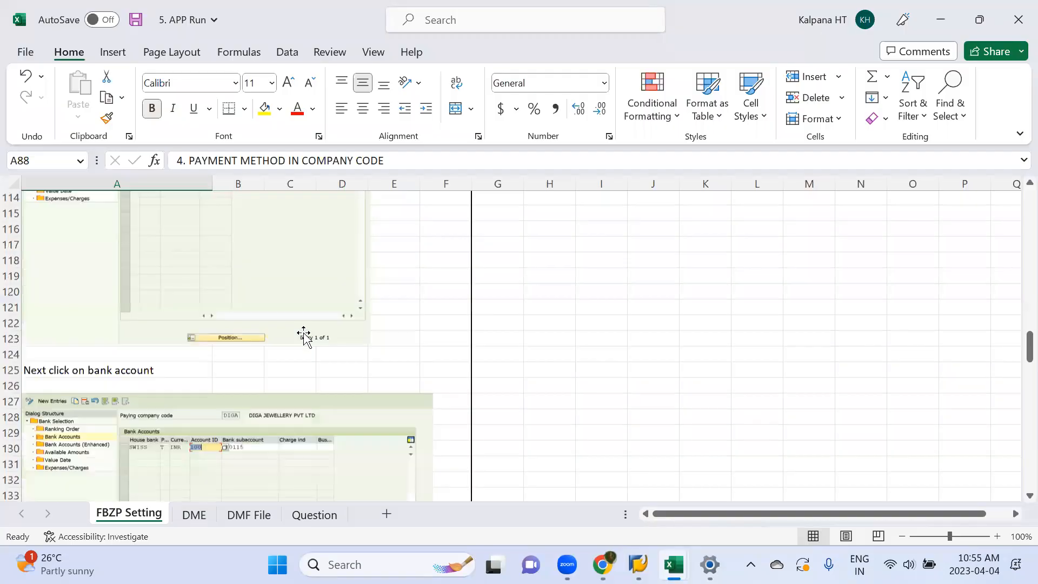
pyautogui.scroll(-20, 303, 336)
pyautogui.scroll(4, 303, 336)
pyautogui.scroll(20, 304, 336)
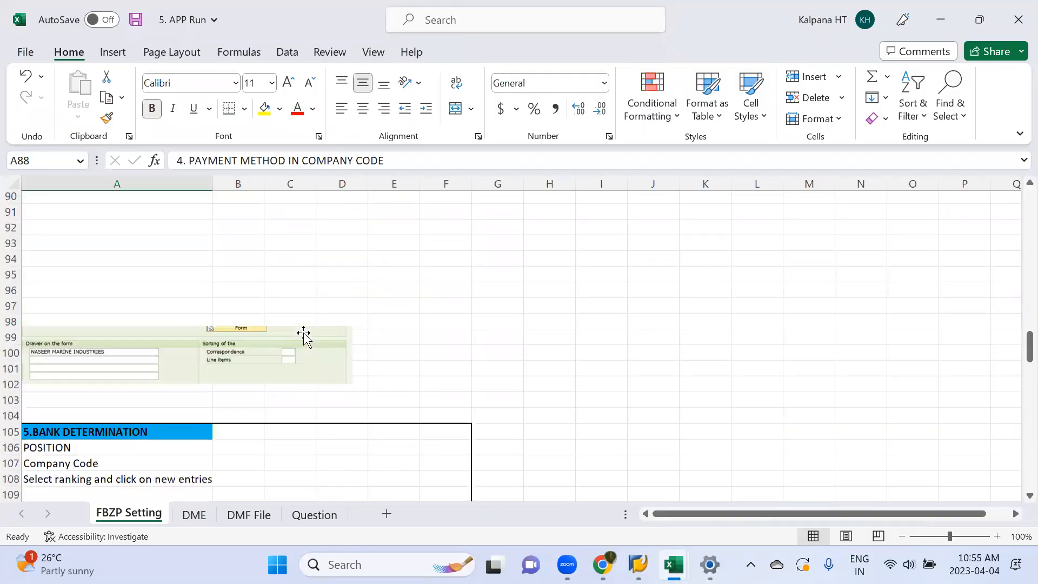
pyautogui.scroll(20, 304, 336)
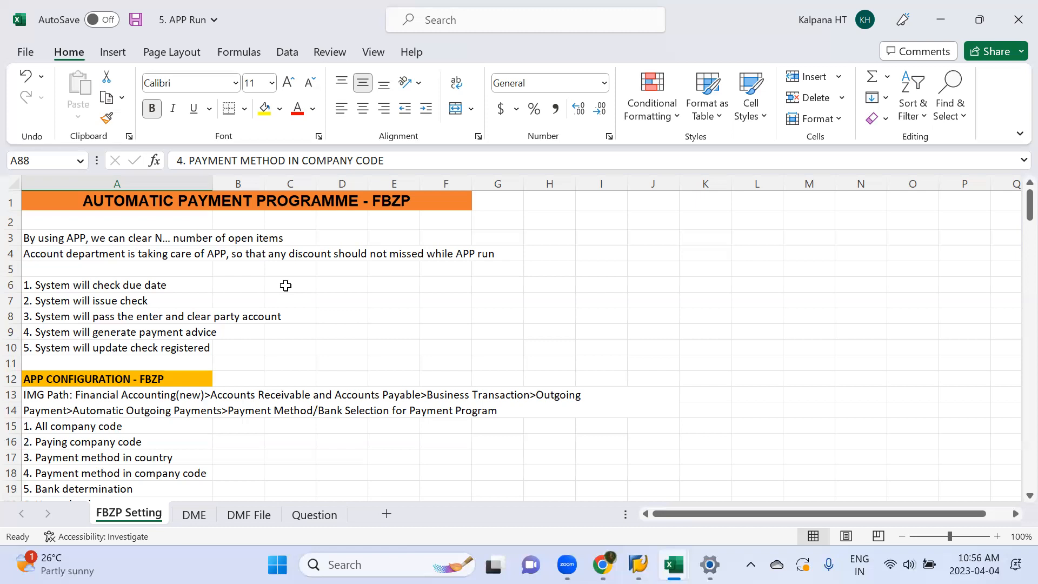
pyautogui.click(743, 32)
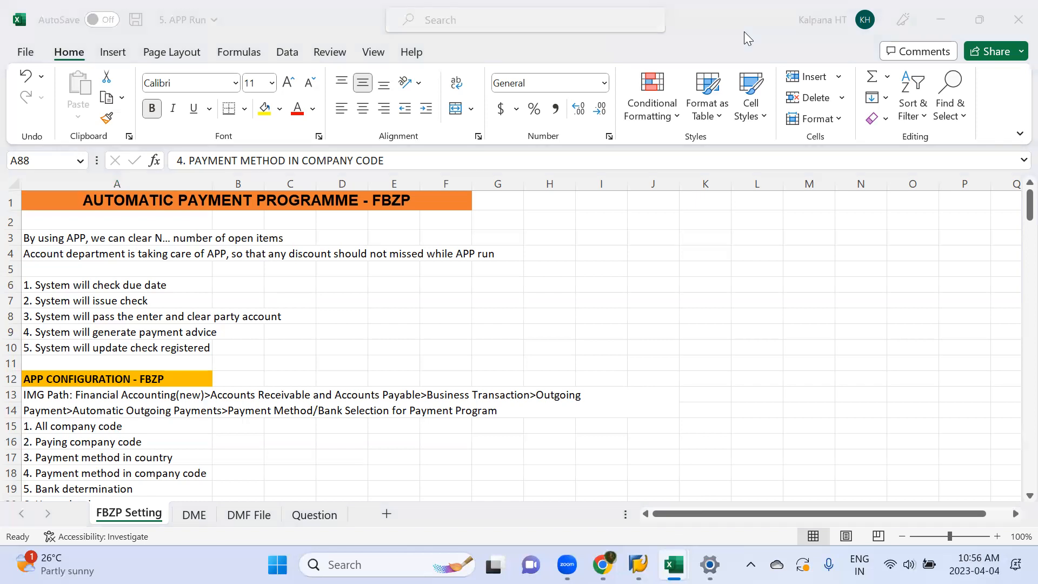